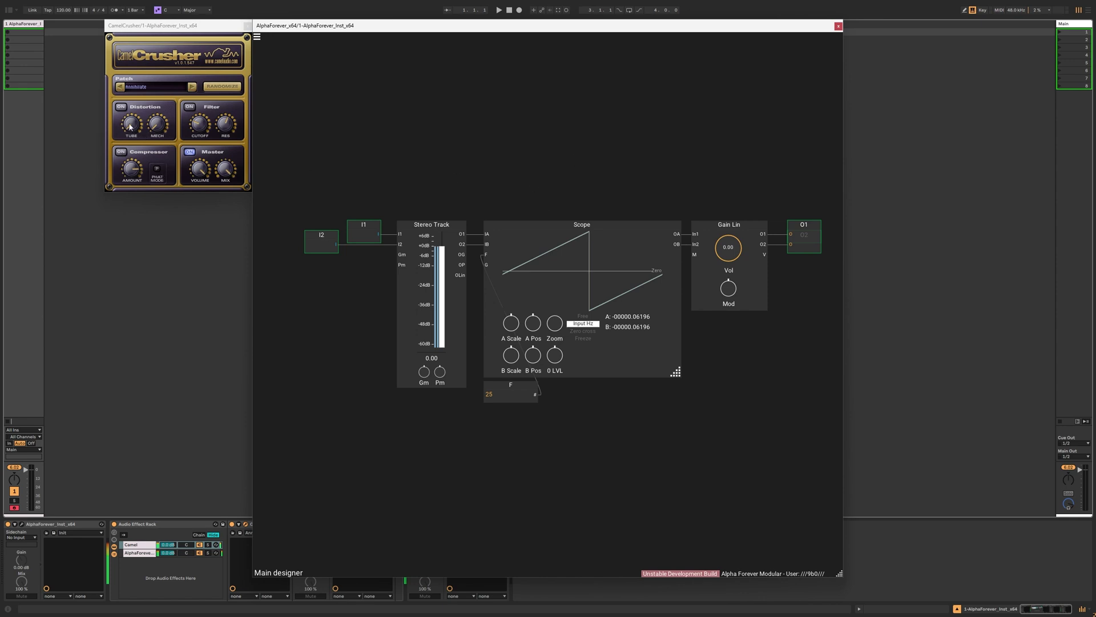
Switch on the CamelCrusher distortion section and raise its Mech amount so the Scope traces the shaped wave.
click(158, 171)
click(195, 170)
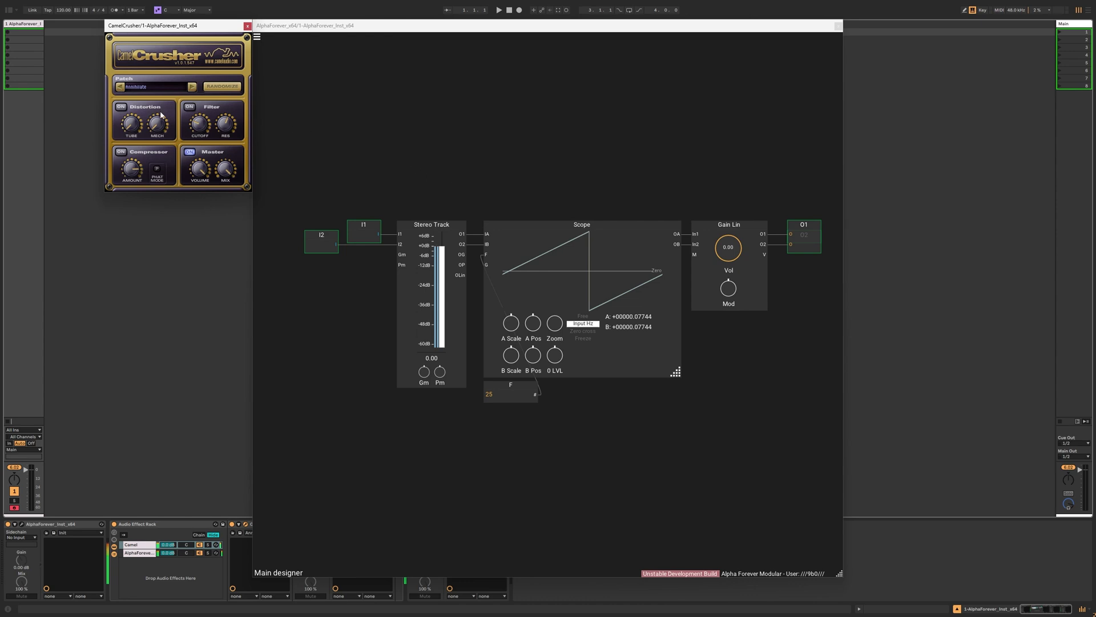
click(121, 107)
drag(517, 328, 519, 334)
double_click(515, 324)
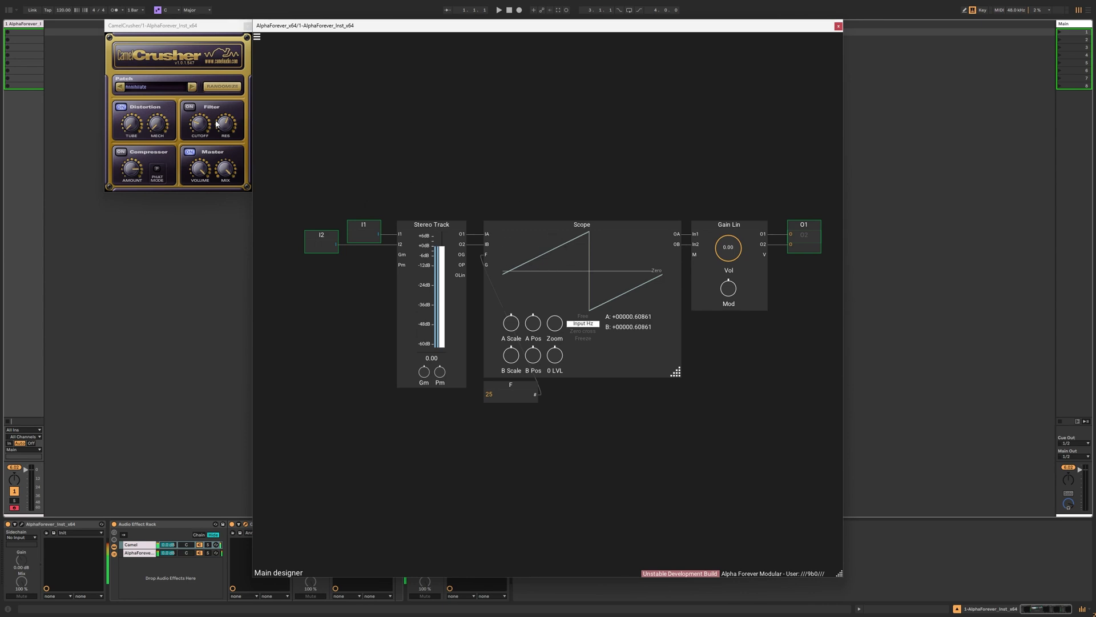
drag(160, 129, 159, 89)
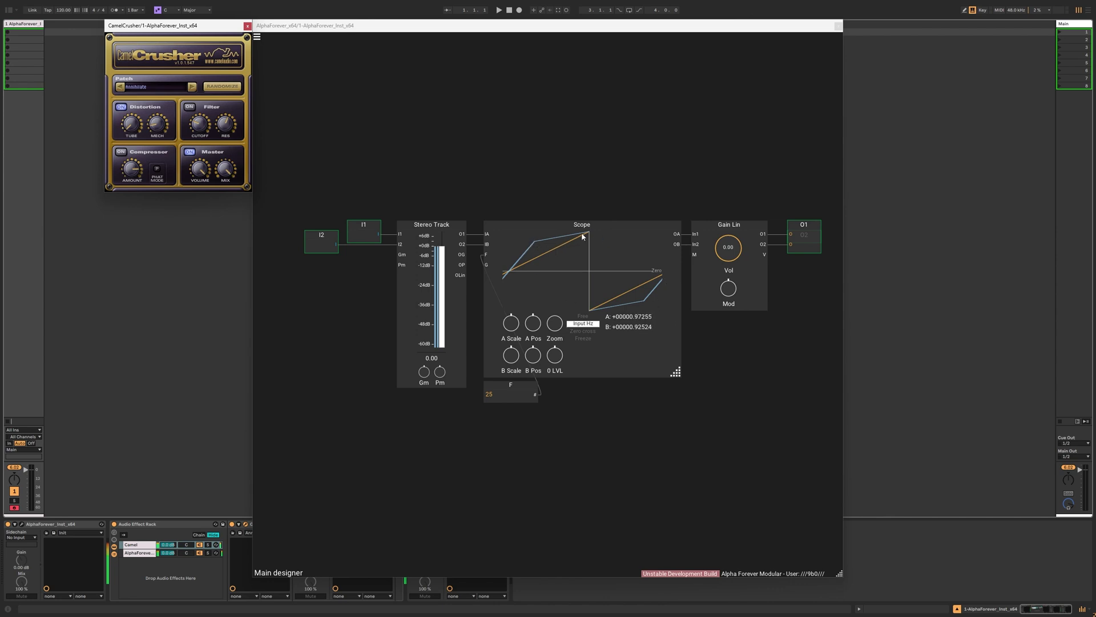
Move the I1, I2 and Stereo Track modules away from the Scope to open space between them.
drag(512, 196, 291, 408)
drag(505, 226, 374, 226)
click(496, 184)
Feed the Scope's IB input from a new knob set to 0.75 and insert a Neg module between them.
double_click(561, 245)
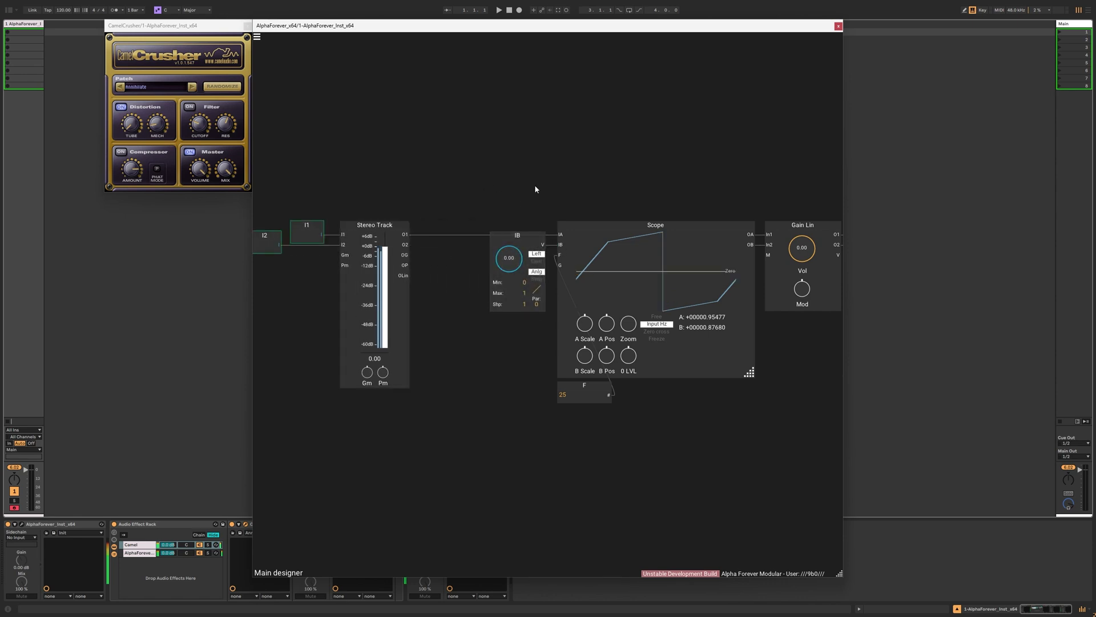
drag(517, 264, 520, 200)
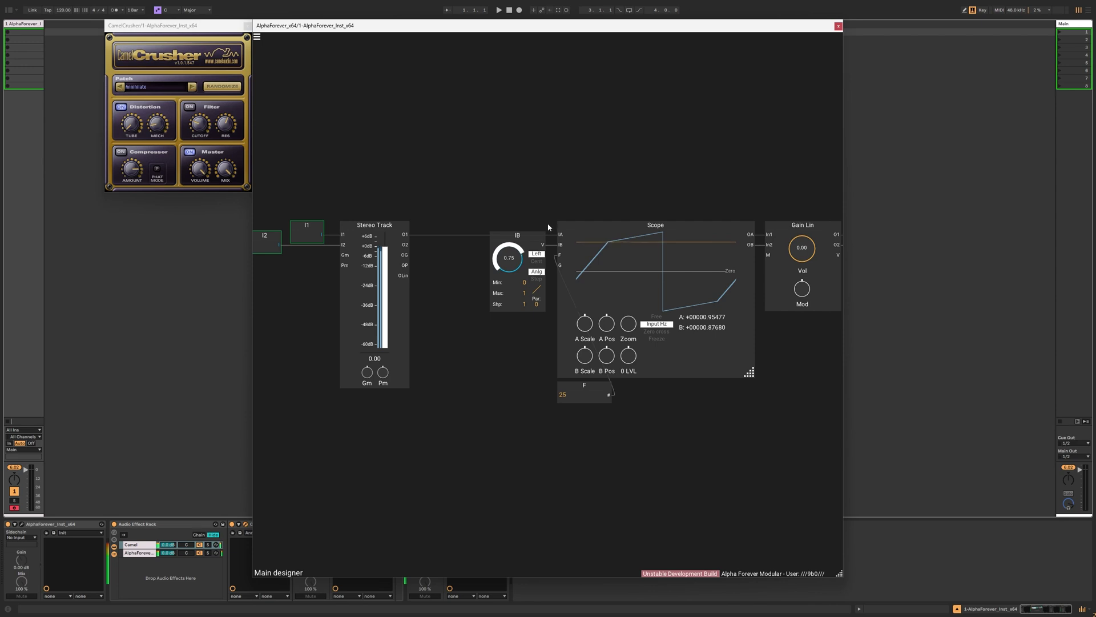
drag(548, 248, 496, 249)
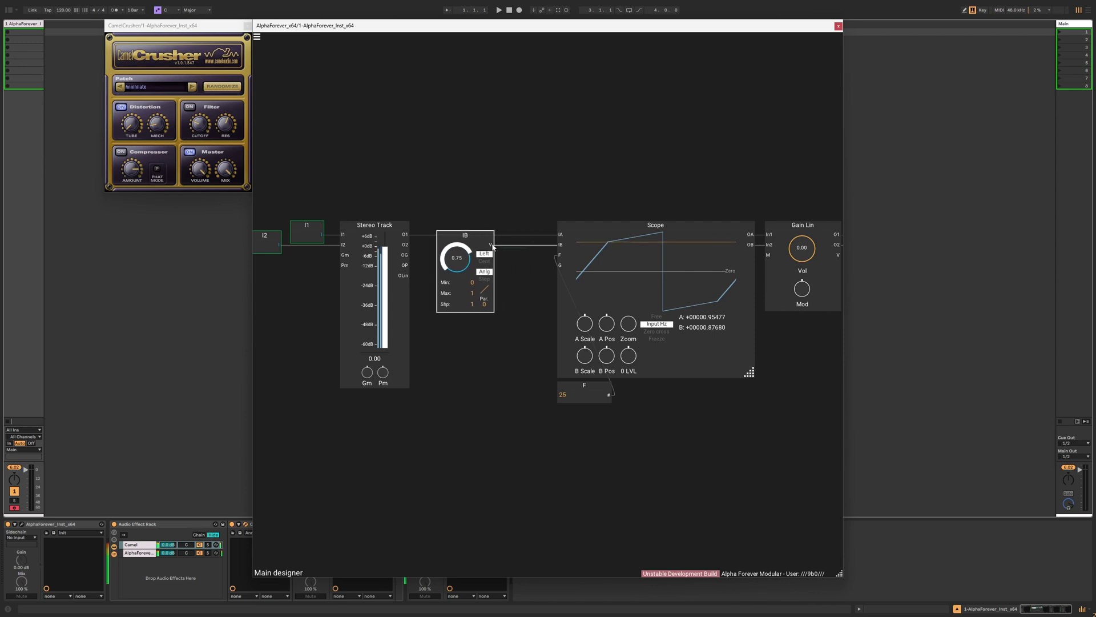
right_click(493, 245)
text(neg)
click(578, 256)
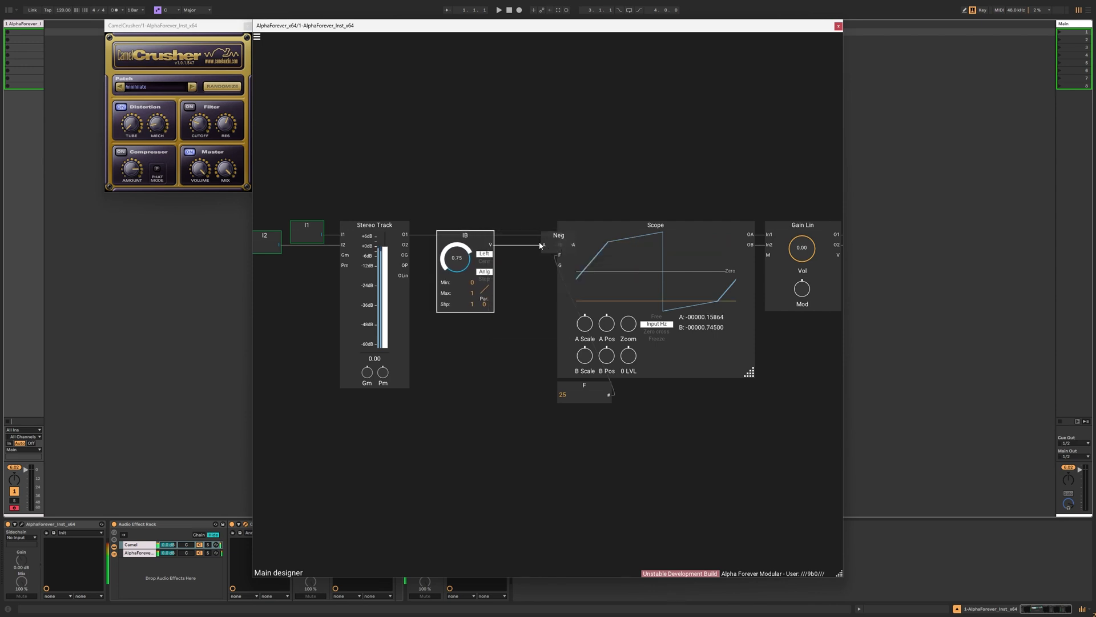
drag(540, 246, 513, 245)
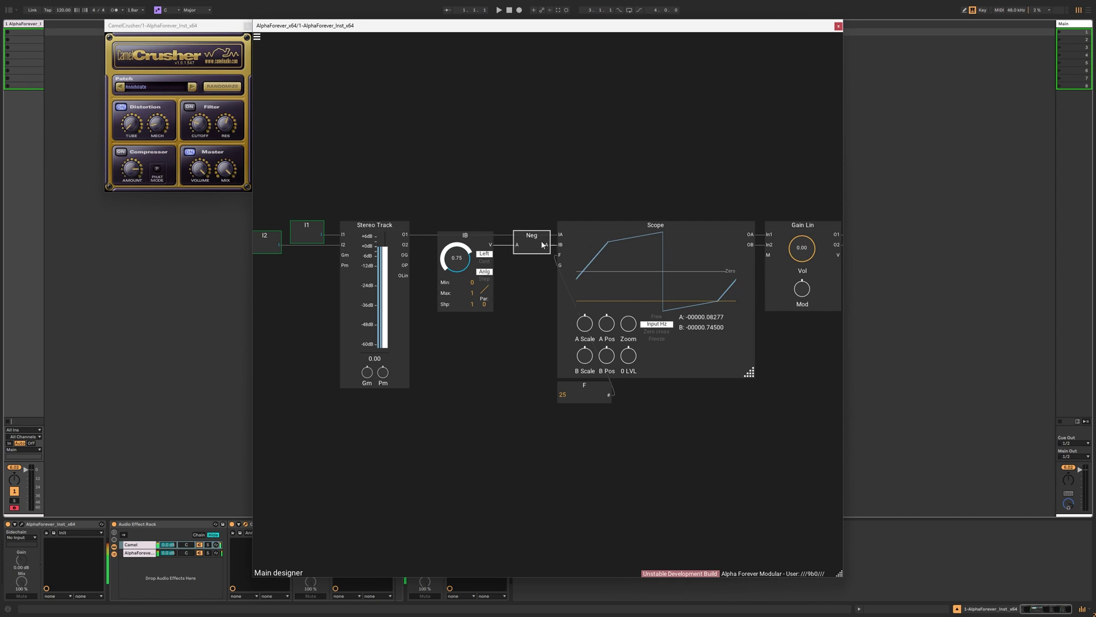
Delete the IB knob and the Neg module together.
drag(466, 234, 474, 235)
shift+click(532, 238)
key(Delete)
Insert an Abs module between the Stereo Track's O2 output and the Scope's IB input.
right_click(402, 236)
text(abs)
key(Return)
mouse_move(482, 239)
mouse_down()
mouse_move(451, 242)
mouse_move(561, 244)
mouse_up()
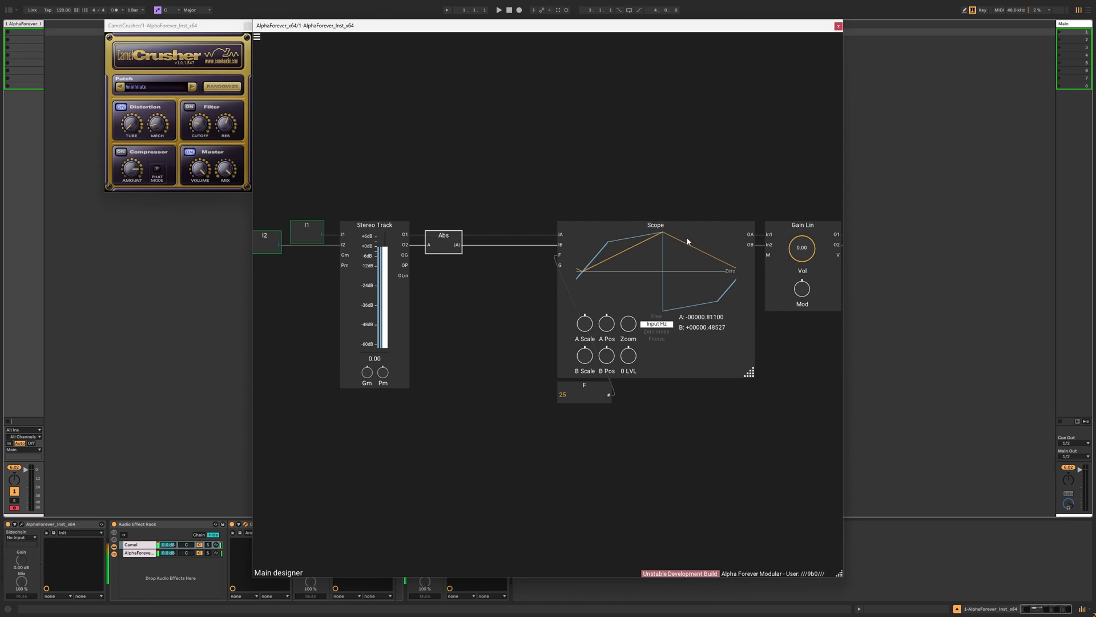
Add a Designer module below the Abs module and open it for editing.
click(466, 268)
right_click(432, 270)
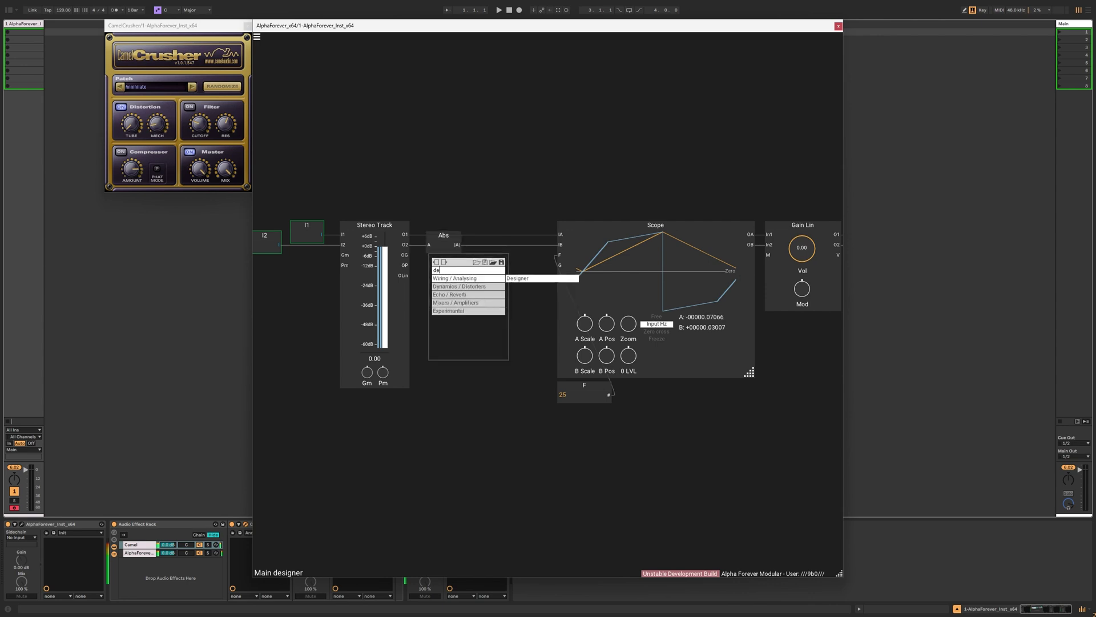
click(511, 279)
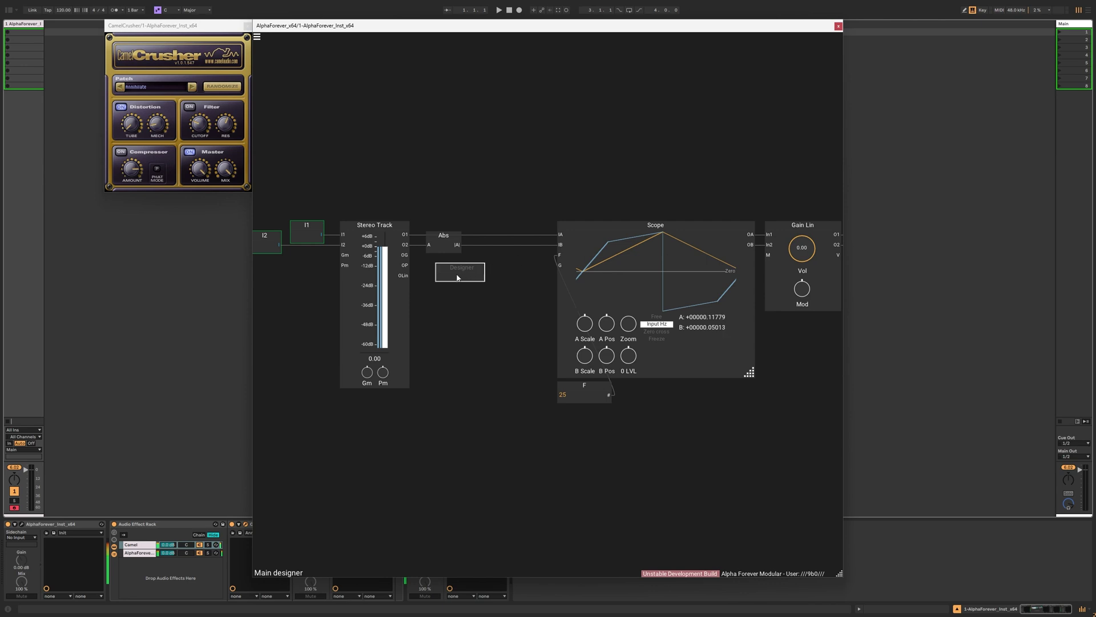
double_click(457, 277)
Inside the Designer, add an Abs module fed by an input module and rename that input x.
right_click(417, 229)
click(508, 253)
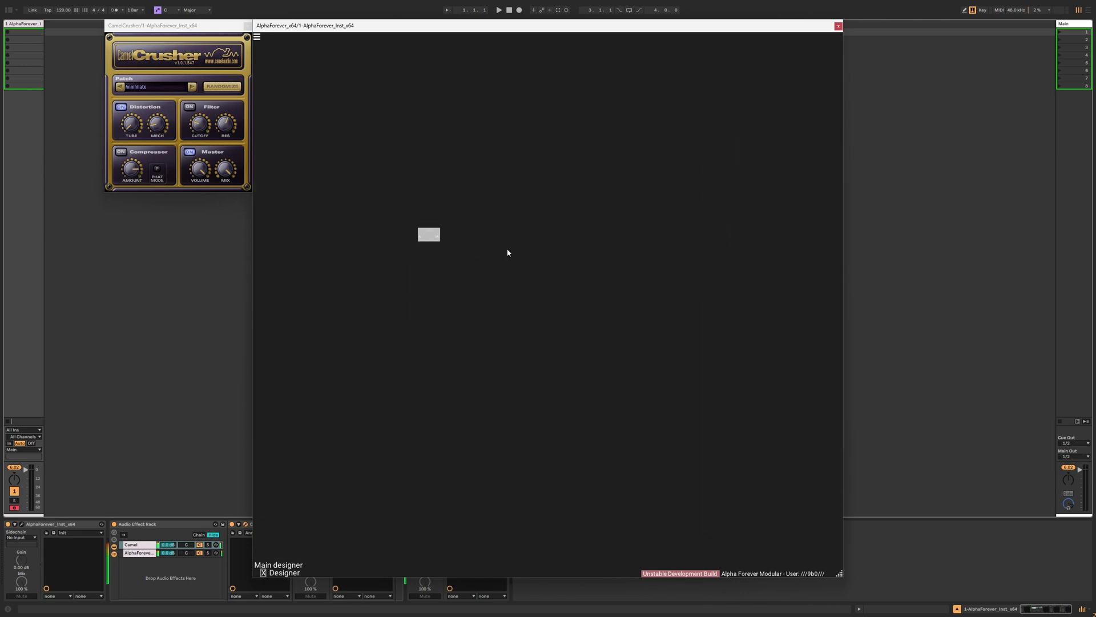
drag(394, 241, 450, 243)
double_click(384, 233)
text(x)
key(Return)
Add a Div module below Abs, wiring x to its A input and the Abs output to its B input.
right_click(456, 266)
text(div)
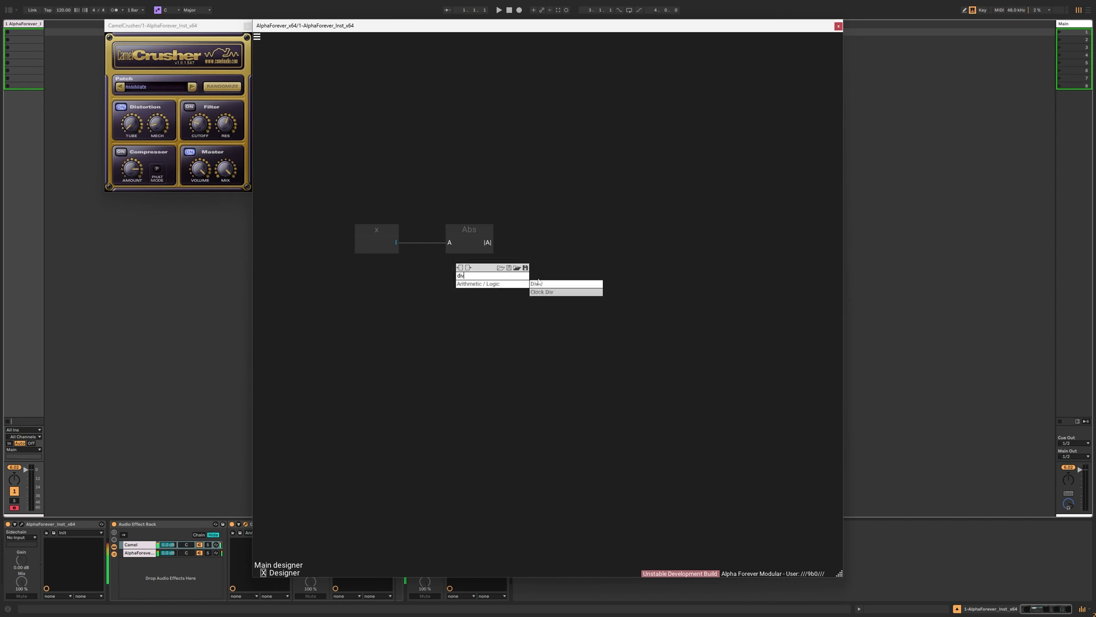
click(538, 284)
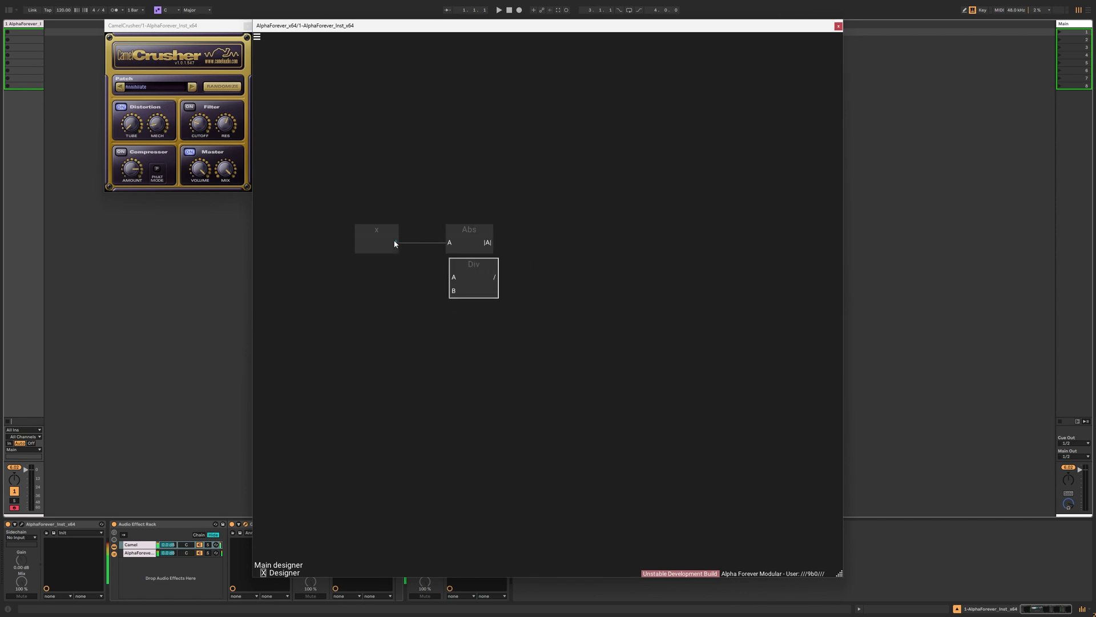
drag(442, 274, 557, 198)
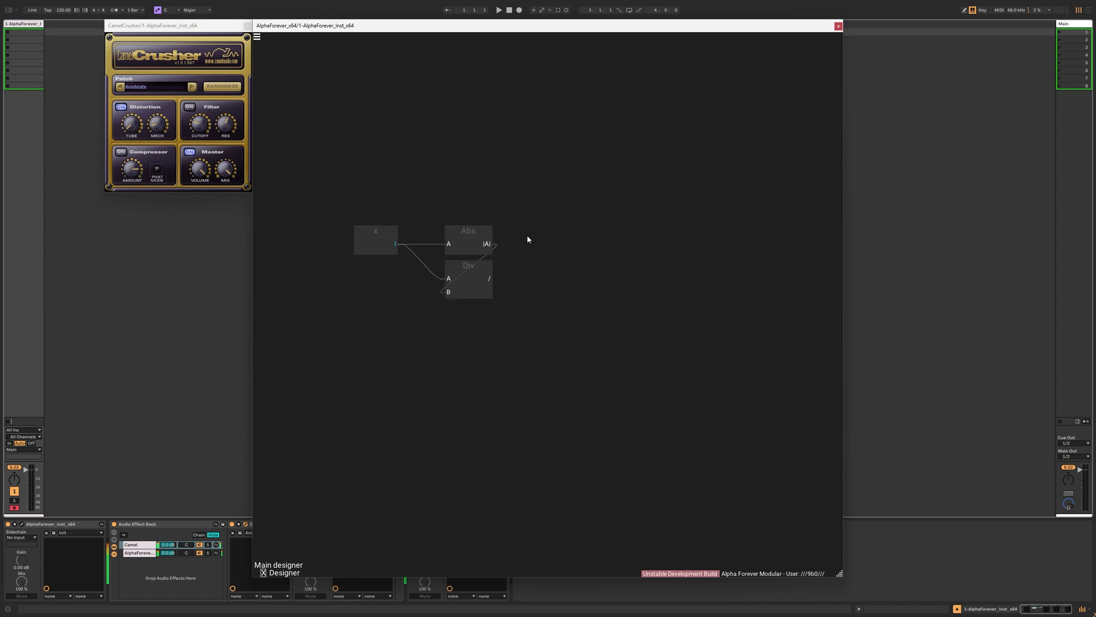
Create one output module from the Abs result and another from the Div result, naming the latter Sign.
scroll(529, 237, up, 3)
drag(458, 253, 536, 242)
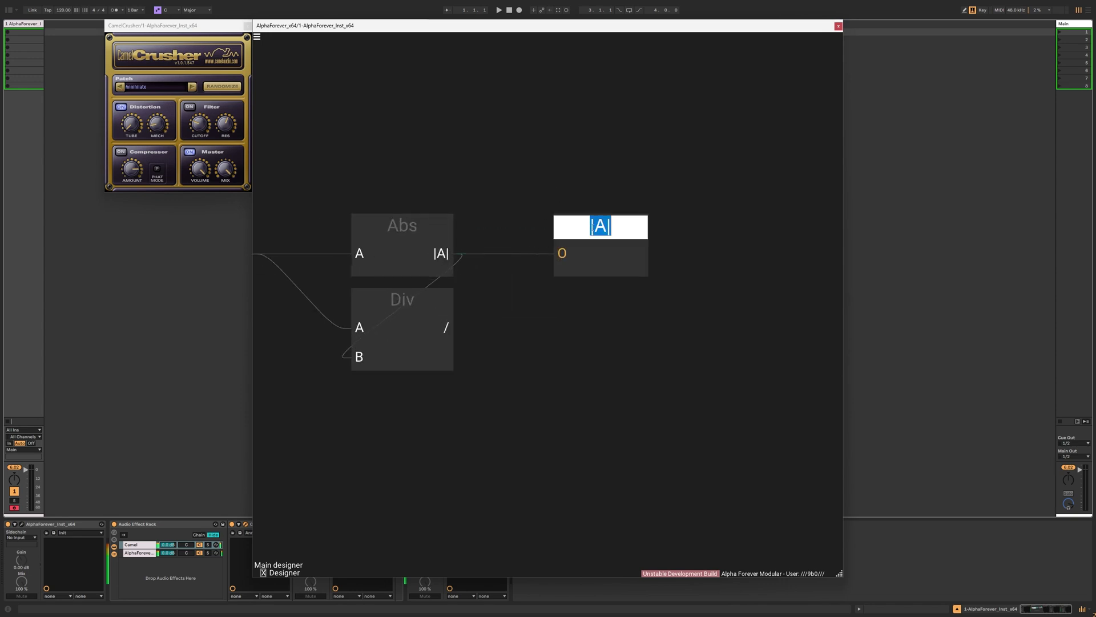
drag(447, 326, 578, 299)
double_click(578, 300)
text(Siugn)
key(BackSpace)
key(BackSpace)
key(BackSpace)
text(gn)
key(Return)
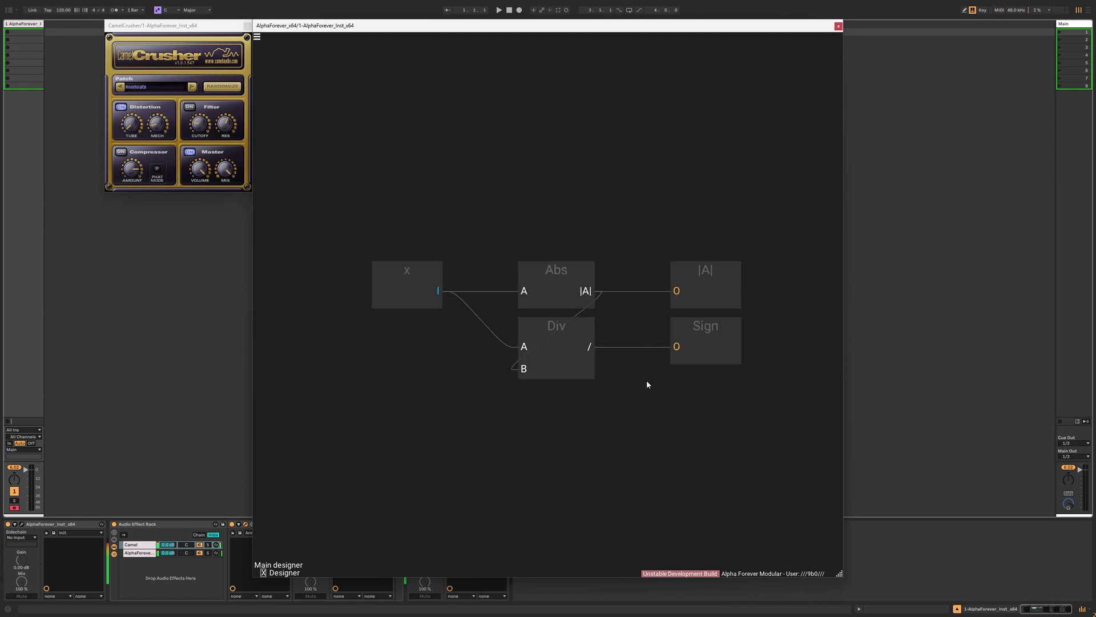
Return to the main designer and rename the Designer module "Abs / Sign".
click(655, 221)
drag(412, 271, 451, 273)
double_click(510, 194)
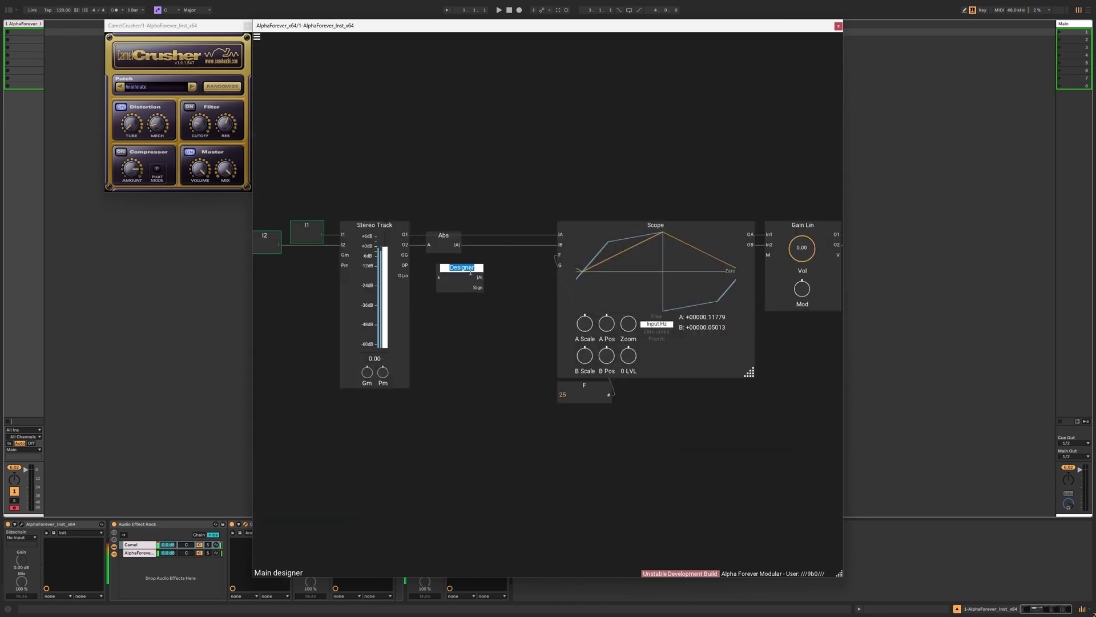
text(Abs / Sign)
key(Return)
Replace the standalone Abs module with Abs / Sign, wiring O2 to x and |A| to the Scope's IB input.
drag(406, 245, 437, 275)
drag(480, 278, 560, 246)
key(Delete)
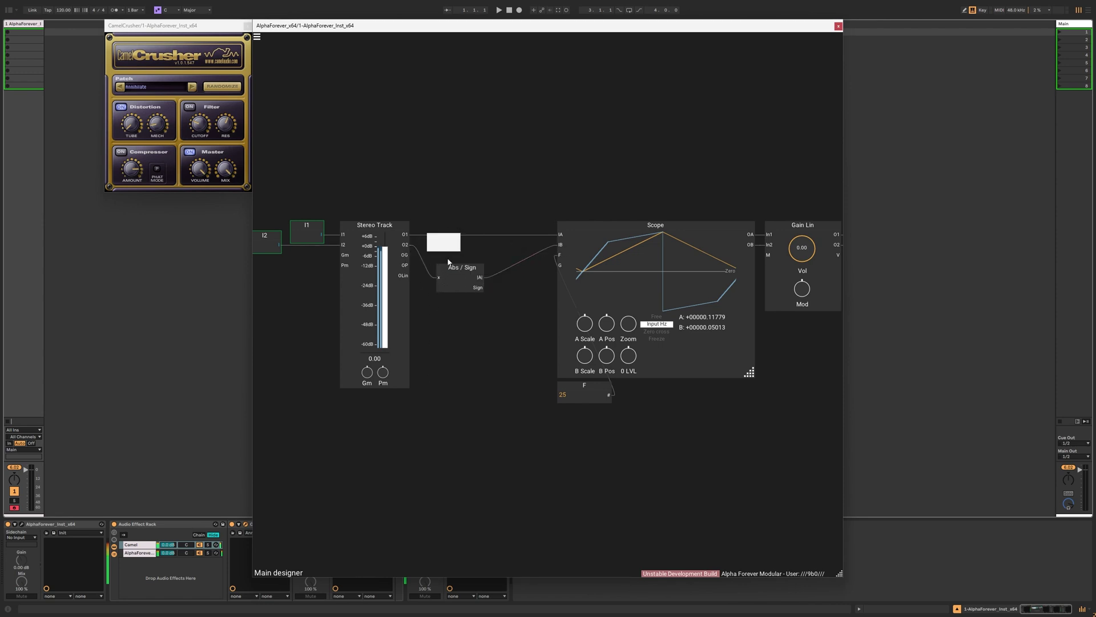
drag(458, 270, 434, 237)
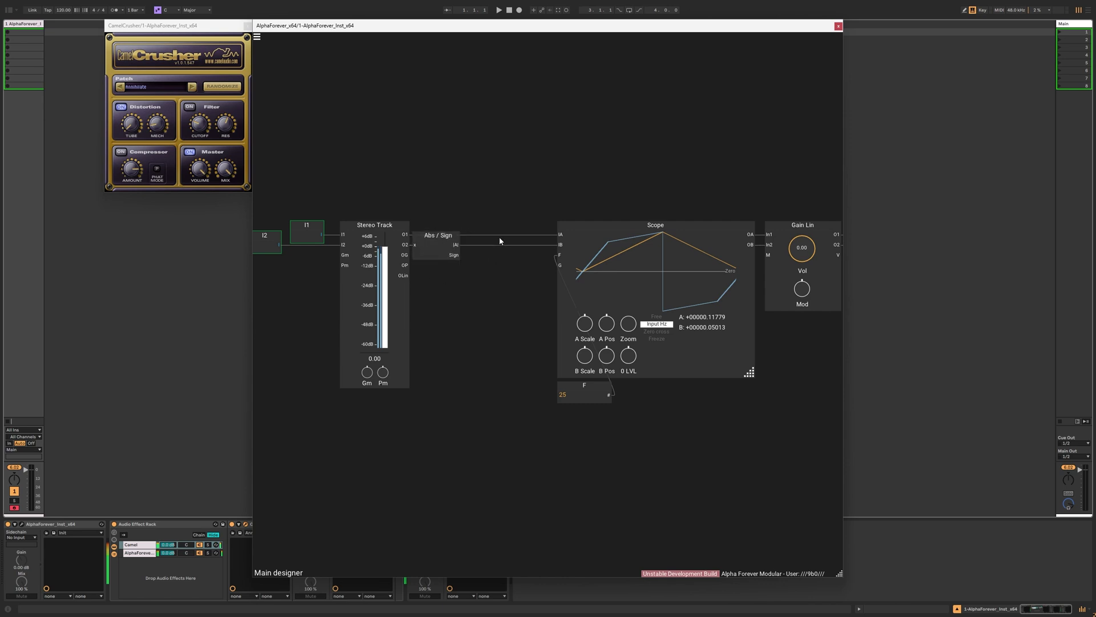
Insert a Mul module before the Scope's IB input that multiplies the |A| and Sign outputs.
right_click(564, 245)
click(599, 254)
click(629, 255)
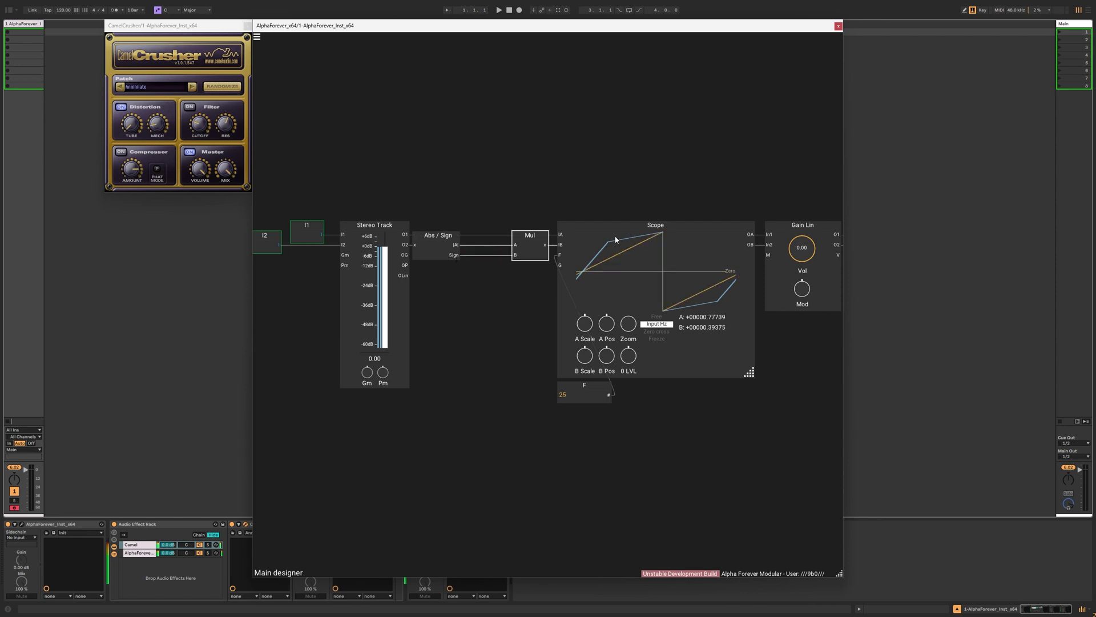
Move the inputs, Stereo Track and Abs / Sign away from Mul to make room between them.
drag(431, 221, 497, 222)
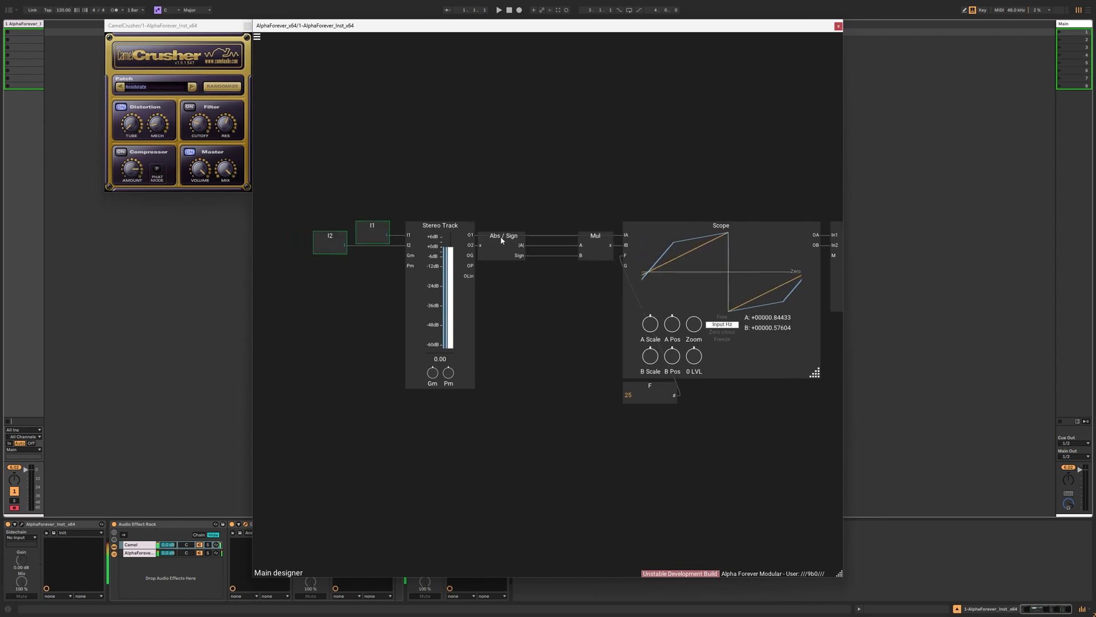
scroll(530, 182, down, 1)
drag(539, 188, 246, 384)
drag(505, 232, 367, 231)
click(458, 219)
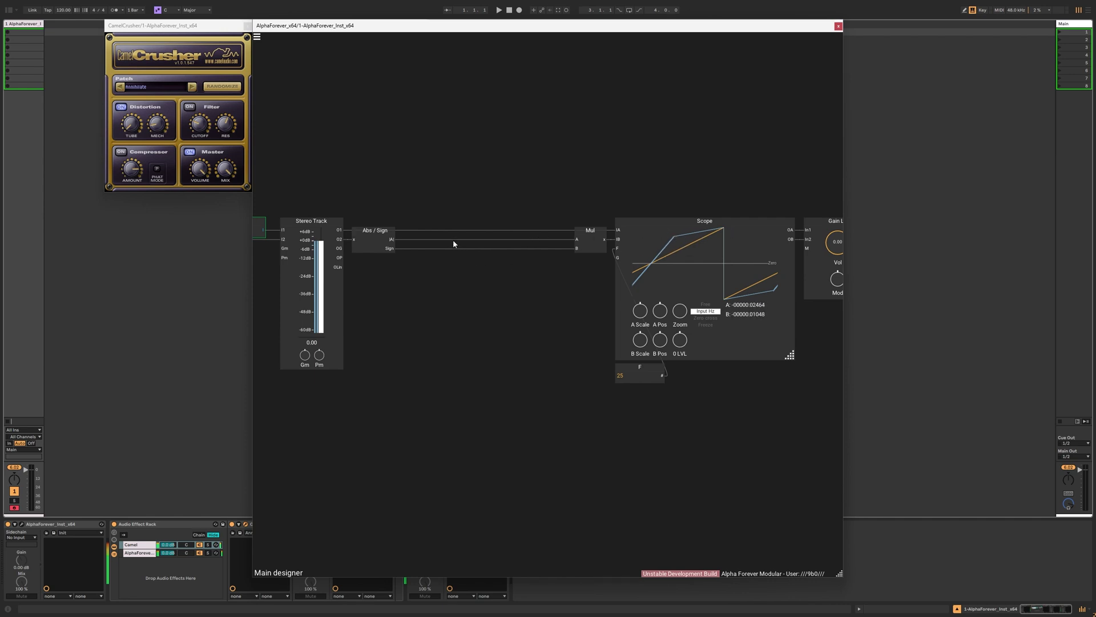
Insert a second Mul module in the |A| path between Abs / Sign and the existing Mul.
right_click(394, 242)
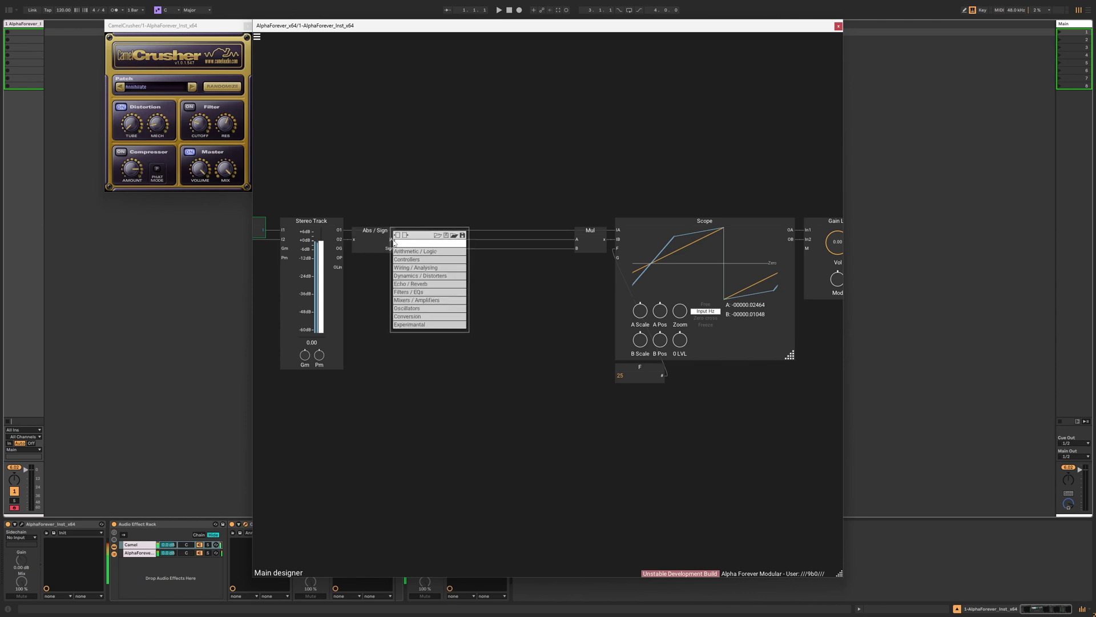
text(mu)
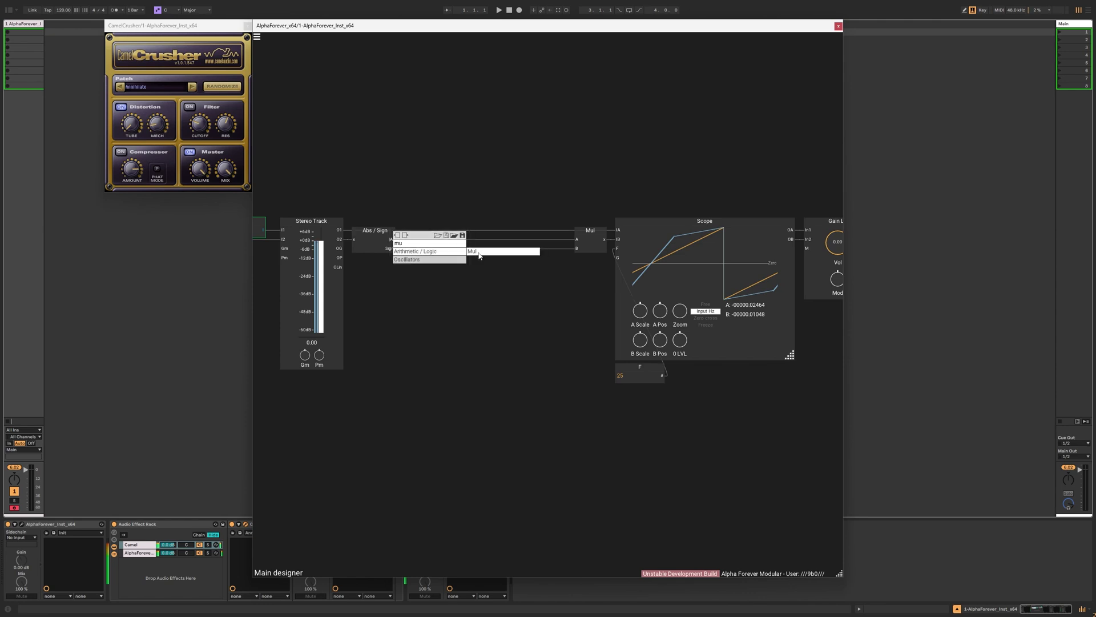
click(479, 255)
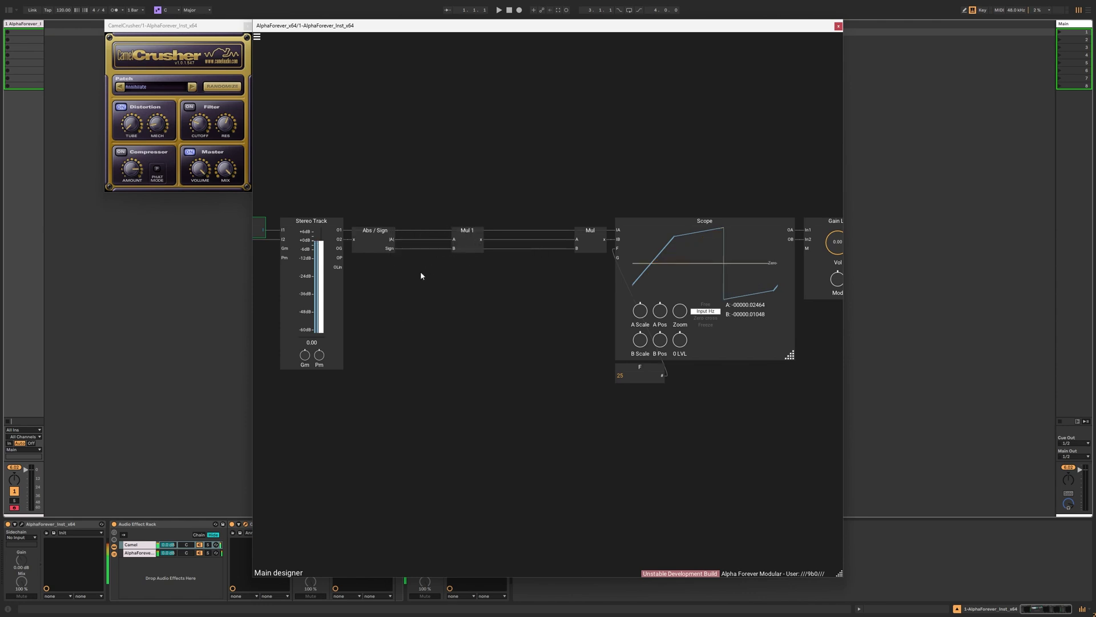
Add a Crossfade module, connect its output to the B input of Mul 1, and align it beneath Mul 1.
right_click(404, 281)
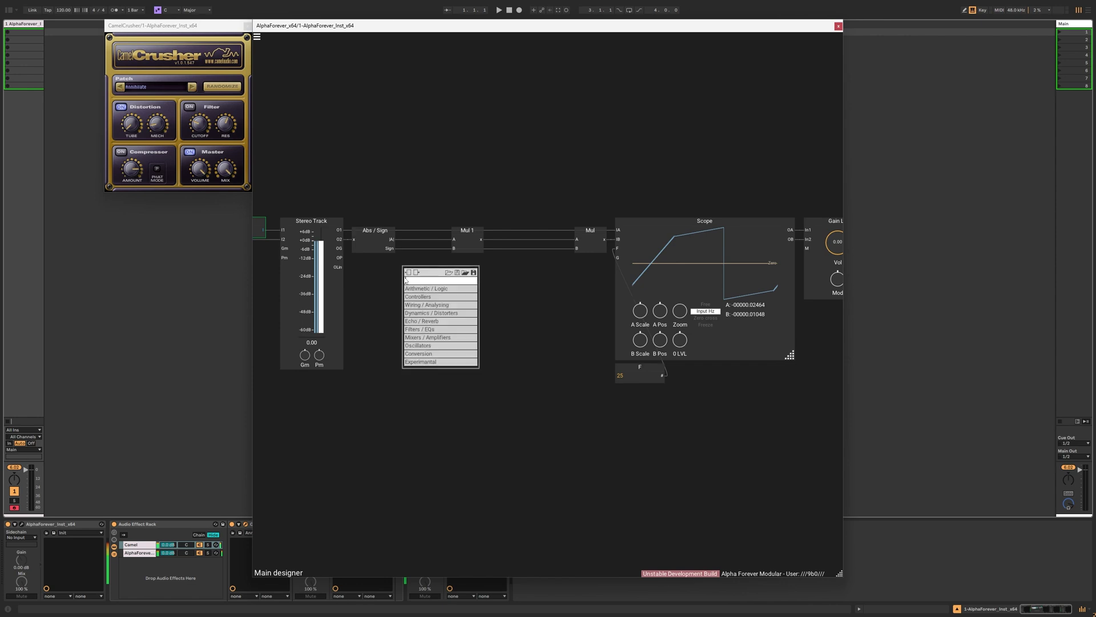
text(cros)
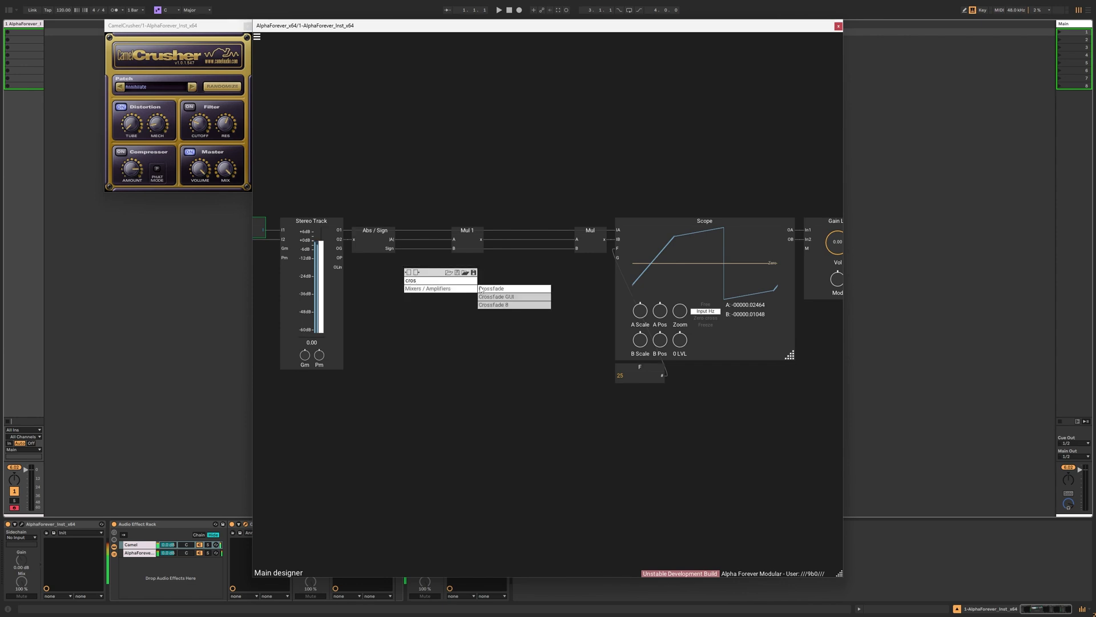
click(482, 289)
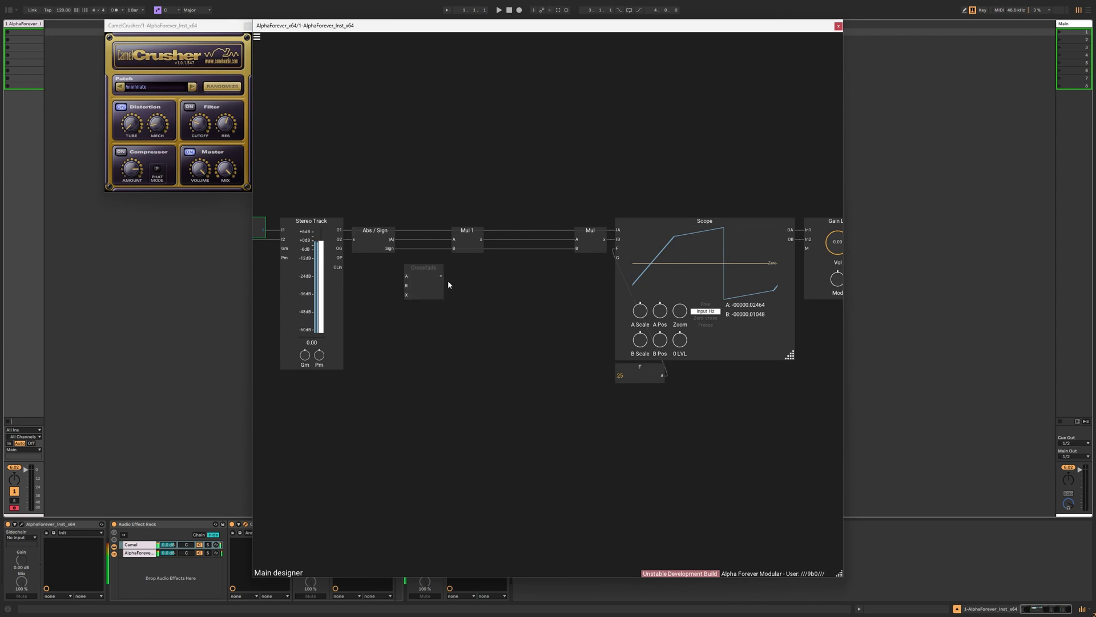
drag(440, 278, 468, 261)
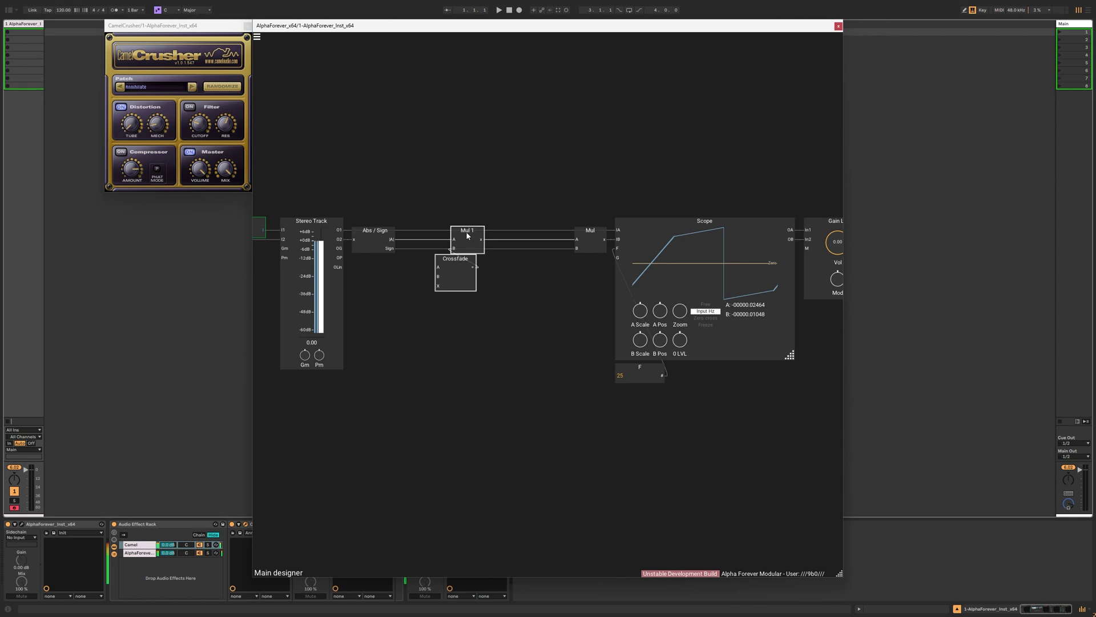
key(Right)
click(426, 298)
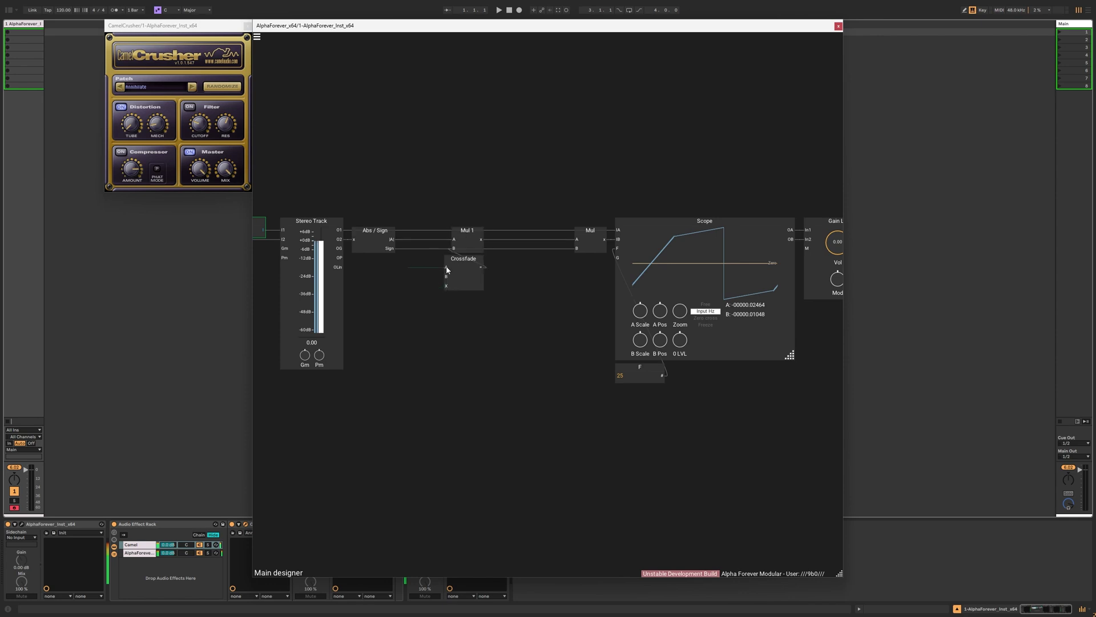
Add a control knob to the Crossfade's X input and rename it Mech.
double_click(447, 286)
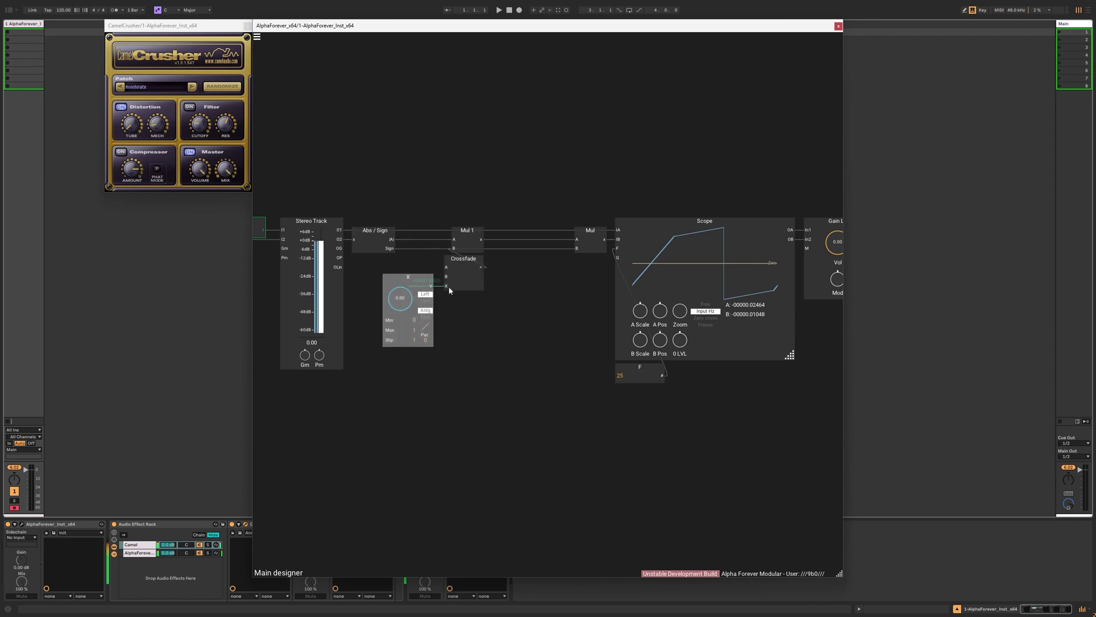
drag(413, 277, 418, 277)
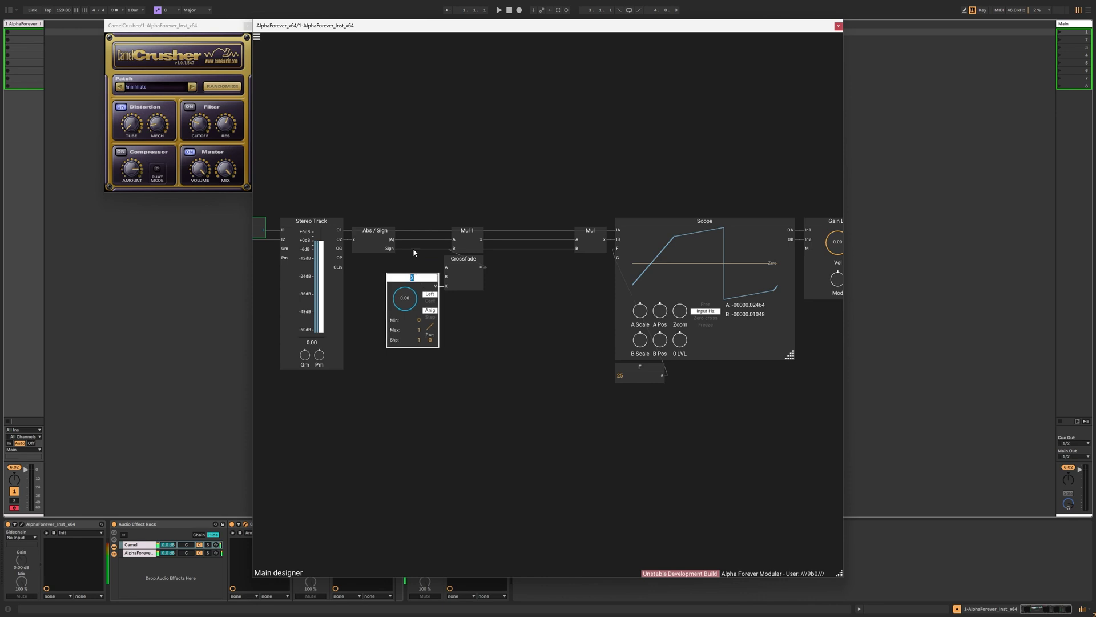
text(Mech)
click(501, 314)
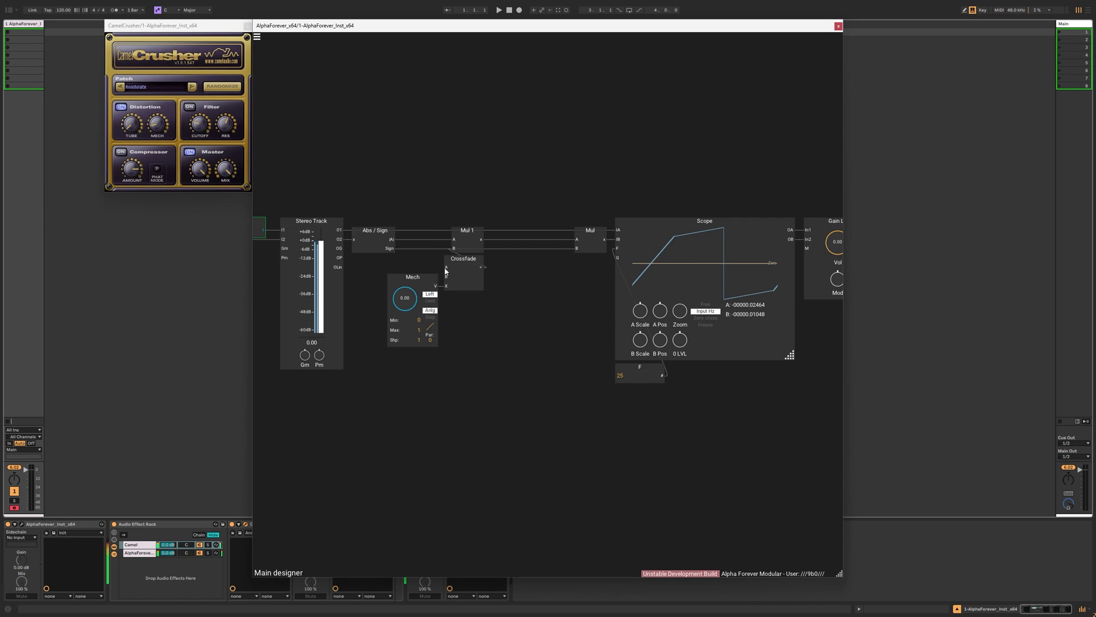
Add a constant of 1 to the Crossfade's A input and left-align it beneath the Crossfade.
double_click(446, 269)
drag(417, 267, 477, 303)
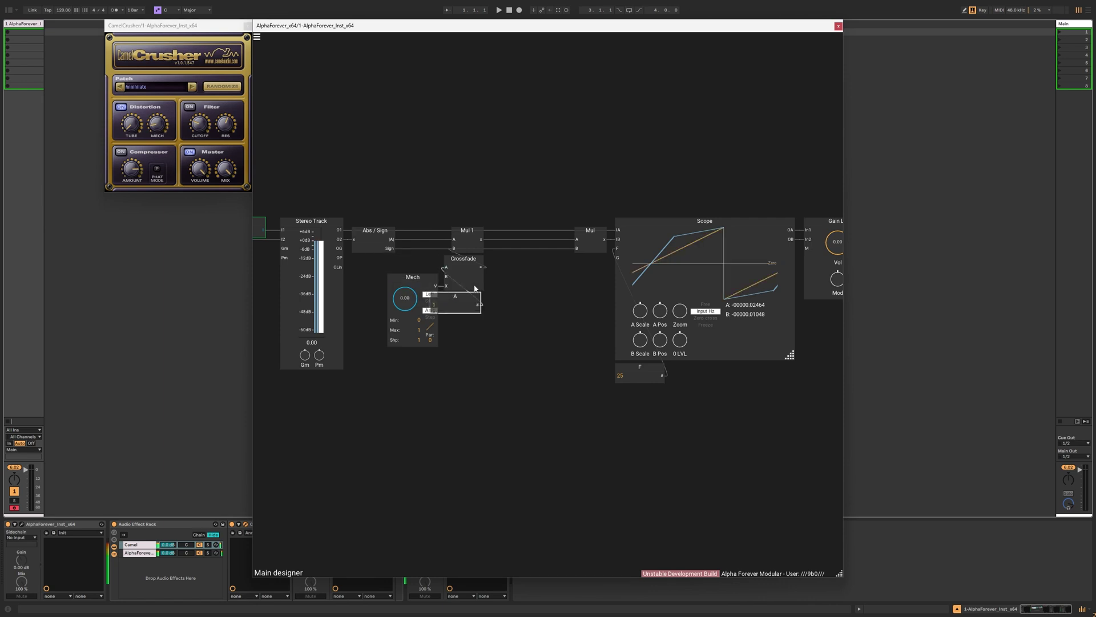
key(r)
click(515, 286)
drag(468, 295, 487, 296)
shift+click(472, 264)
key(l)
click(525, 275)
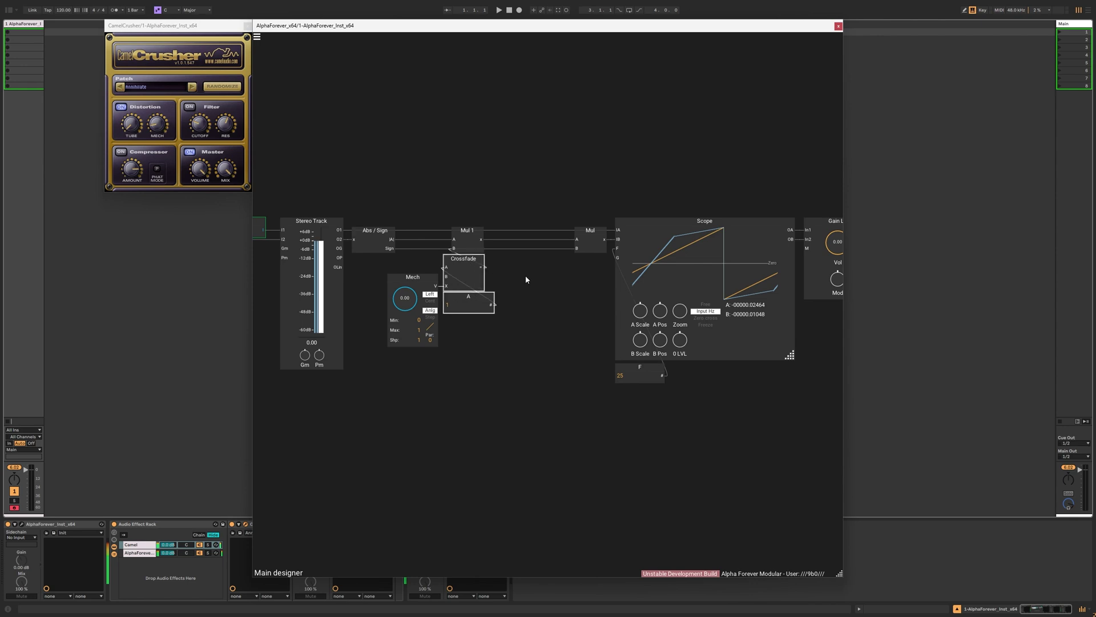
Turn up CamelCrusher's Mech knob, and add a constant to the Crossfade's B input, aligned beneath constant A.
click(166, 127)
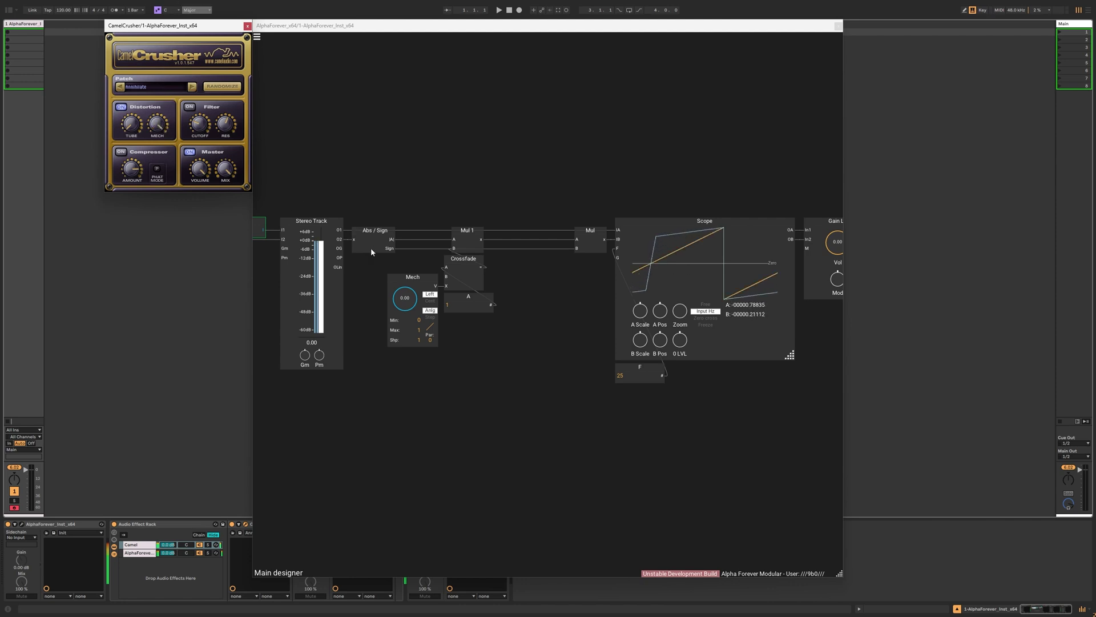
click(445, 280)
double_click(446, 279)
drag(411, 273, 483, 320)
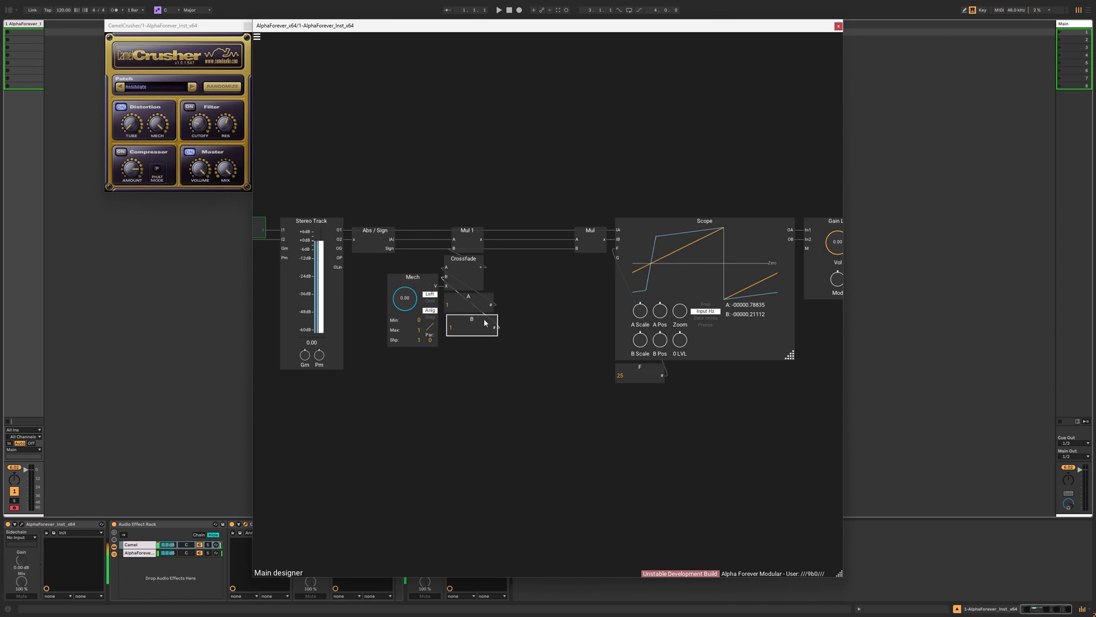
shift+click(478, 302)
key(a)
click(507, 342)
Set constant B to 11 and turn the patch's Mech knob up to 1.00.
click(463, 326)
text(11)
key(Return)
Move Mul 1, Crossfade, Mech and the A and B constants closer to Abs / Sign.
drag(491, 378, 561, 381)
drag(451, 373, 511, 238)
click(547, 287)
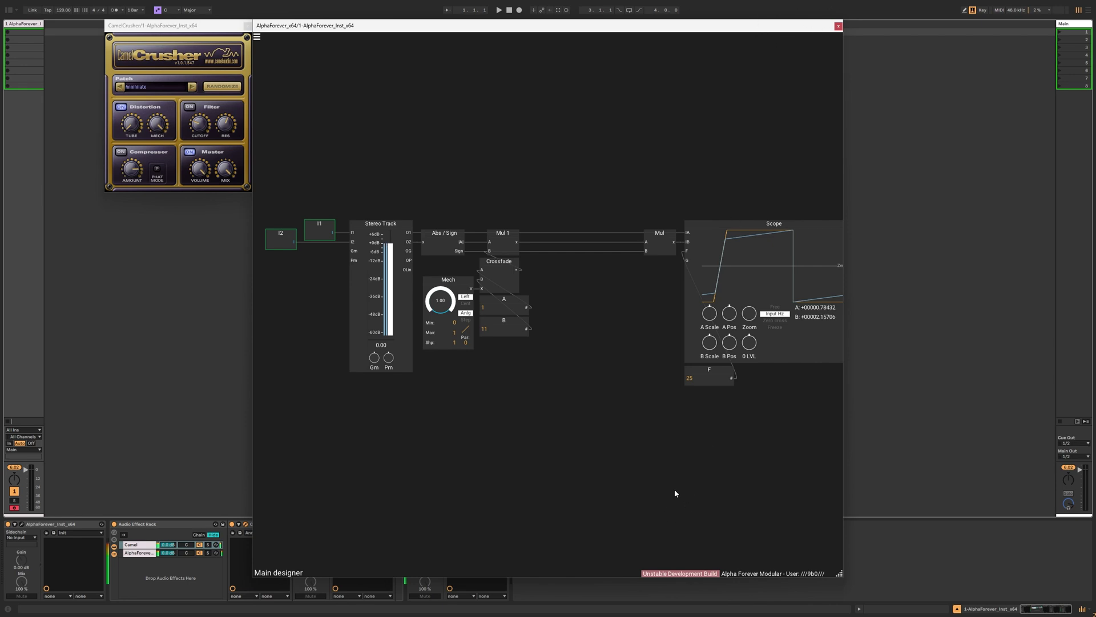
Add an If > module and insert it in the signal path between Mul 1 and Mul.
drag(564, 293, 576, 320)
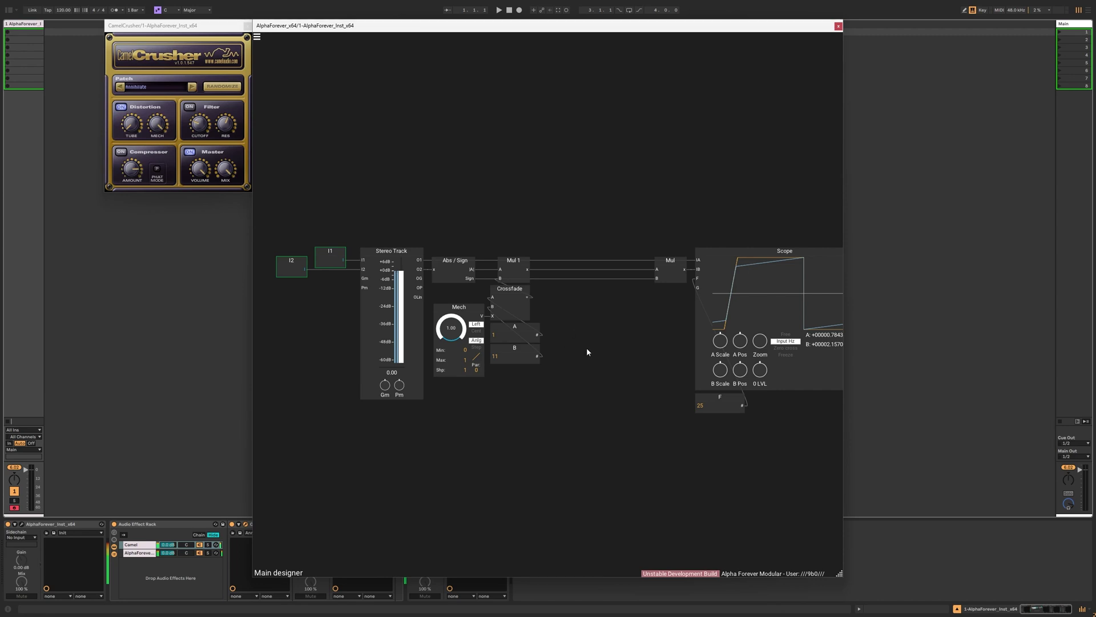
right_click(587, 350)
text(if)
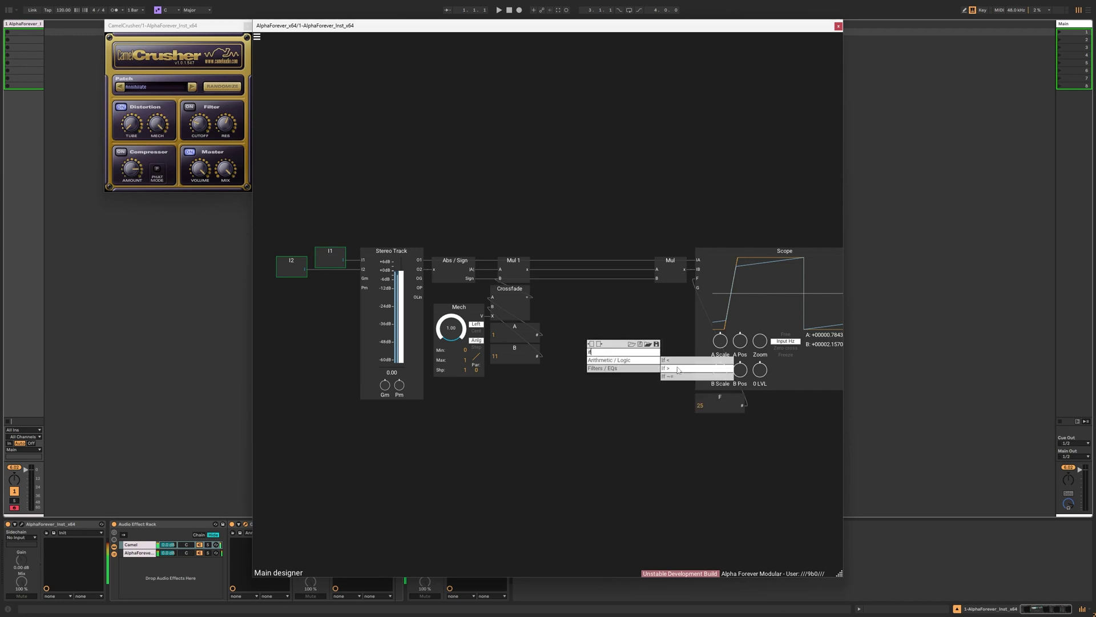
click(680, 367)
drag(577, 310, 588, 347)
drag(601, 375, 656, 271)
Add a 0.75 constant above If > for its B input, and connect Mul 1's output to the F input.
double_click(590, 278)
drag(558, 270, 611, 236)
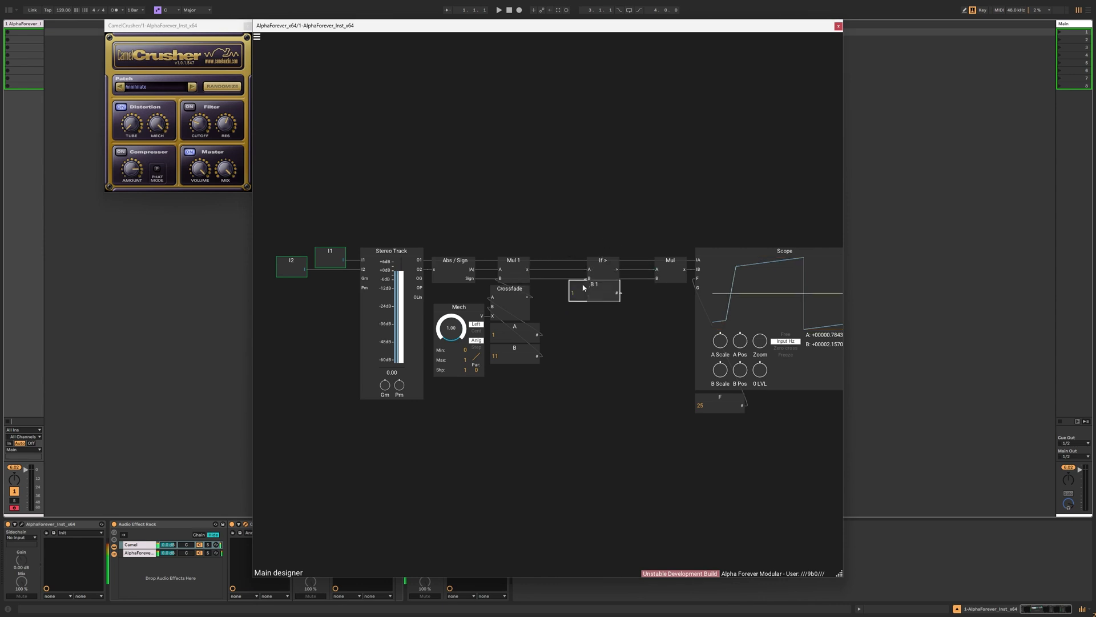
drag(591, 240, 593, 234)
double_click(591, 244)
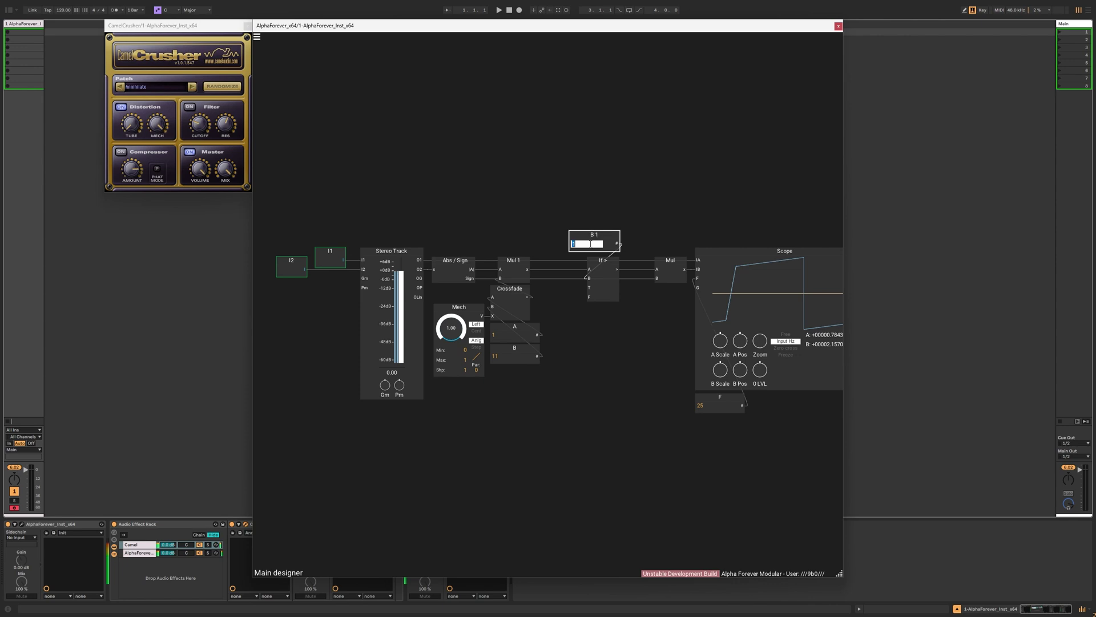
text(0.75)
key(Return)
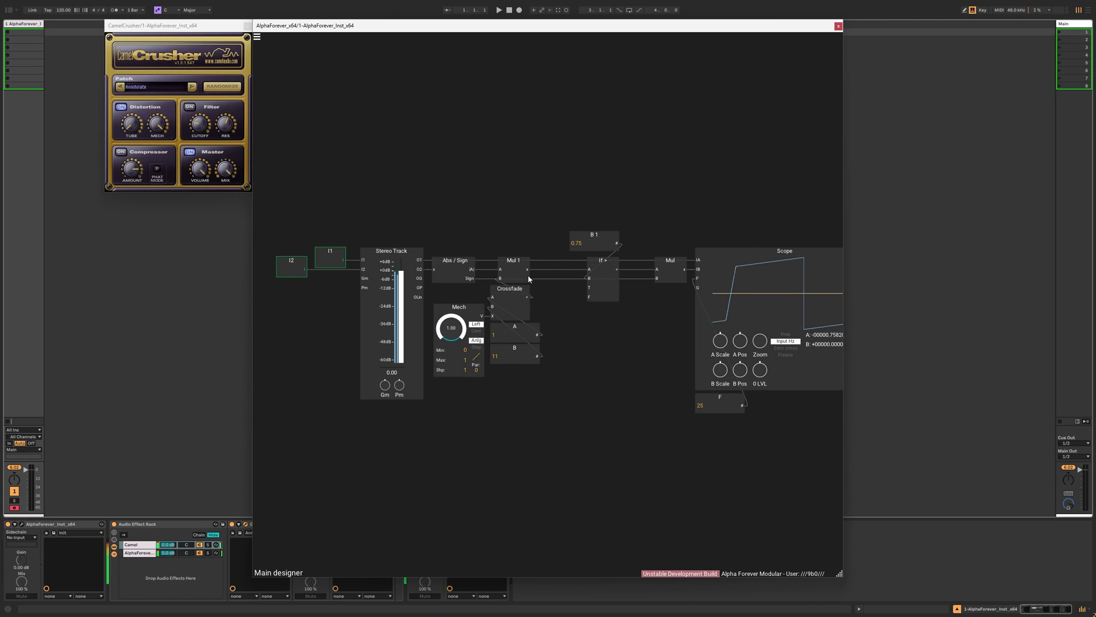
drag(527, 268, 590, 298)
Compare the patch with CamelCrusher on the scope, lowering the patch's Mech to 0.18 and CamelCrusher's Mech to match.
drag(471, 337, 466, 377)
click(147, 127)
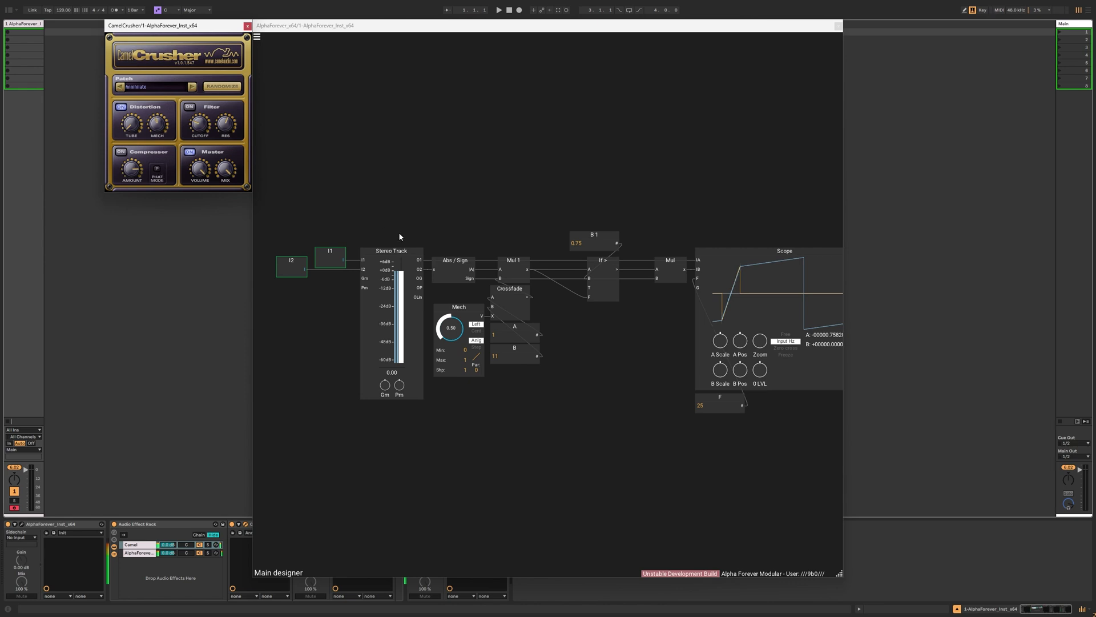
drag(444, 321, 445, 343)
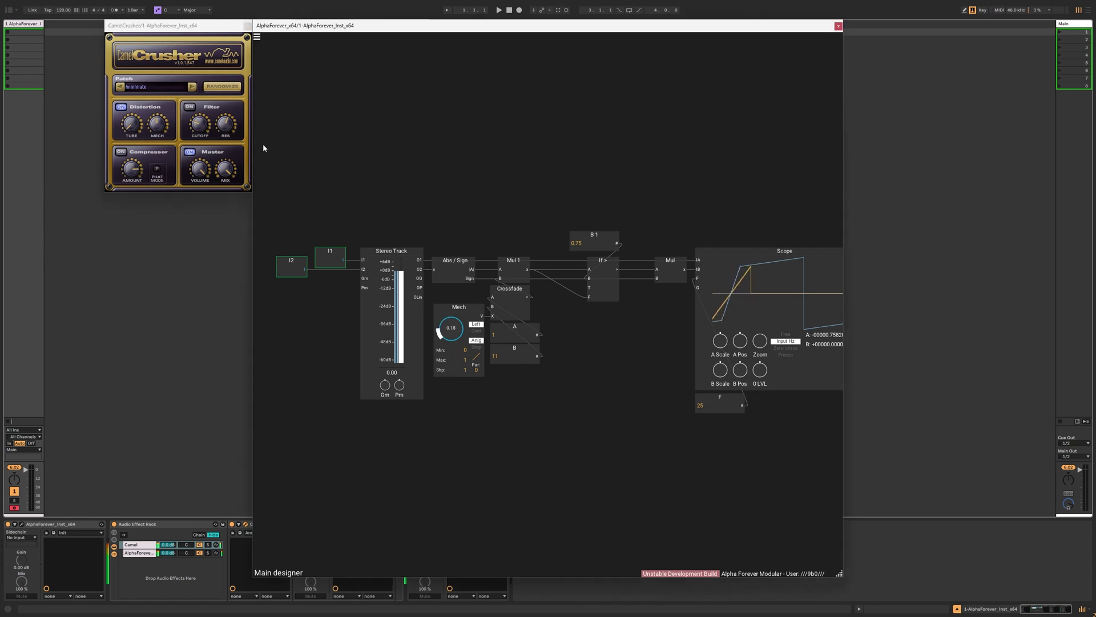
click(158, 126)
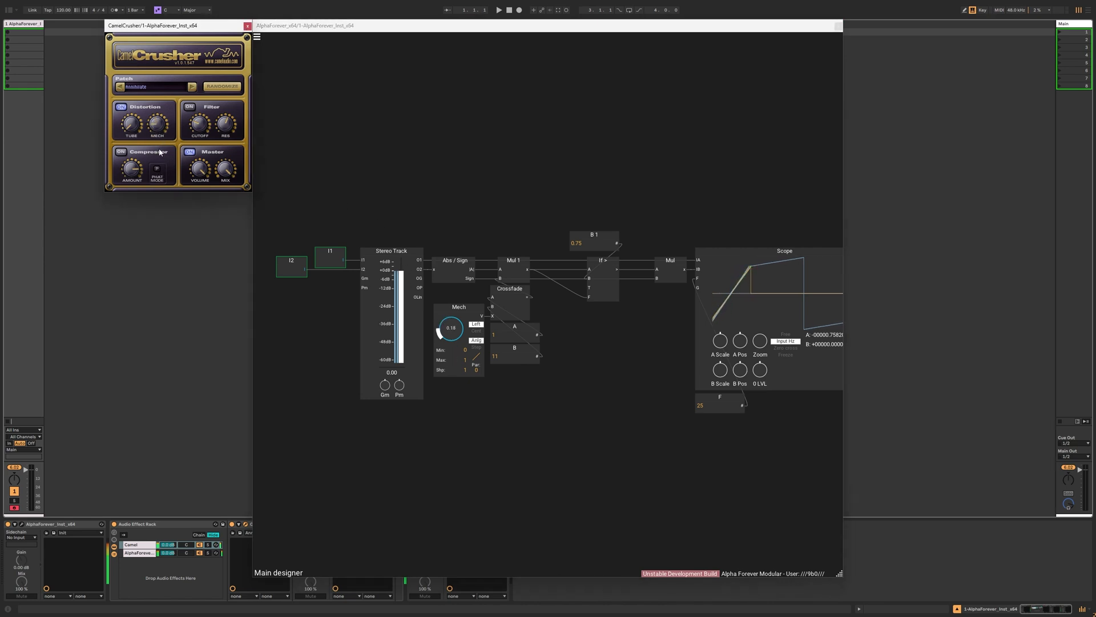
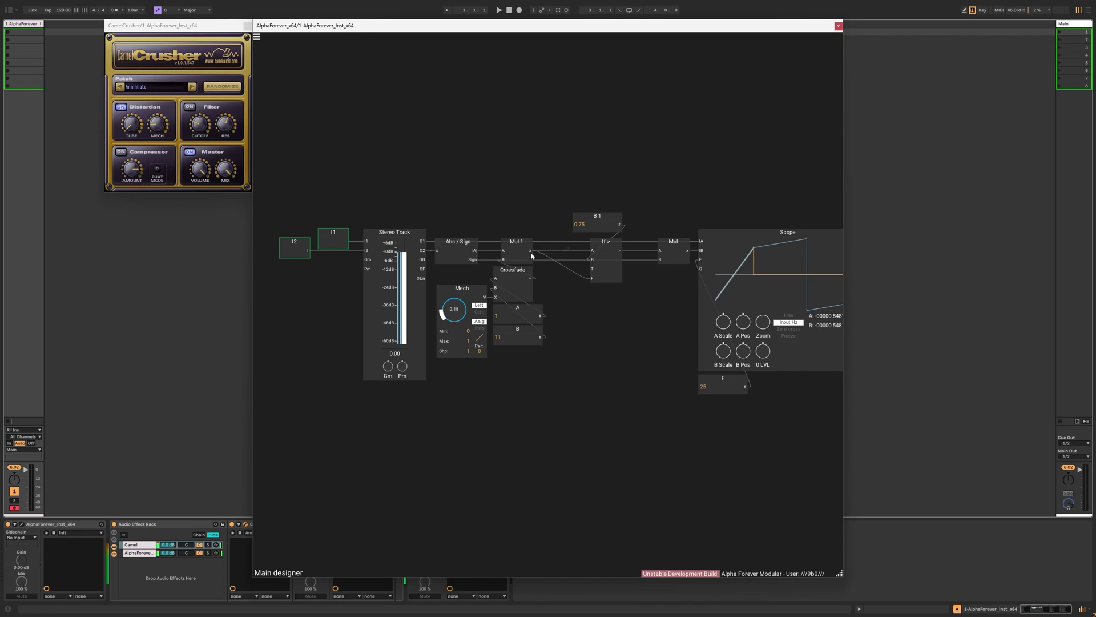
Insert a Con module on Mul 1's output before If >, and shift If > and its 0.75 constant over, left-aligned.
double_click(531, 251)
drag(588, 245, 572, 245)
drag(558, 199, 650, 310)
drag(604, 244, 639, 217)
click(644, 198)
shift+click(623, 245)
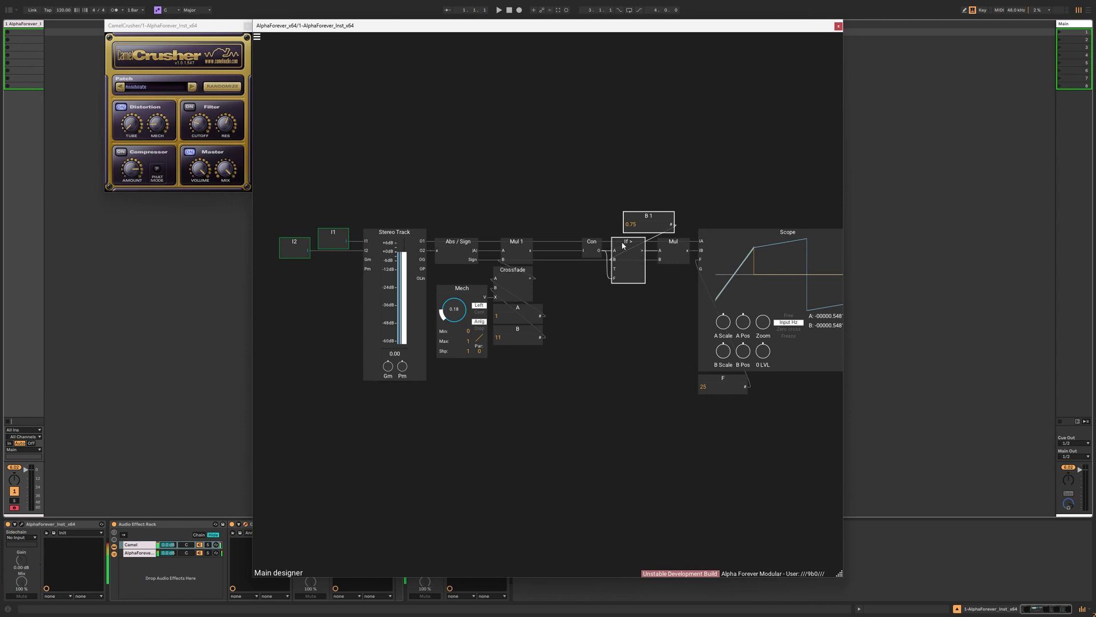
key(l)
click(593, 287)
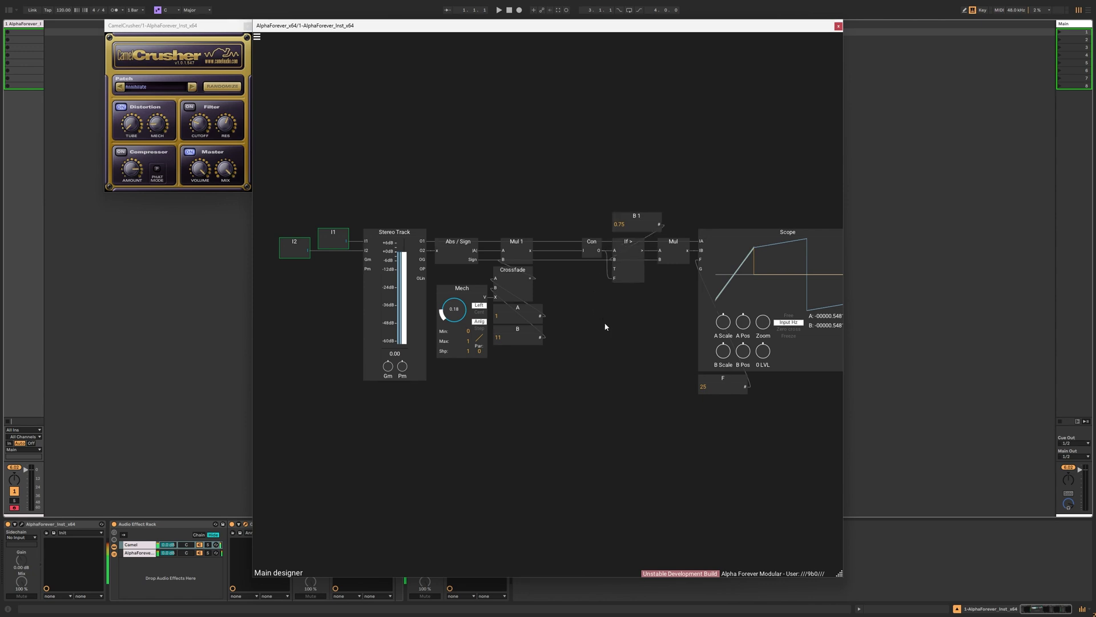
Add a Re-scaler module beneath the Con module.
double_click(573, 294)
text(resc)
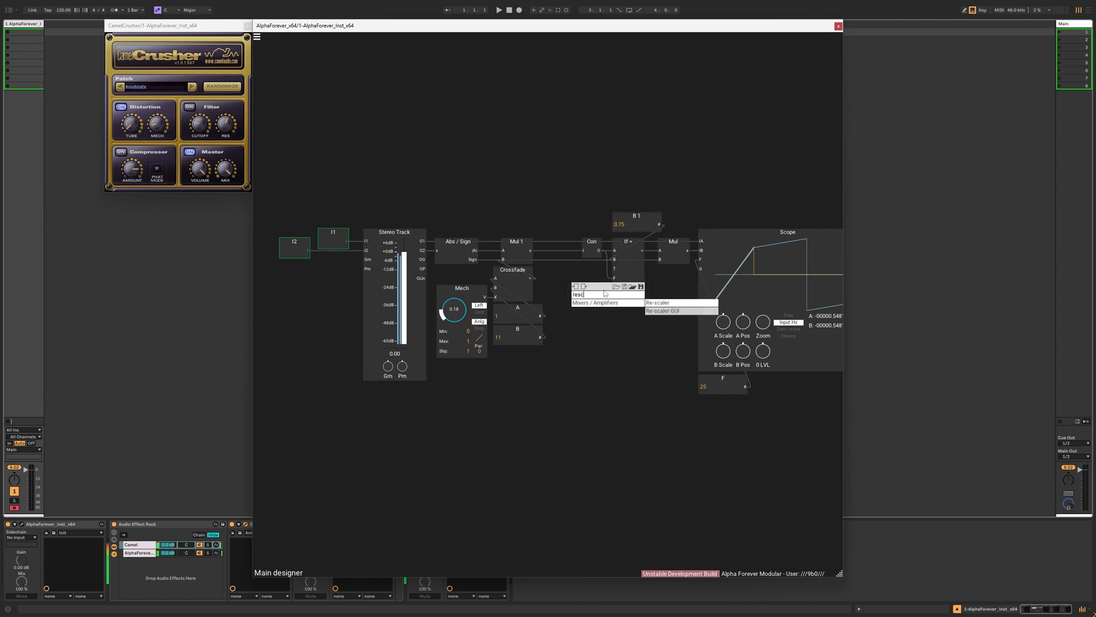
click(664, 303)
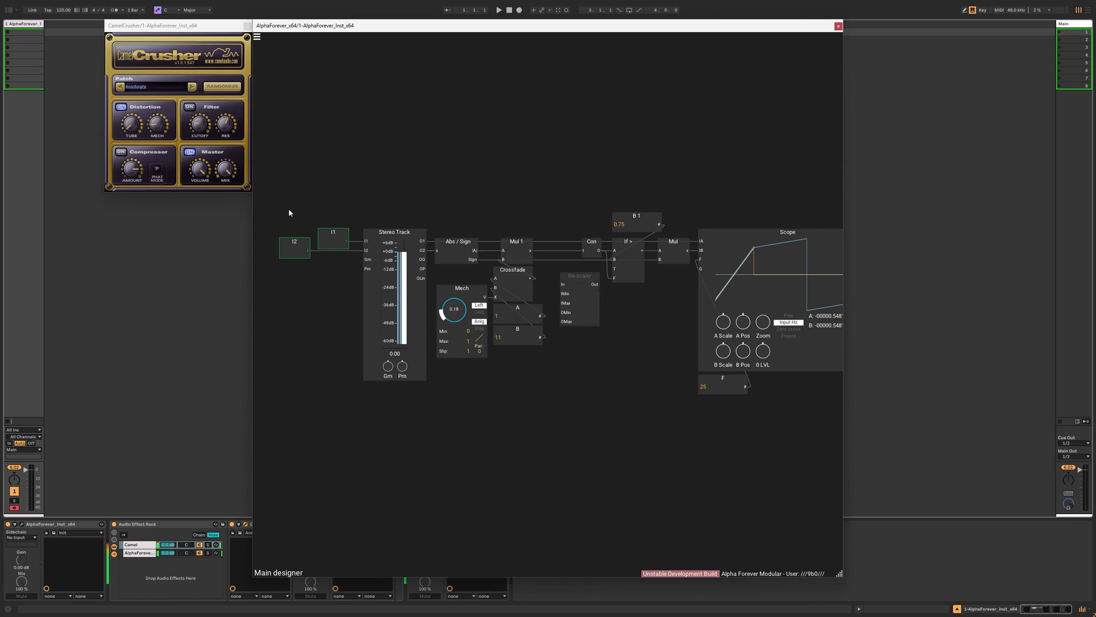
Shift the preceding modules away to make room, and wire the Re-scaler between Mul 1's output and the T input of If >.
drag(277, 215, 550, 404)
mouse_move(521, 275)
mouse_down()
mouse_move(492, 275)
mouse_move(545, 269)
mouse_move(563, 284)
mouse_move(553, 258)
mouse_move(556, 275)
mouse_move(615, 268)
mouse_move(561, 261)
mouse_up()
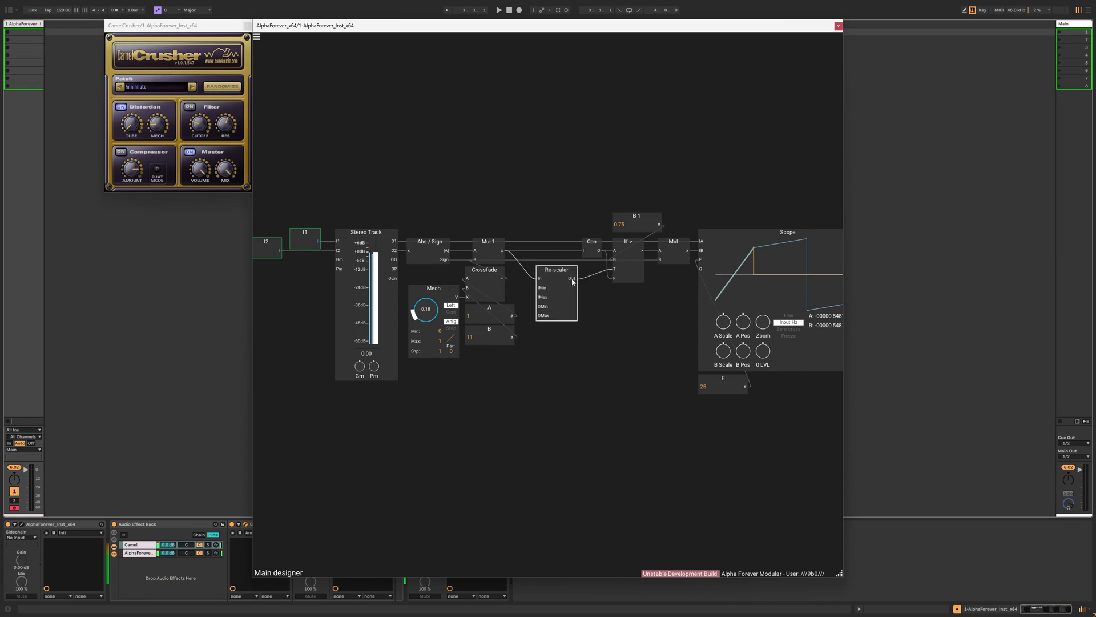
click(552, 222)
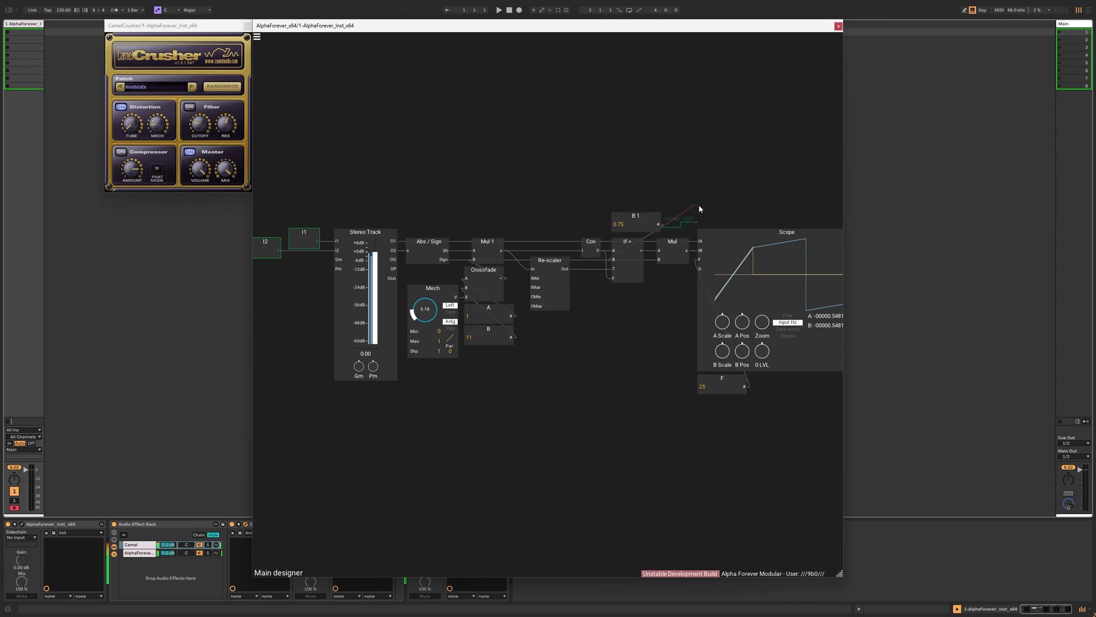
Connect the 0.75 constant to the Re-scaler's IMin, place it above Mul 1 and rename it Threshold.
drag(661, 225, 507, 205)
double_click(495, 217)
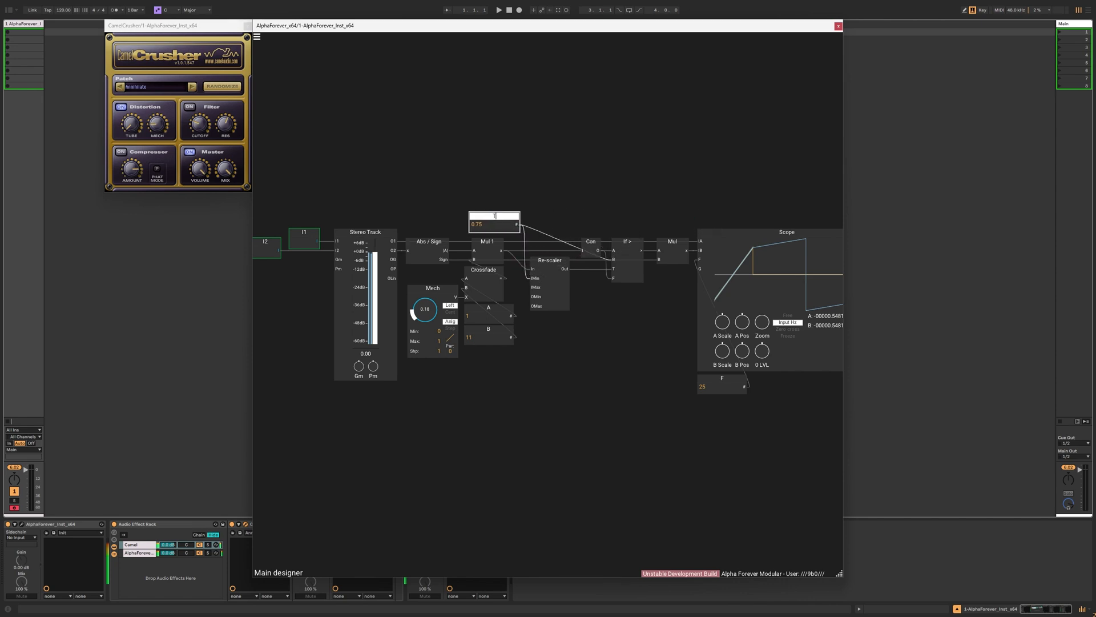
text(Threshold)
key(Return)
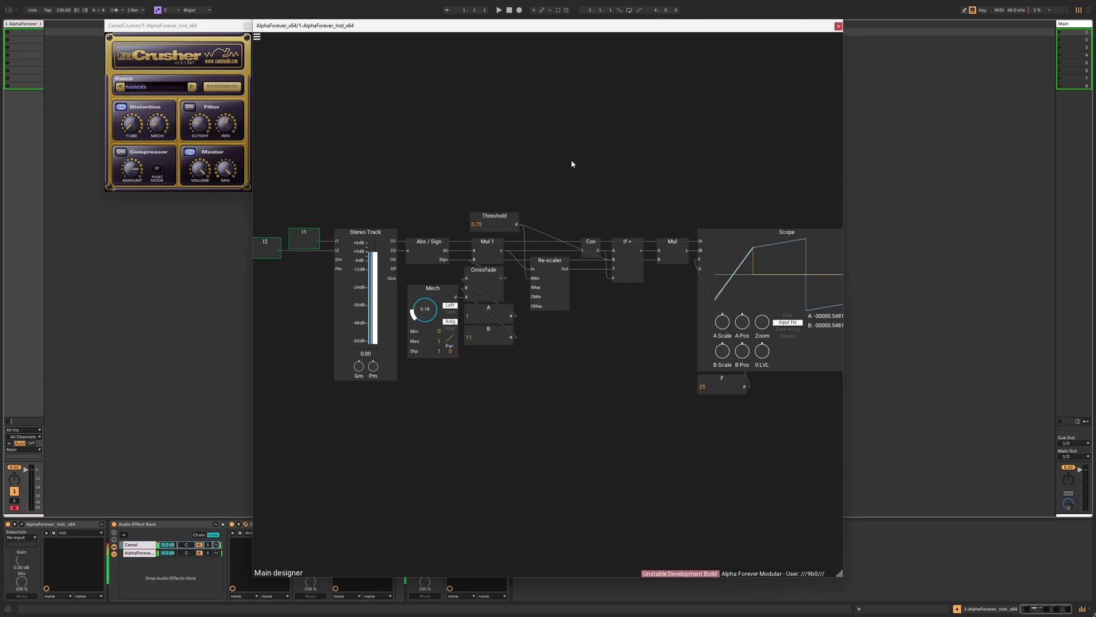
Insert a second Con module on the wire from Threshold to If > and align it above the first Con.
drag(559, 249, 595, 248)
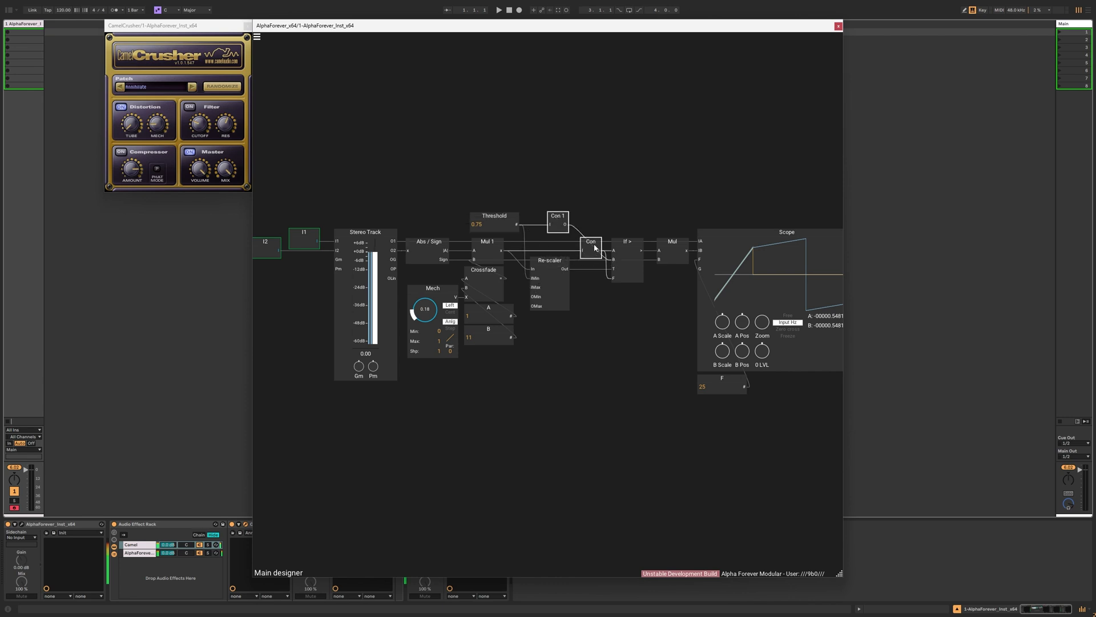
key(v)
click(606, 195)
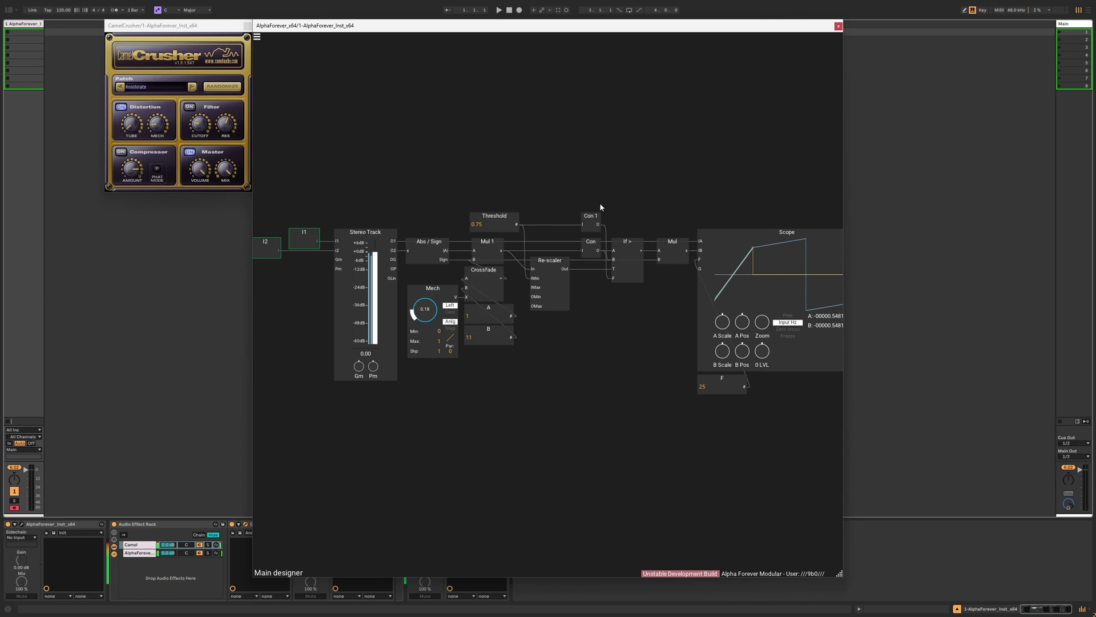
double_click(537, 289)
drag(497, 279, 543, 347)
key(Delete)
Wire the Re-scaler's remaining inputs: Crossfade output to IMax, Threshold to OMin and constant A to OMax.
drag(502, 279, 535, 288)
mouse_move(431, 316)
mouse_down()
mouse_move(438, 236)
mouse_move(434, 311)
mouse_up()
drag(537, 306, 537, 306)
double_click(537, 308)
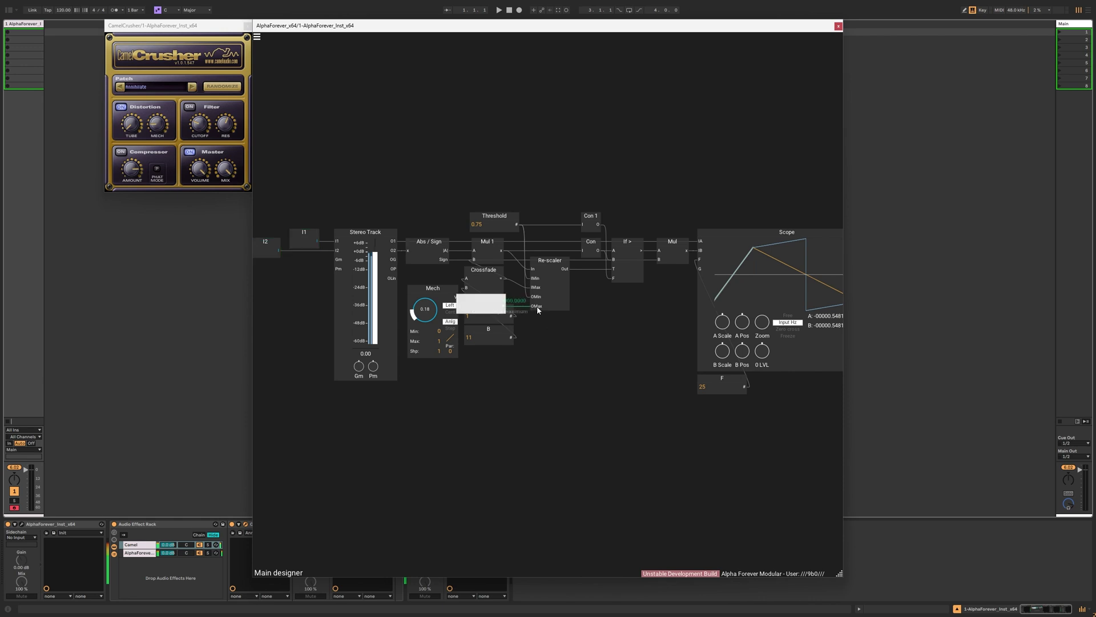
drag(500, 301, 529, 306)
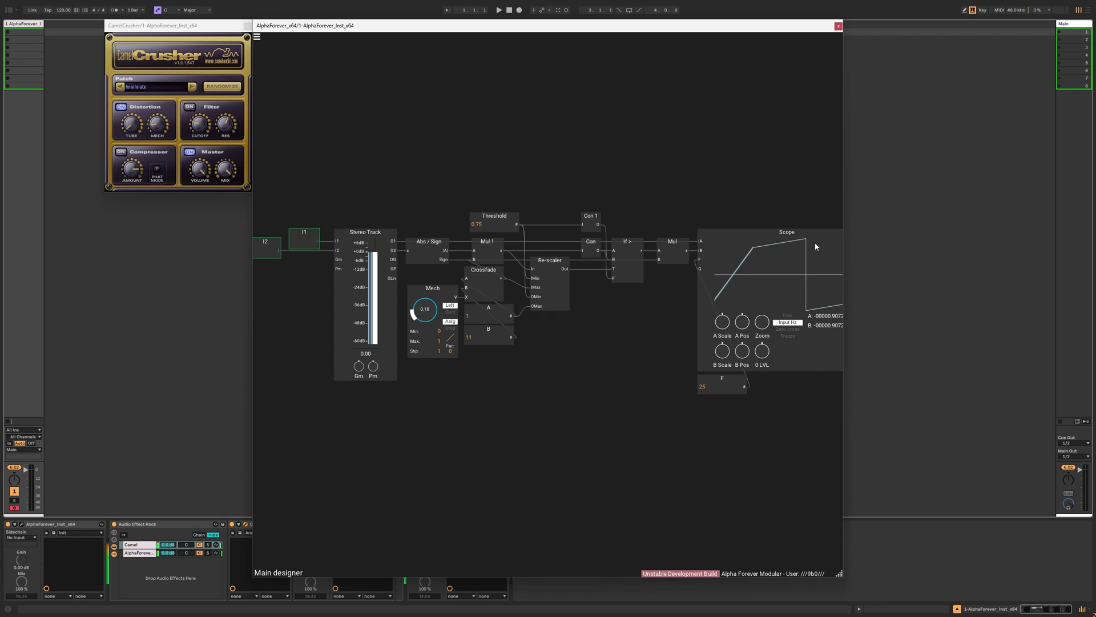
Compare the patch with CamelCrusher on the scope at patch Mech settings of 1.00, 0.00 and 0.20, adjusting CamelCrusher's Mech to match.
click(143, 128)
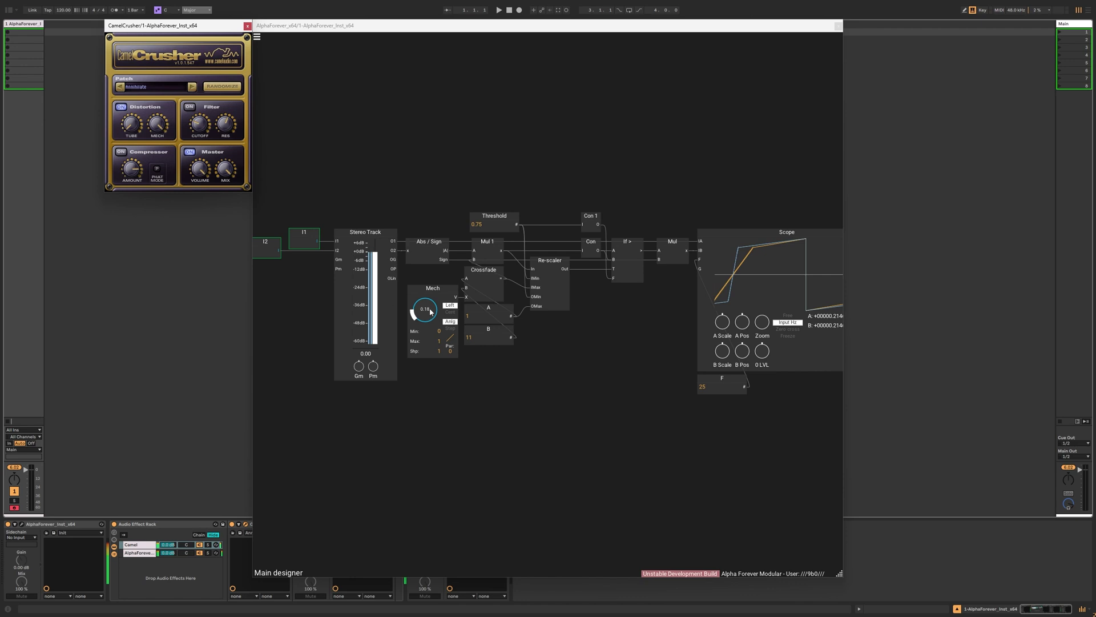
drag(426, 308, 440, 151)
click(159, 128)
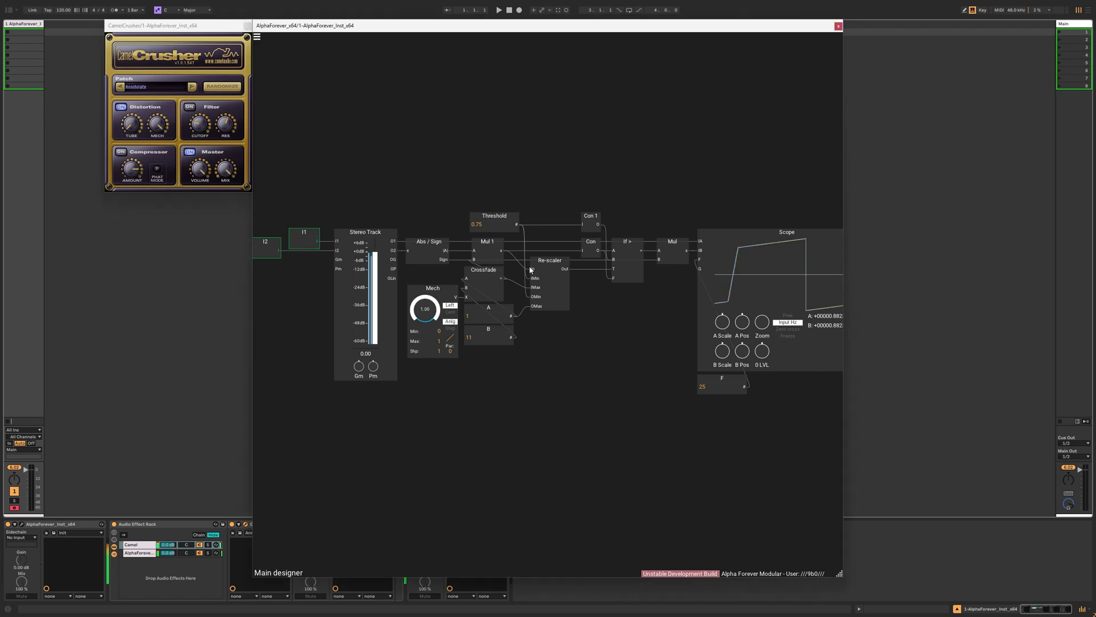
click(363, 334)
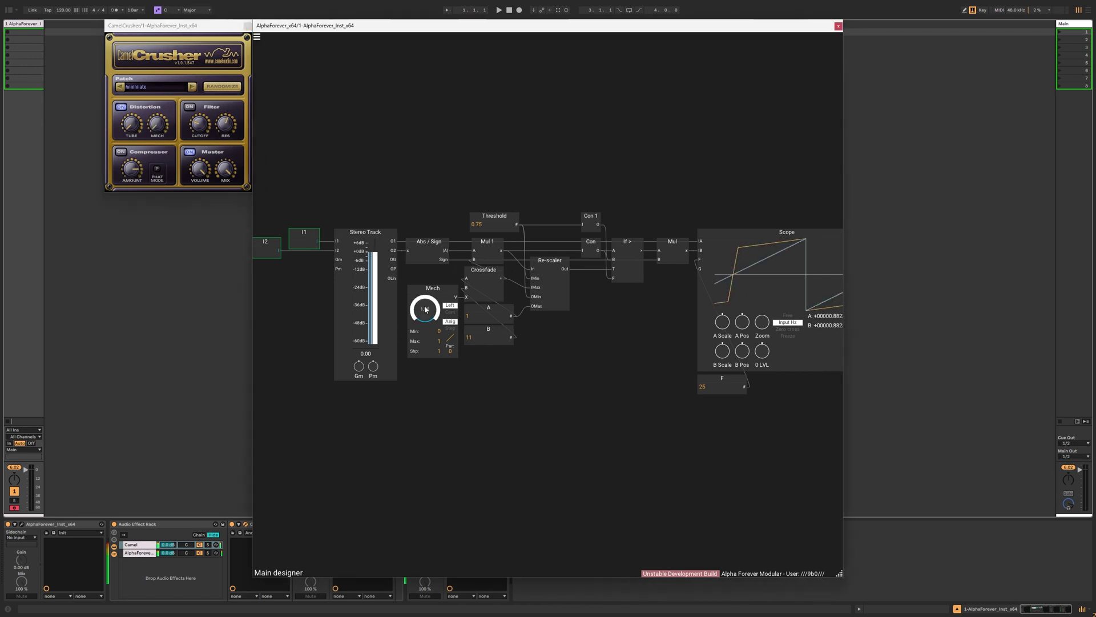
drag(154, 130, 160, 117)
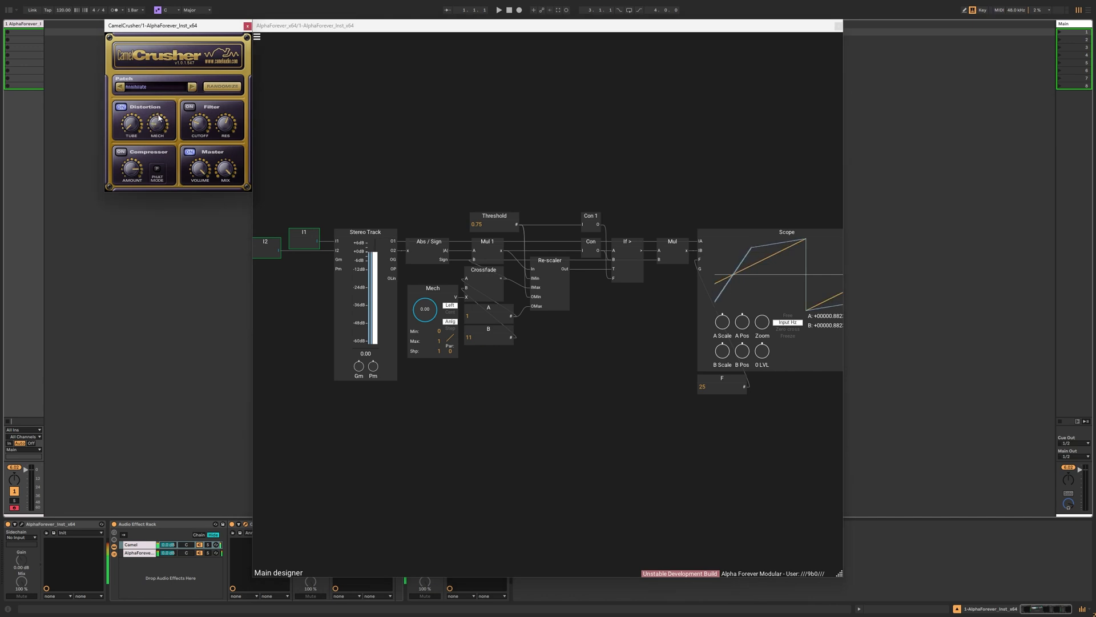
drag(422, 294, 424, 310)
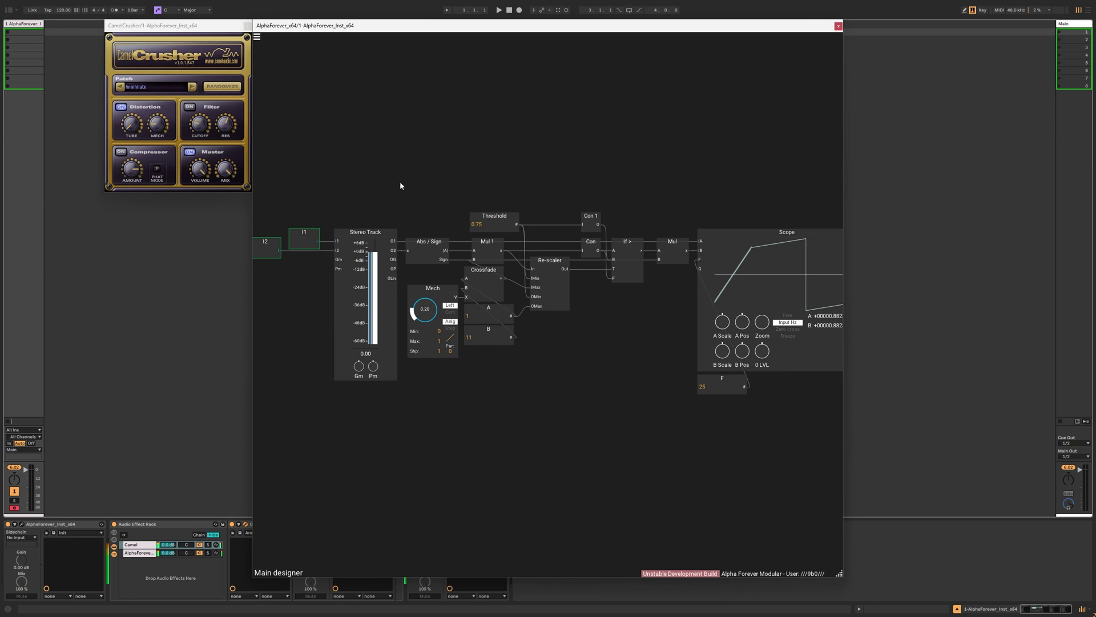
Cut the distortion modules between Stereo Track and Scope, and add a Designer module named prcMech in their place.
drag(392, 177, 692, 449)
key(Delete)
right_click(534, 329)
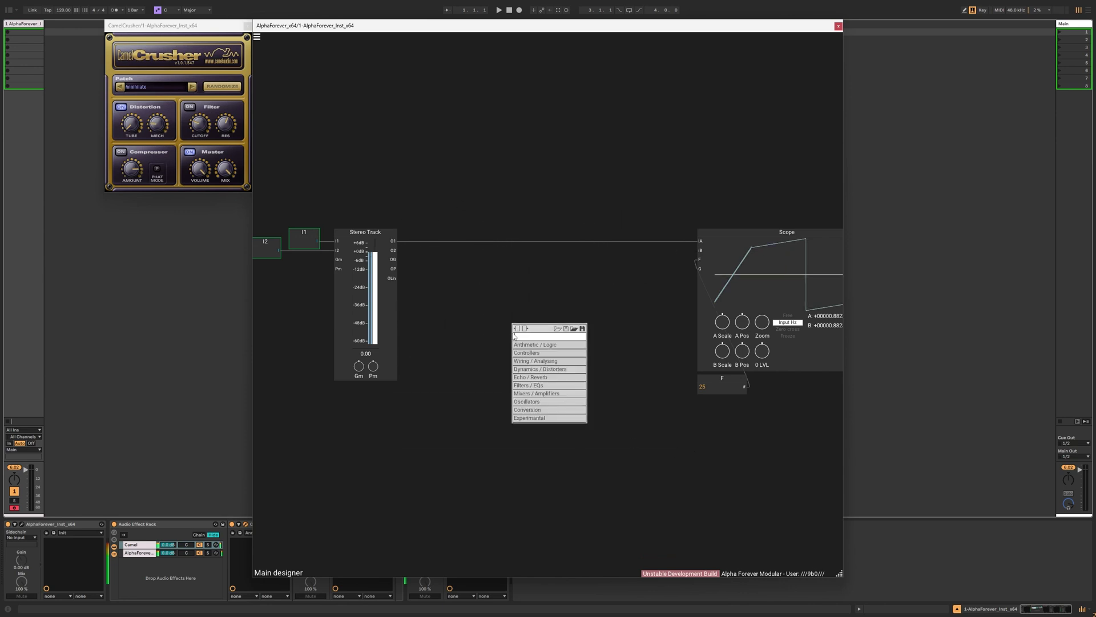
text(mec)
click(608, 345)
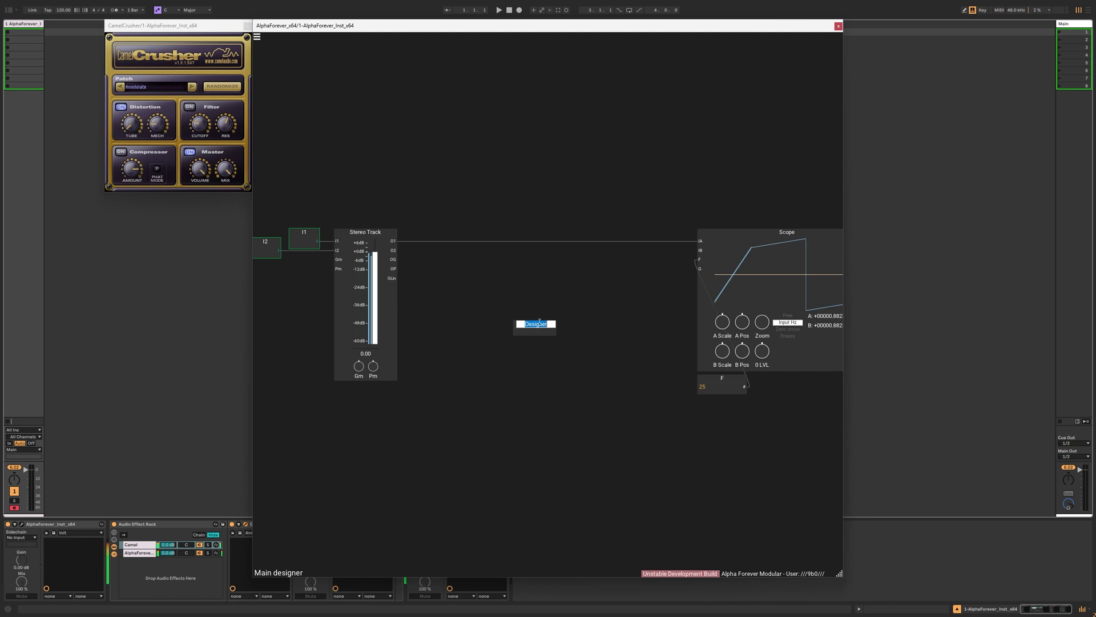
text(prcMech)
key(Return)
Open the prcMech designer and paste the cut distortion modules inside it.
double_click(545, 331)
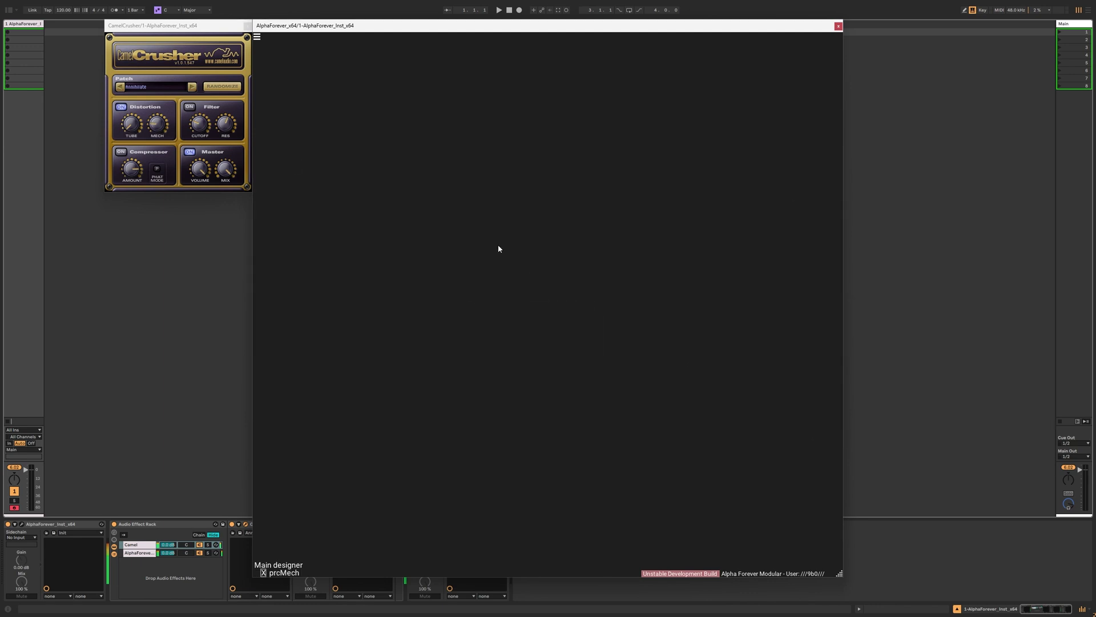
scroll(467, 250, up, 3)
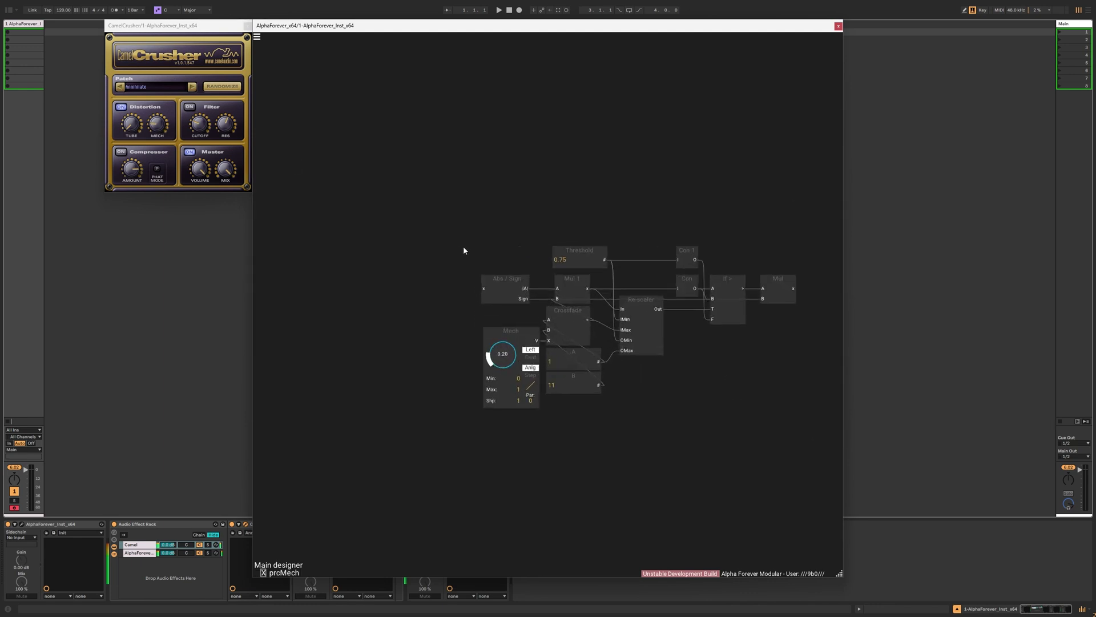
Add an input named x to Abs / Sign and an output named y after Mul inside the prcMech designer.
click(484, 288)
click(794, 290)
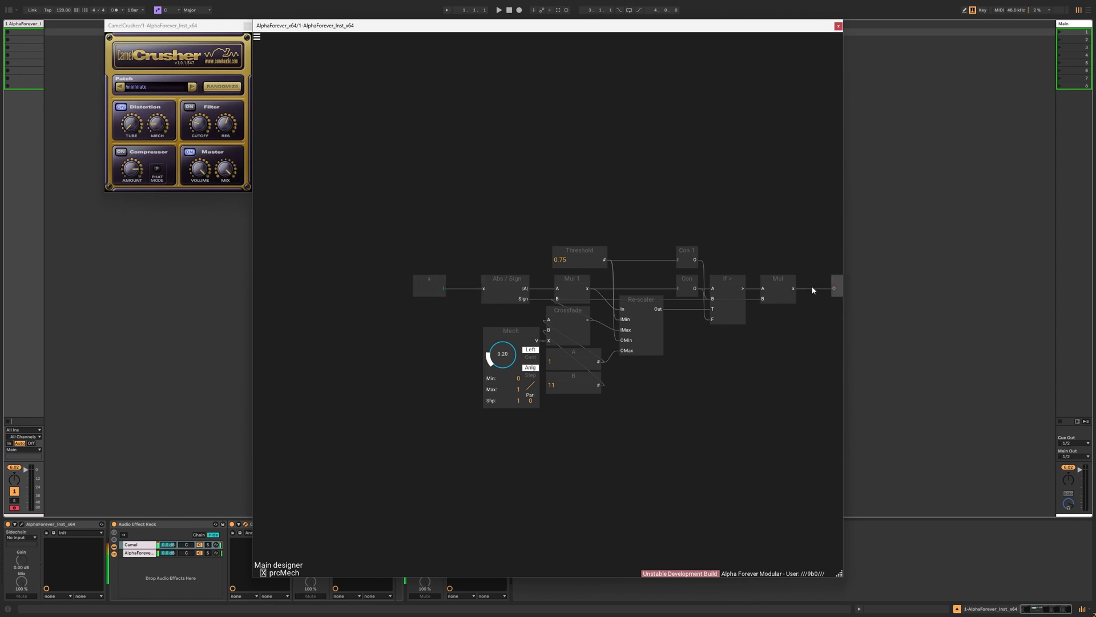
drag(800, 257, 745, 256)
double_click(784, 278)
text(y)
key(Return)
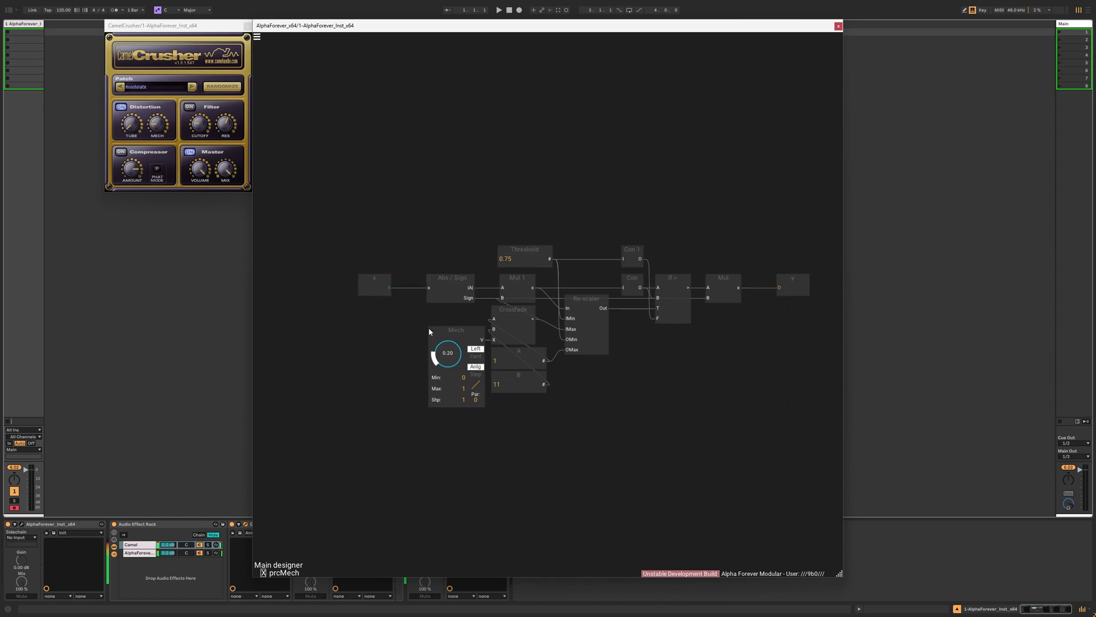
Replace the Mech knob with a designer input named Mech feeding the Crossfade's X input.
click(453, 331)
key(Delete)
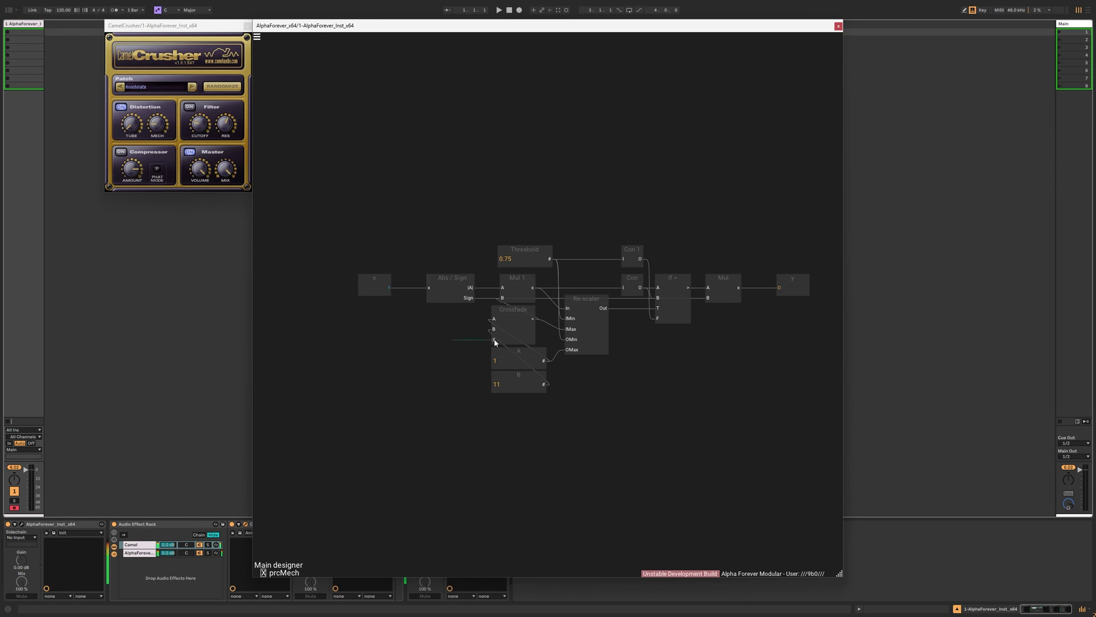
drag(495, 343, 450, 332)
text(Mech)
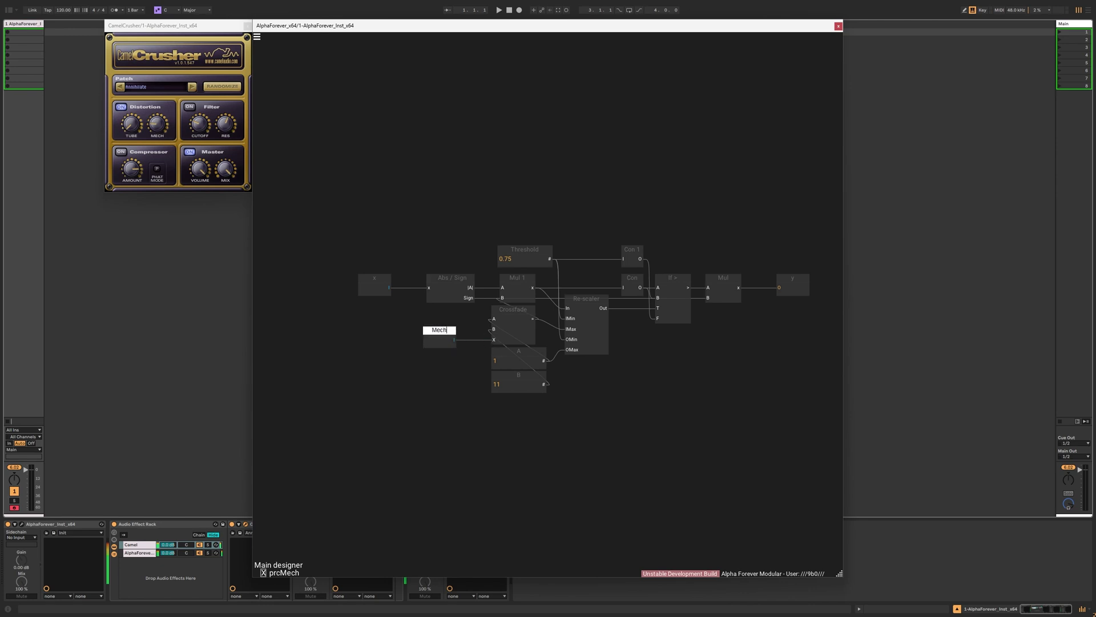
key(Return)
Return to the main designer, wire prcMech between Stereo Track O2 and Scope IB, and add a Mech knob to its input.
double_click(375, 323)
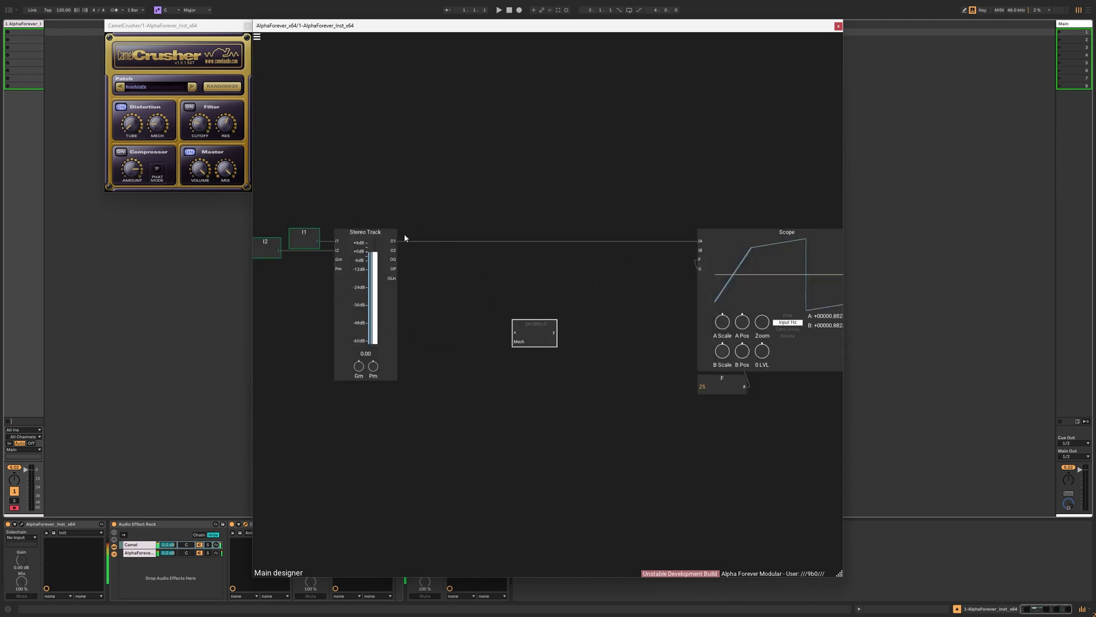
drag(394, 250, 515, 333)
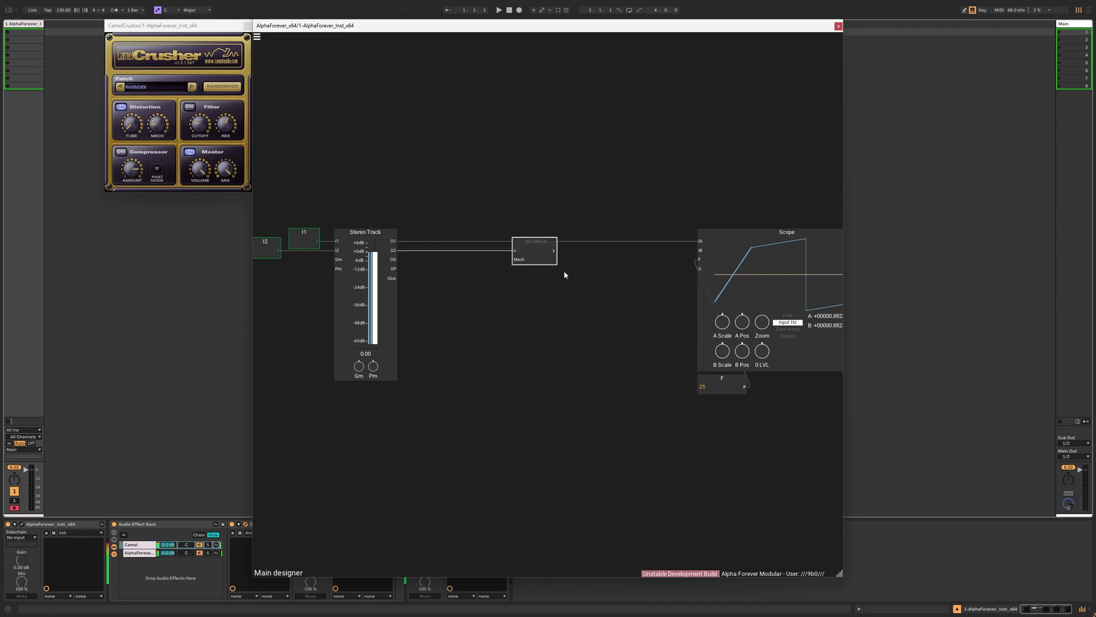
drag(552, 251, 700, 250)
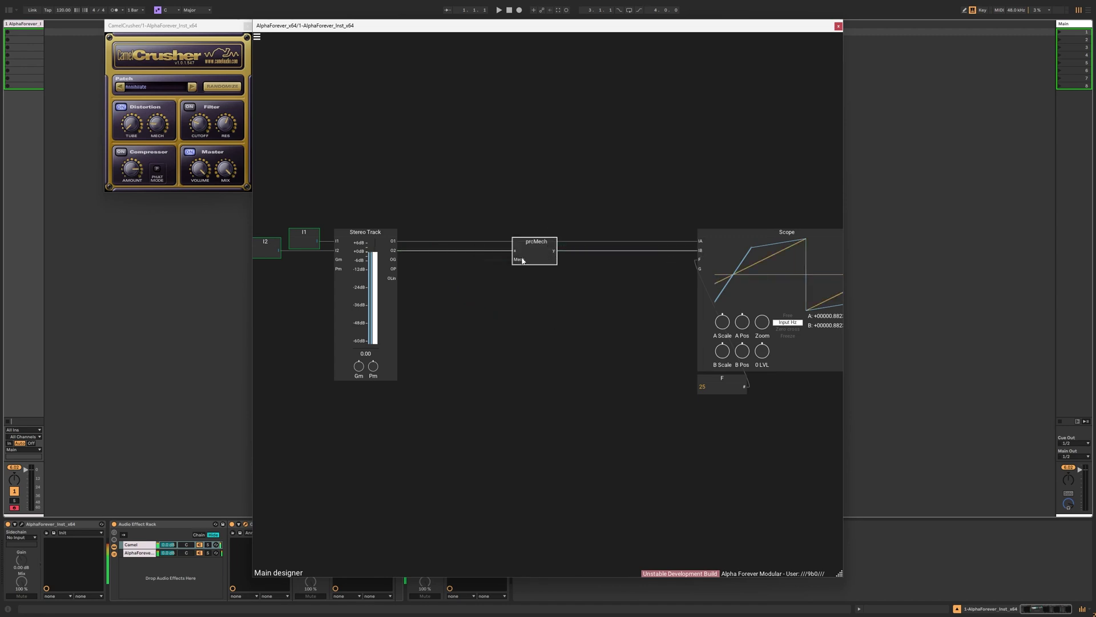
mouse_move(473, 265)
mouse_down()
mouse_move(472, 218)
mouse_move(469, 254)
mouse_move(509, 243)
mouse_up()
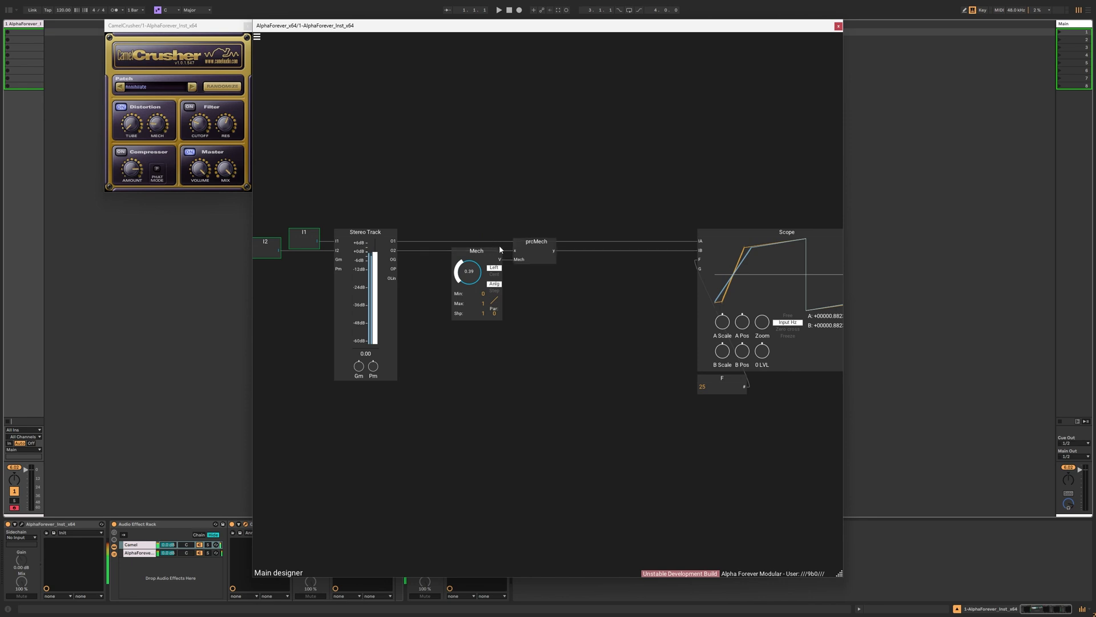
Disconnect prcMech from Stereo Track and Scope, and move it with its Mech knob above the signal path.
right_click(531, 252)
click(598, 255)
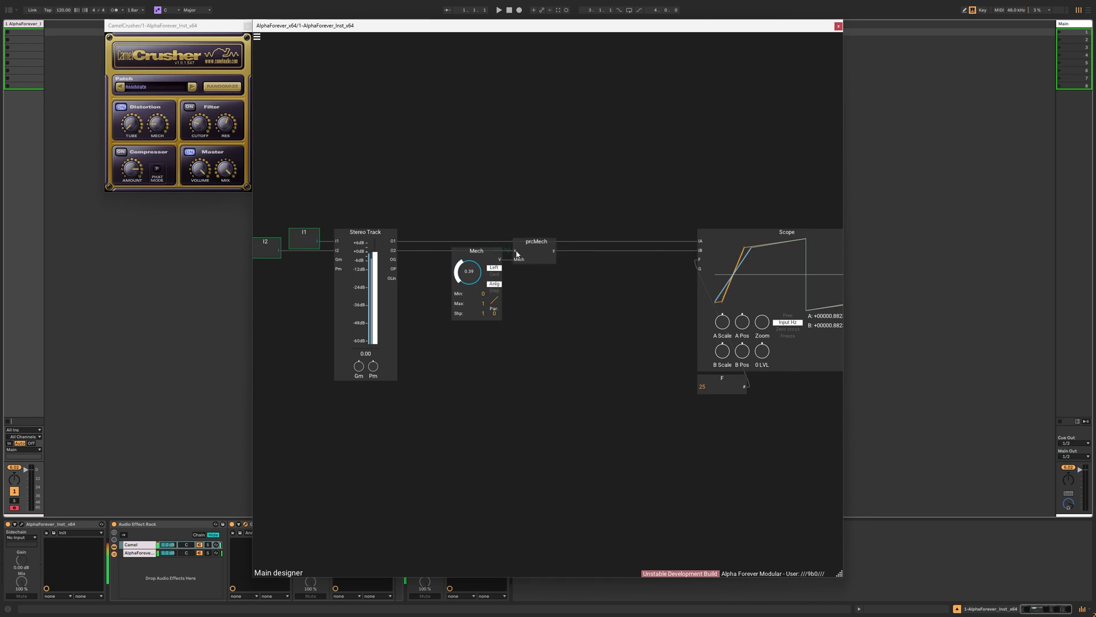
right_click(553, 251)
drag(434, 331, 610, 205)
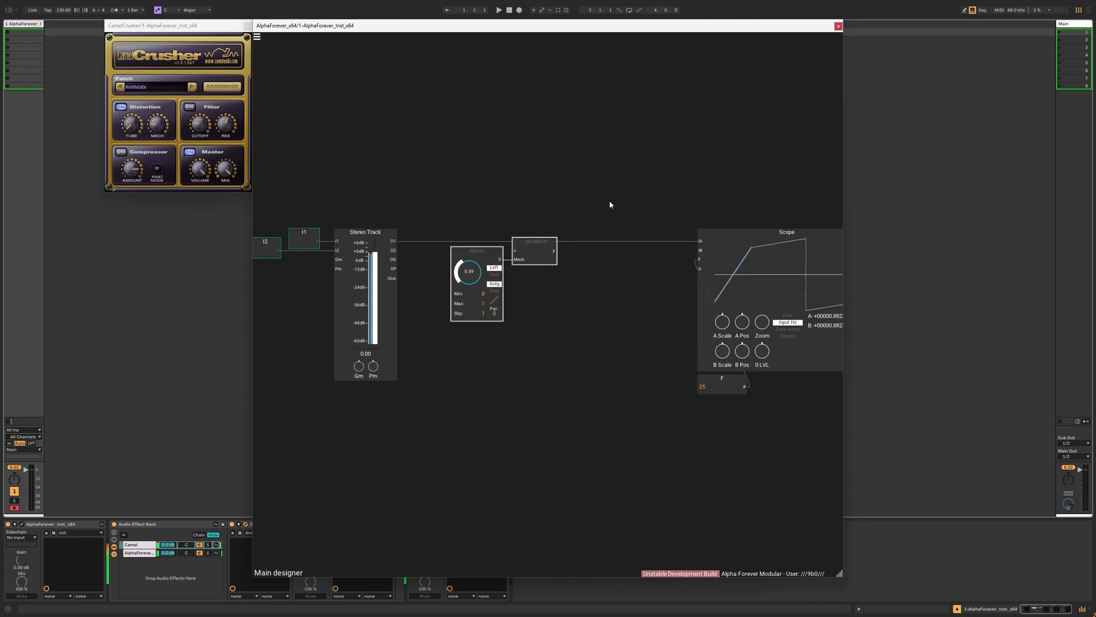
drag(542, 241, 566, 106)
Copy the distortion modules from inside prcMech and paste them between Stereo Track and Scope in the main designer.
click(583, 132)
double_click(569, 124)
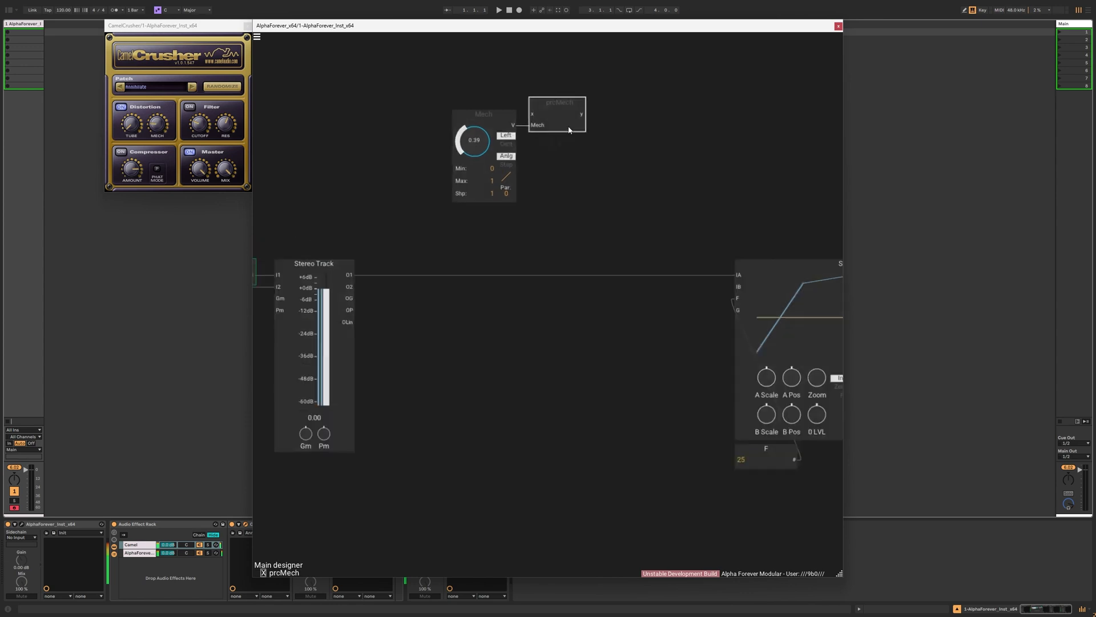
drag(414, 216, 755, 447)
double_click(472, 210)
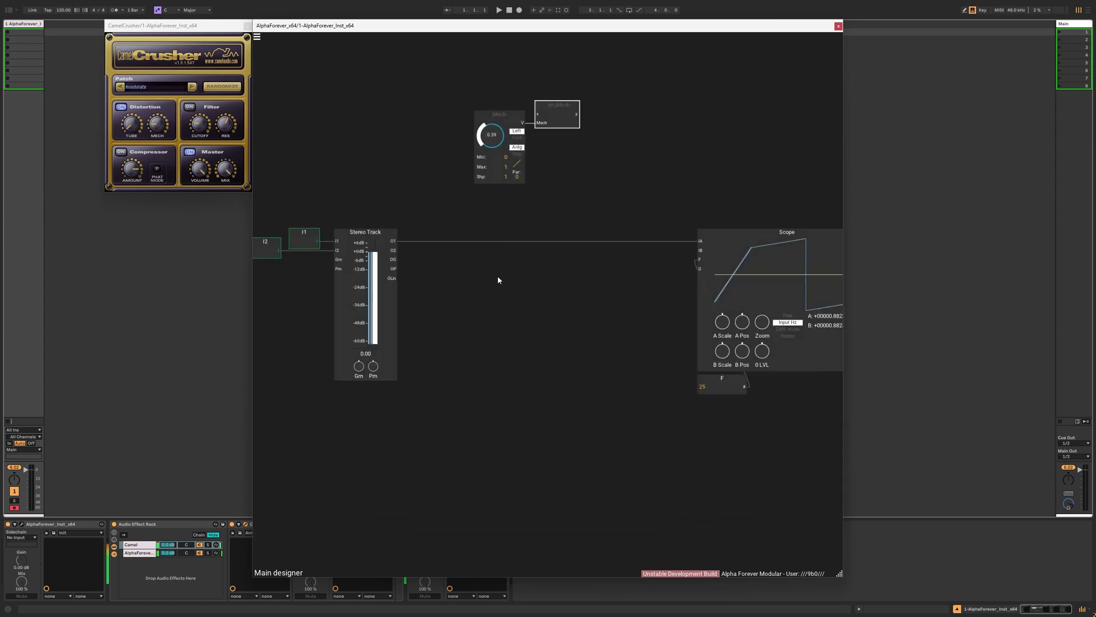
key(ctrl+v)
drag(525, 264, 486, 236)
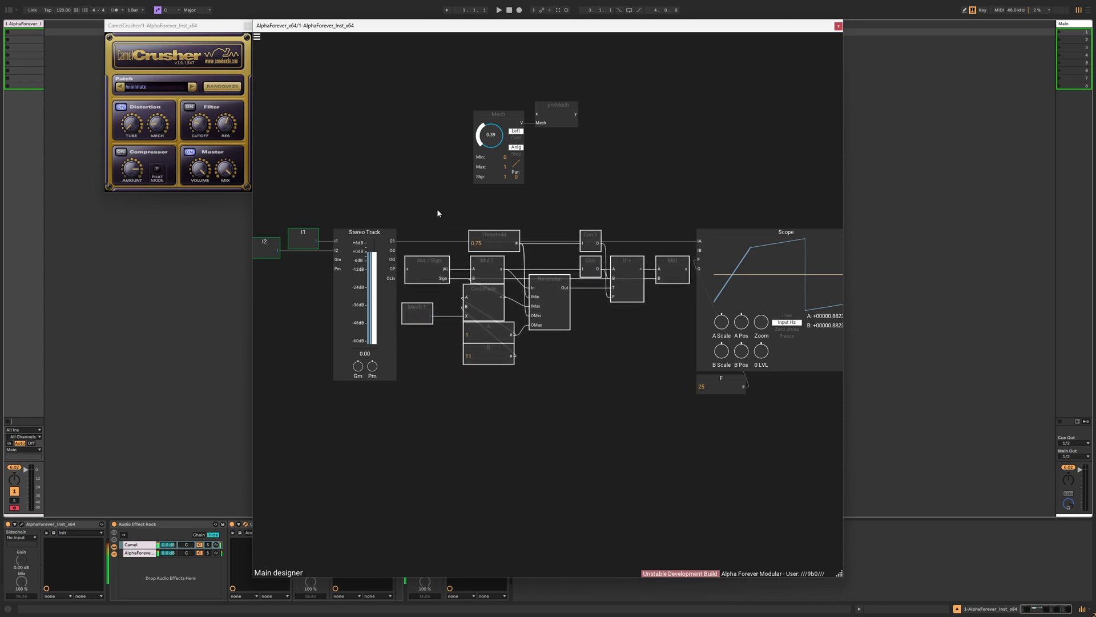
Wire Stereo Track O2 to Abs / Sign and Mul to Scope IB, and delete the pasted Mech input module.
click(437, 208)
drag(392, 250, 408, 269)
click(422, 309)
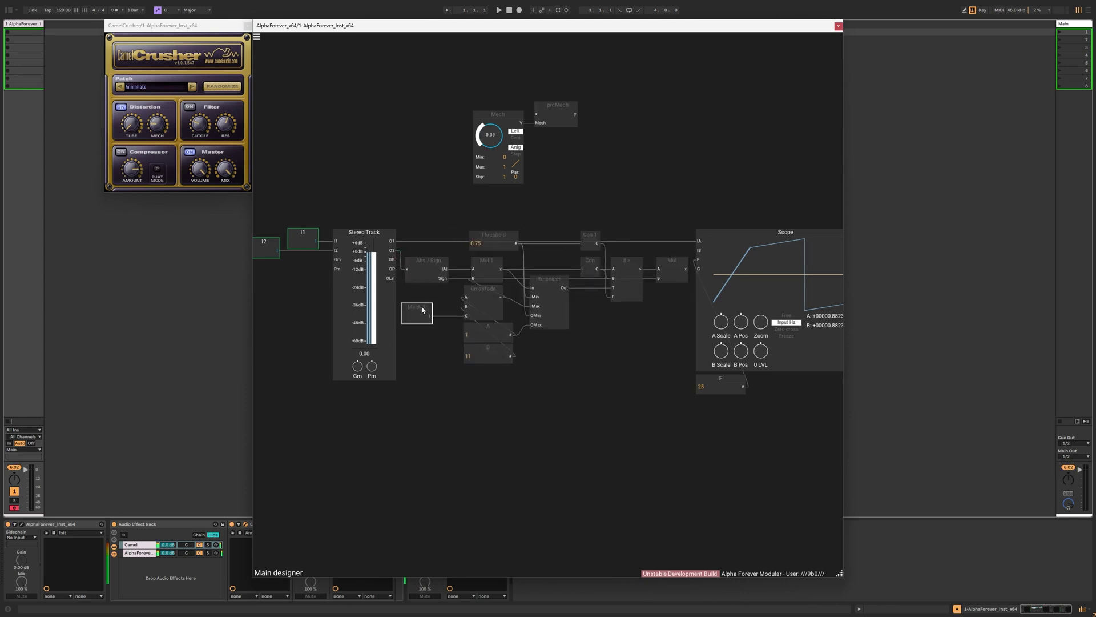
key(Delete)
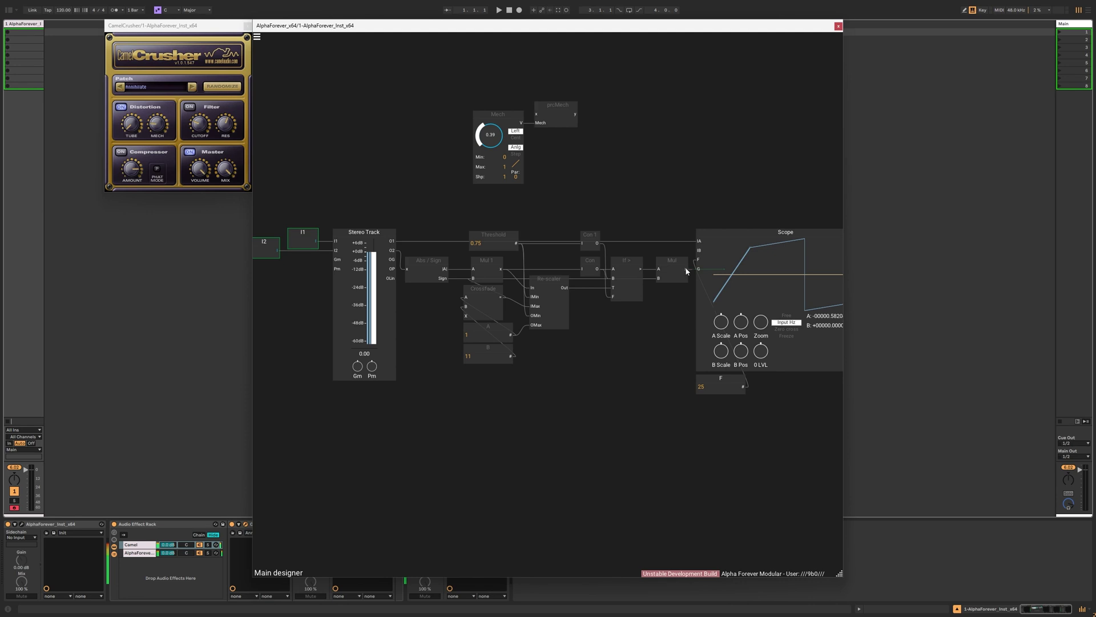
drag(687, 271, 687, 269)
Move the pasted distortion modules up together to line up with the Stereo Track and Scope connections.
drag(543, 211, 602, 219)
drag(306, 213, 498, 413)
drag(451, 227, 762, 402)
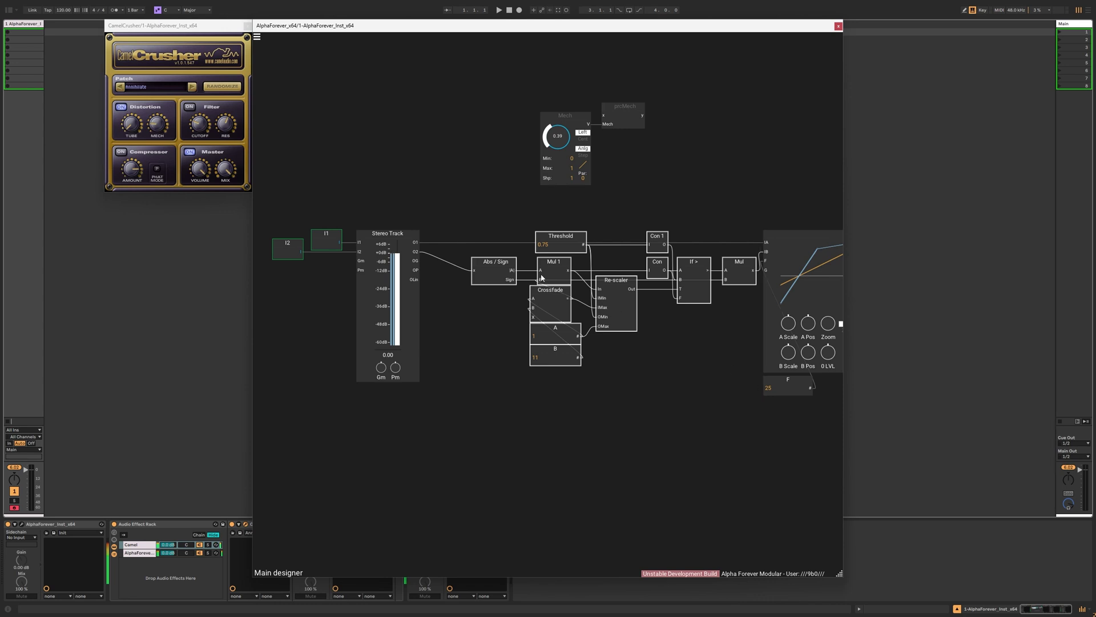
drag(476, 273, 458, 255)
click(629, 361)
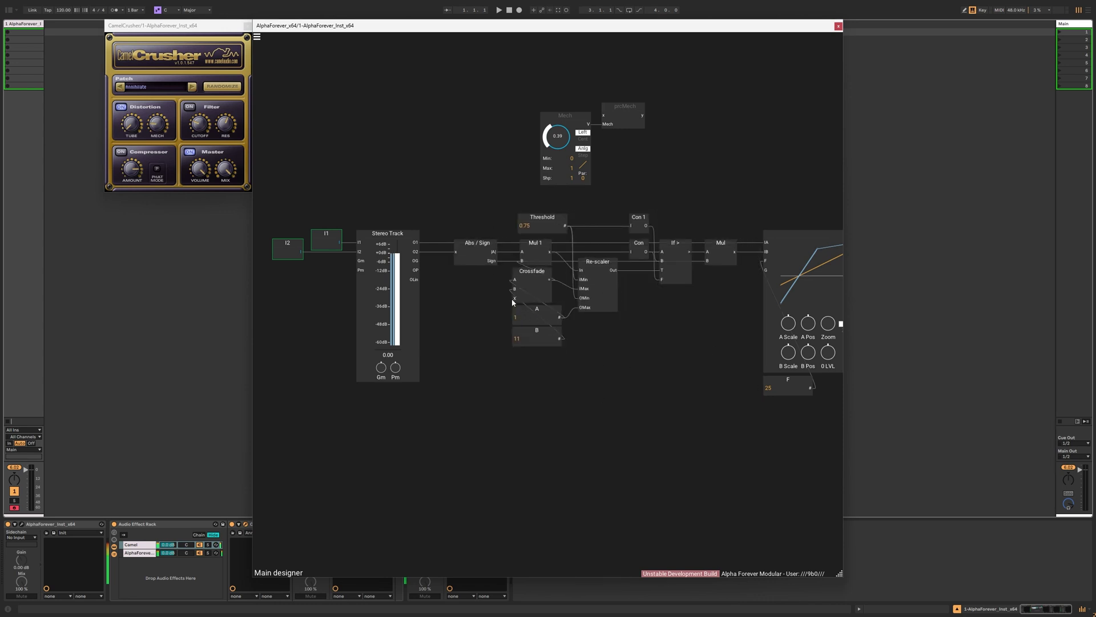
Add a knob to the Crossfade's X input and name it Tube.
double_click(515, 299)
double_click(494, 291)
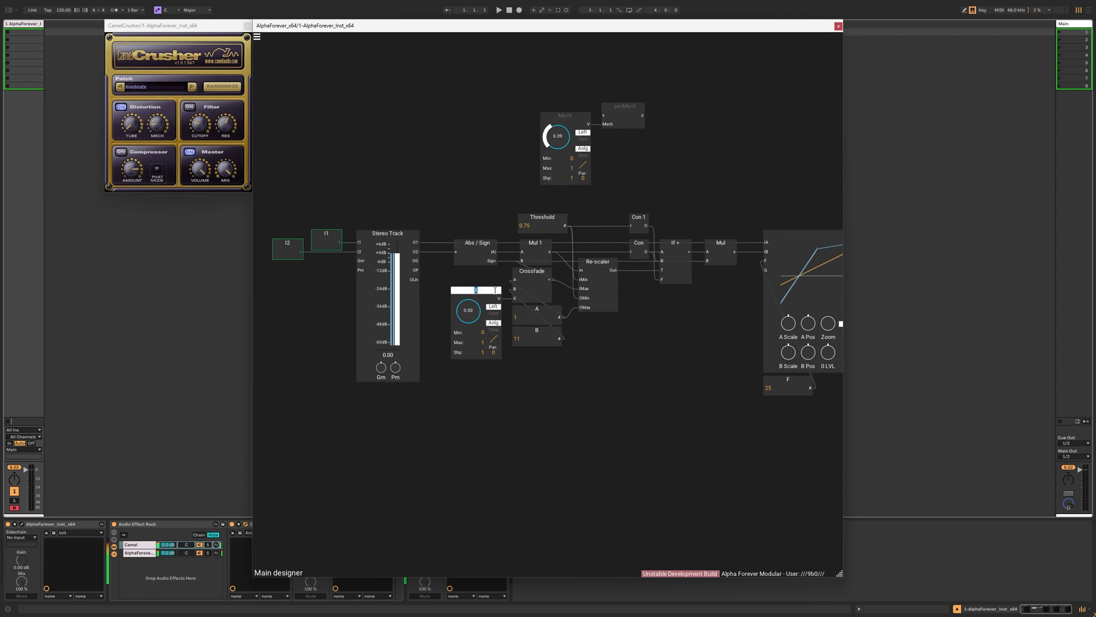
text(Tube)
key(Return)
Turn CamelCrusher's Mech down, raise its Tube, and adjust the patch's Tube knob to match the curve on the scope.
scroll(542, 434, down, 2)
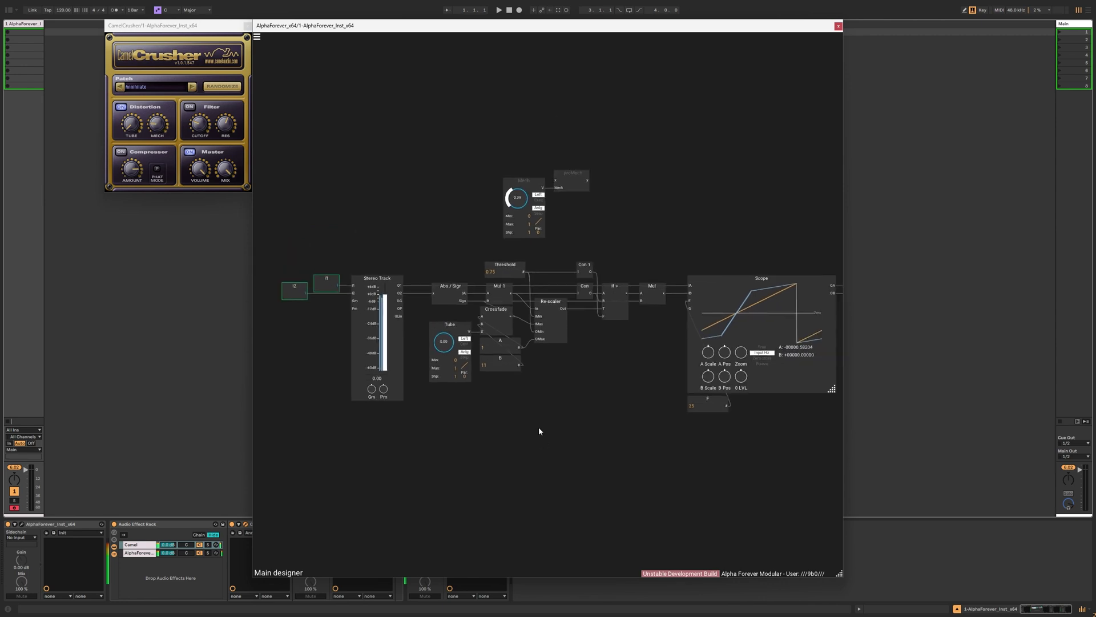
drag(446, 296, 449, 341)
drag(160, 122, 163, 160)
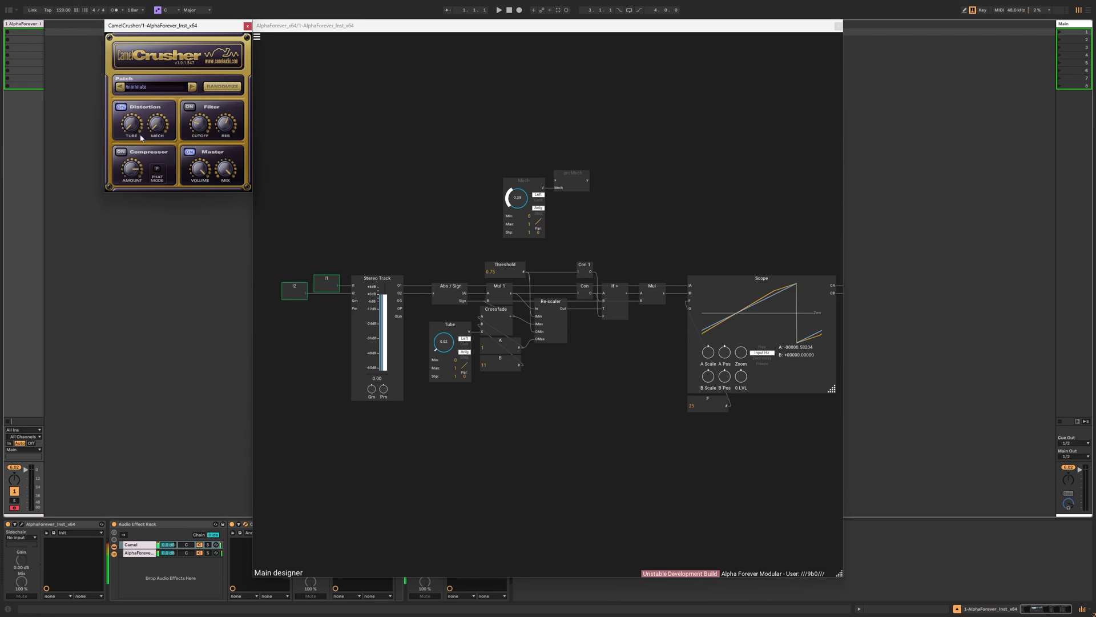
drag(133, 125, 132, 107)
drag(128, 132, 133, 100)
drag(444, 344, 443, 325)
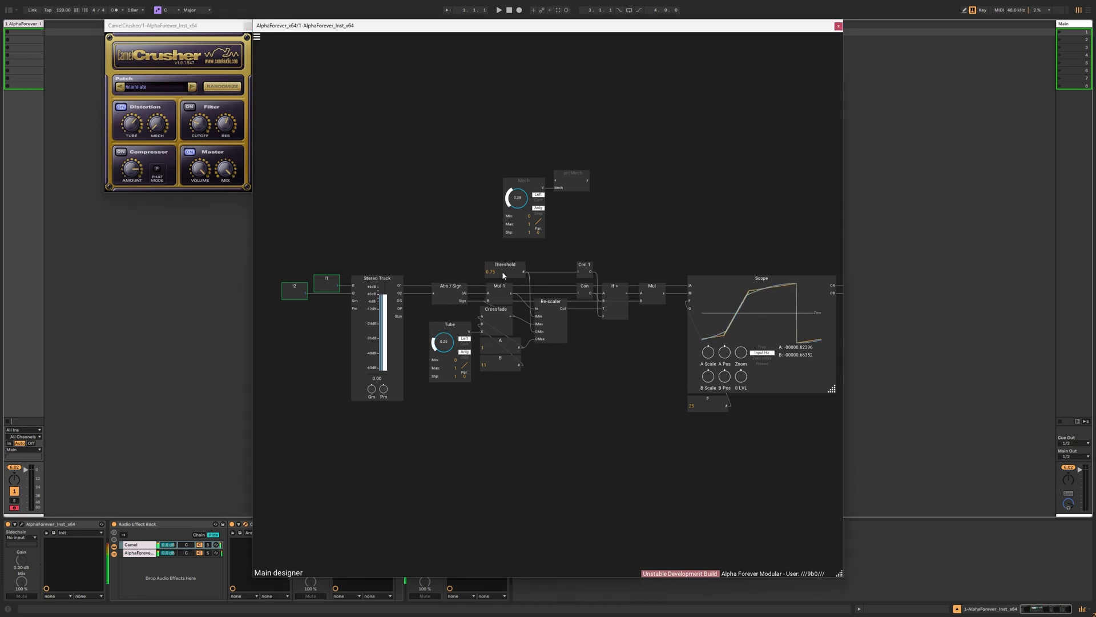
Set the Threshold constant to 0.6.
drag(503, 276, 505, 281)
text(0)
key(Return)
Compare the patch with CamelCrusher on the scope, adjusting CamelCrusher's Tube and setting the patch's Tube knob to 1.00.
mouse_move(448, 339)
mouse_down()
mouse_move(458, 358)
mouse_move(459, 345)
mouse_up()
click(133, 125)
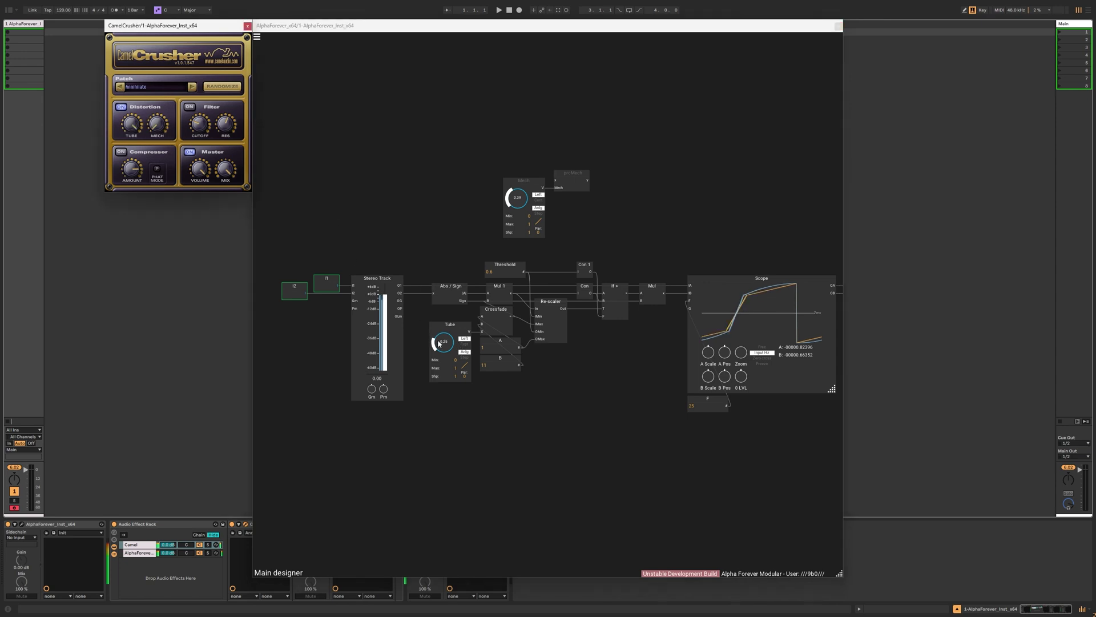
drag(439, 343, 449, 292)
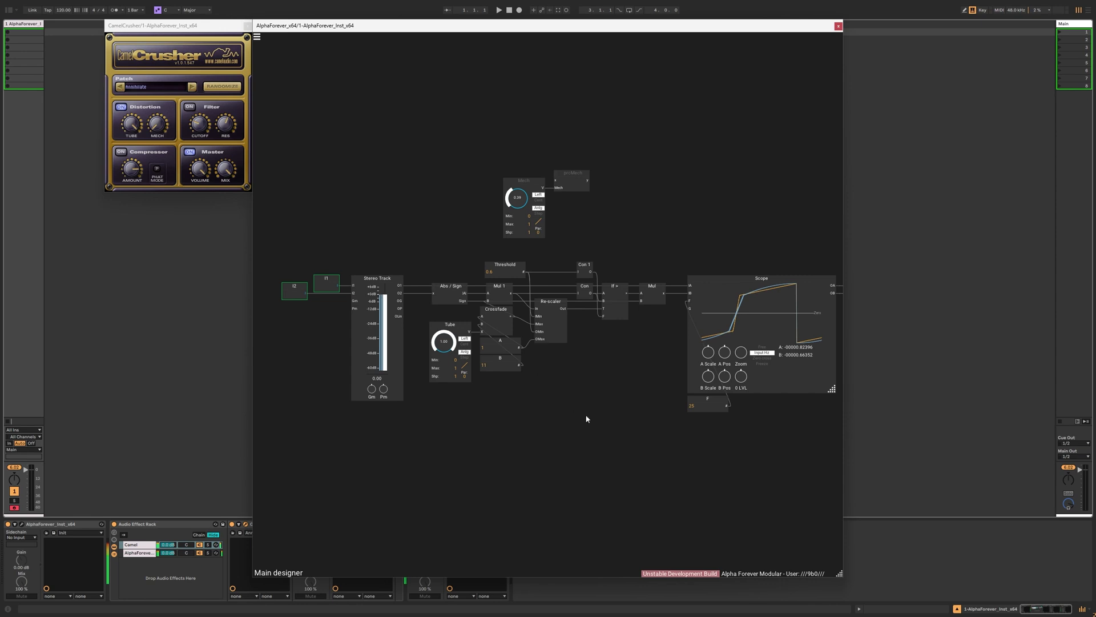
Set constant B to 5 to match CamelCrusher's slope at full Tube.
scroll(587, 419, up, 2)
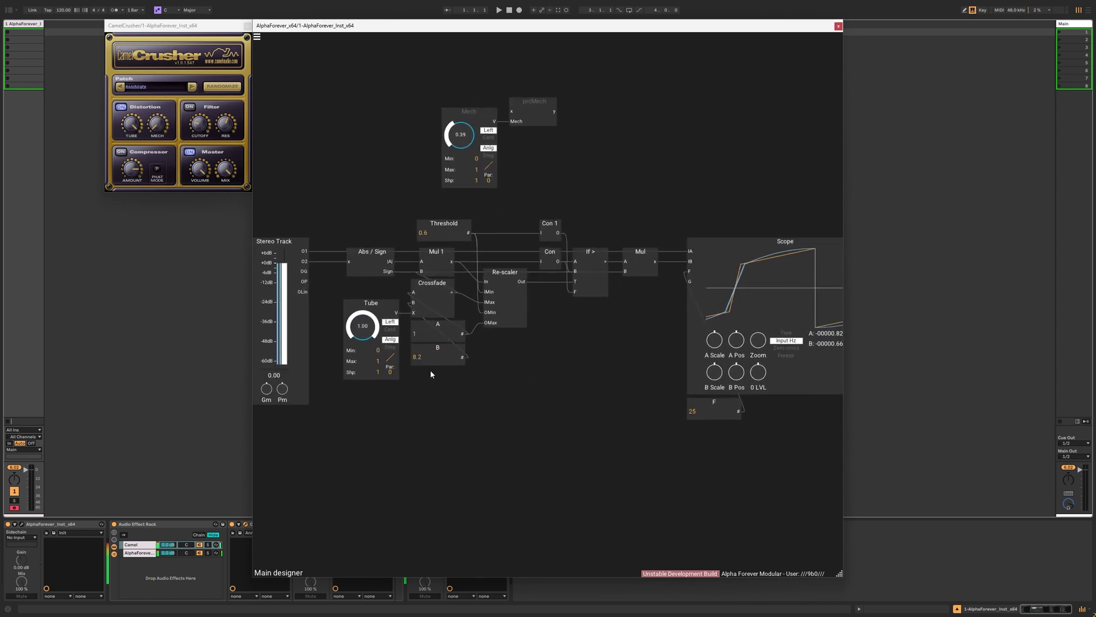
drag(431, 372, 429, 387)
double_click(426, 357)
text(5)
key(Return)
Compare both curves on the scope with the patch's Tube knob at 0.50, adjusting CamelCrusher's Tube to match.
scroll(474, 395, down, 2)
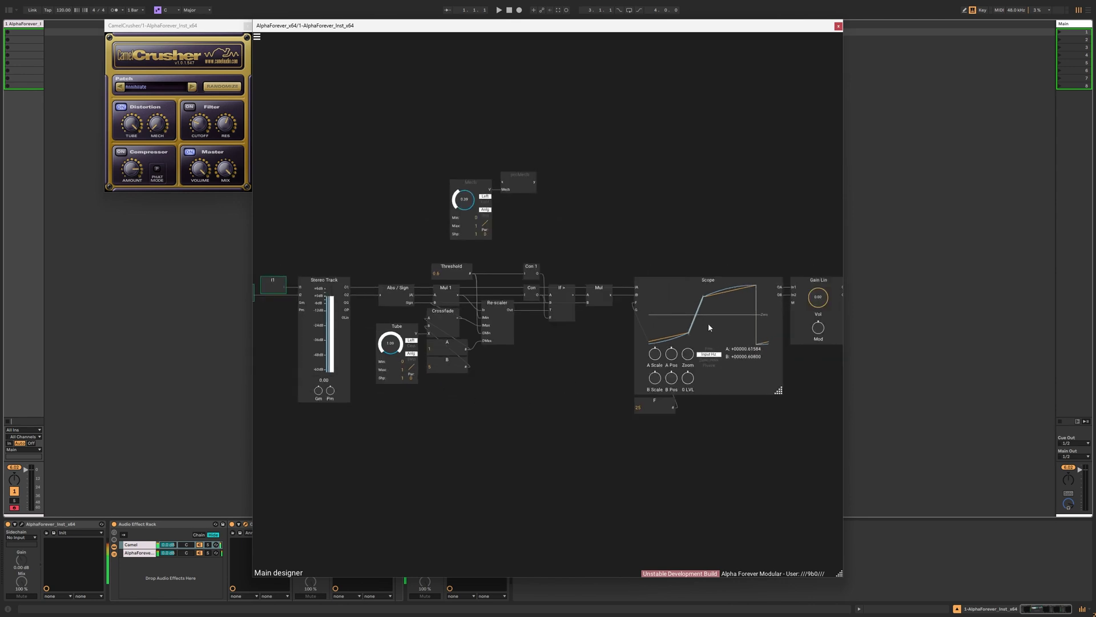
click(129, 170)
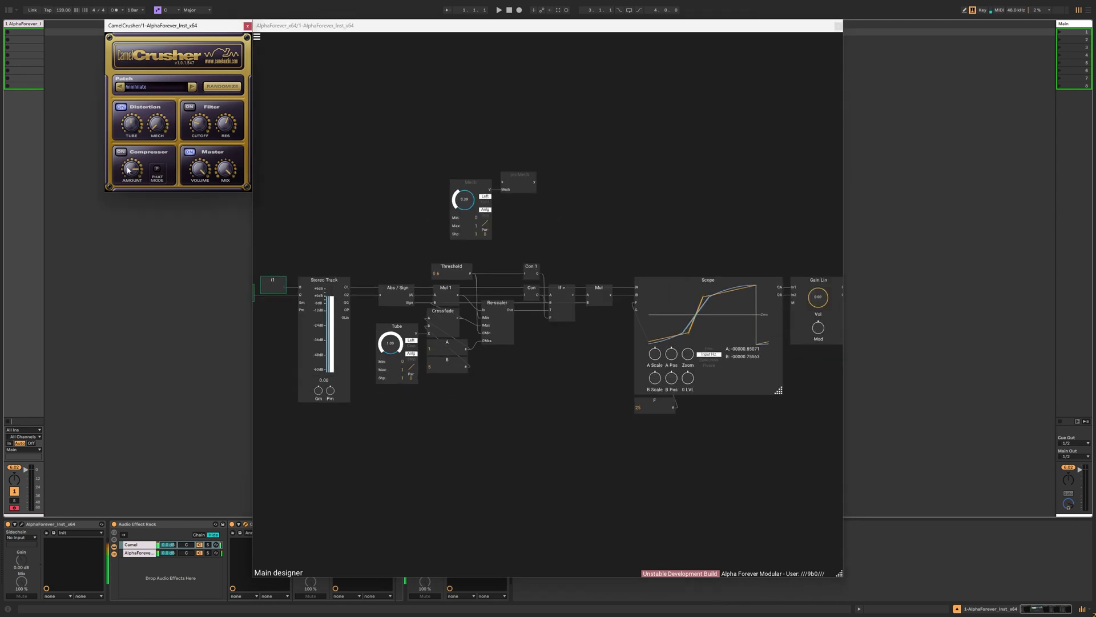
drag(390, 343, 386, 384)
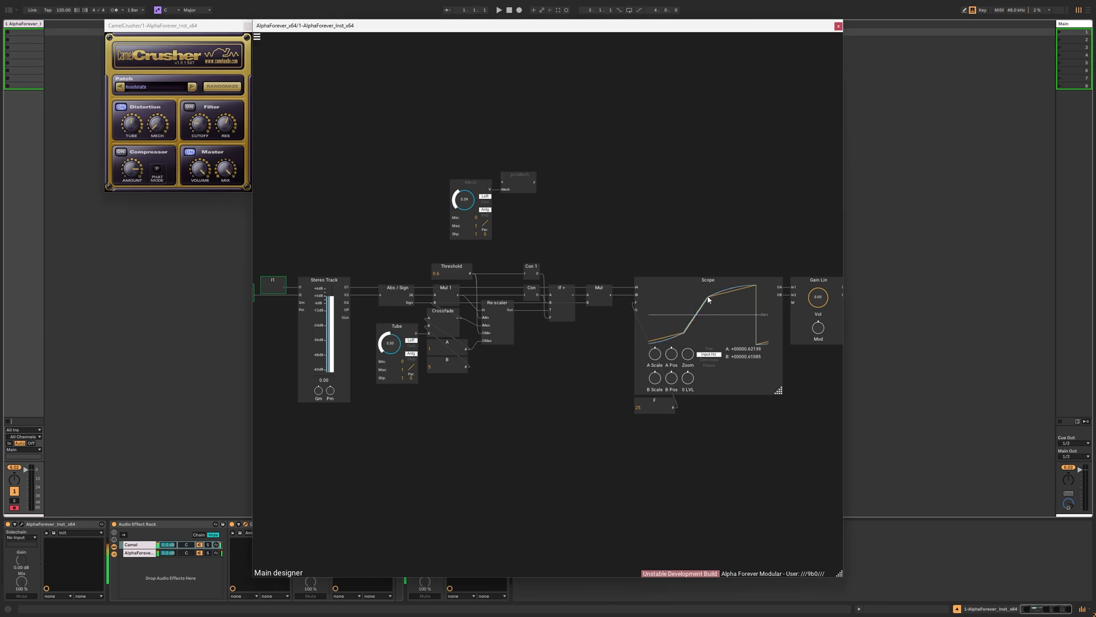
Move all modules from the inputs through the Re-scaler away from the Con modules to make room between them.
drag(364, 310, 457, 310)
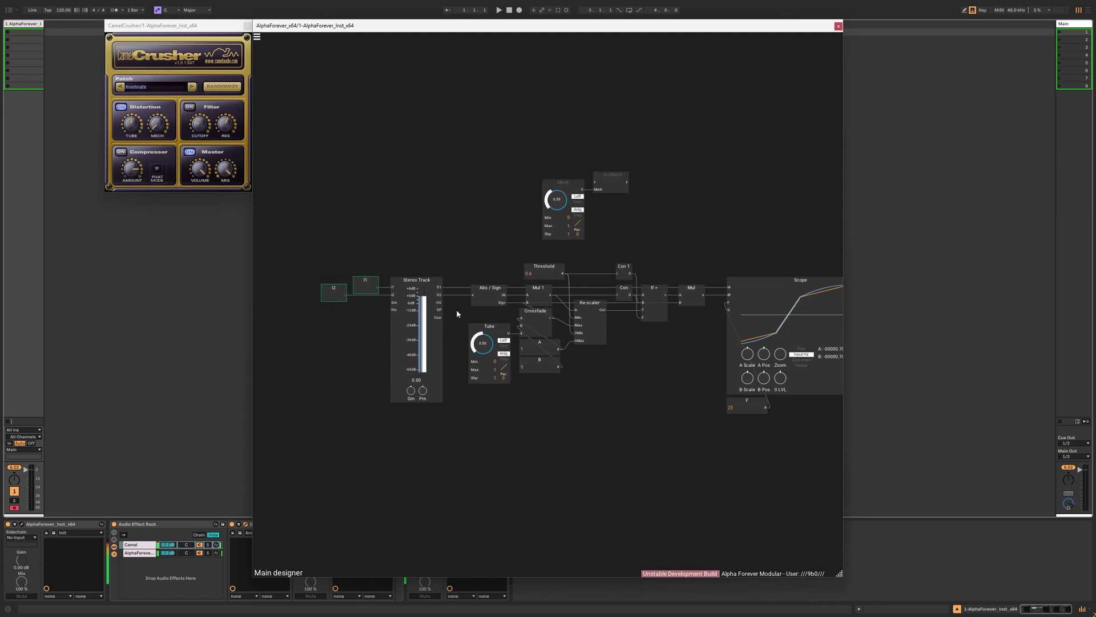
drag(295, 259, 611, 414)
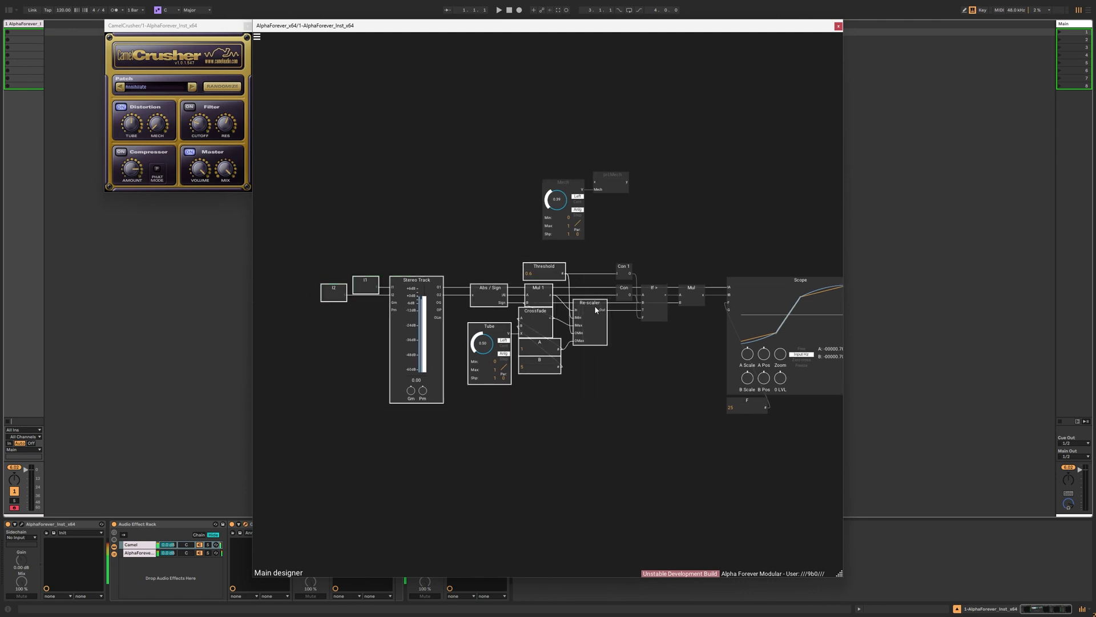
drag(596, 307, 515, 307)
click(575, 330)
scroll(582, 356, up, 4)
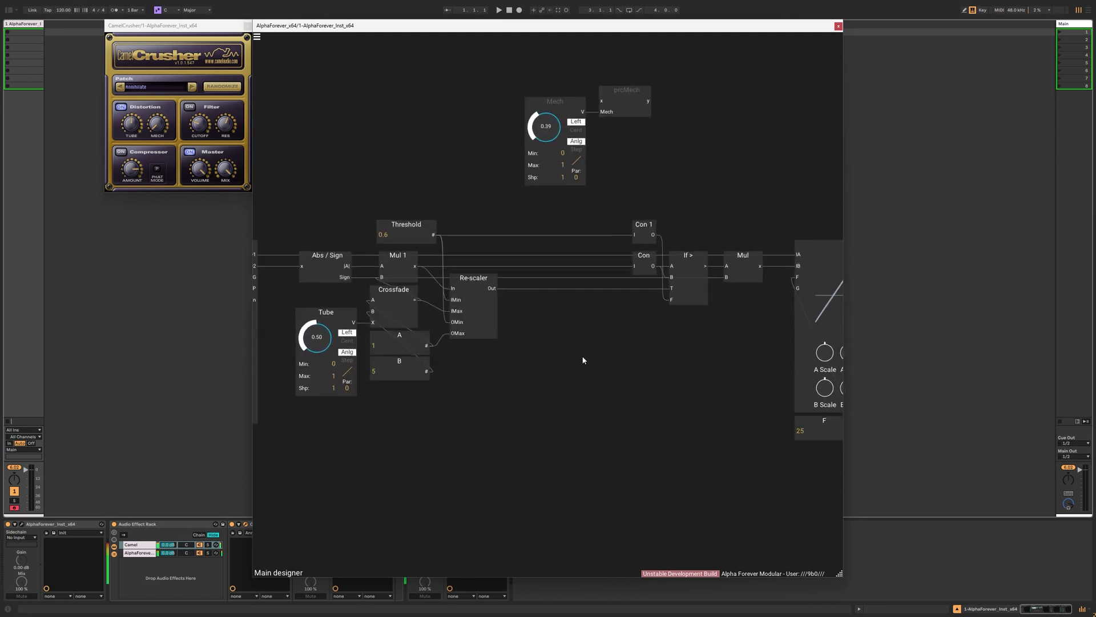
drag(583, 357, 511, 383)
double_click(393, 321)
text(cos)
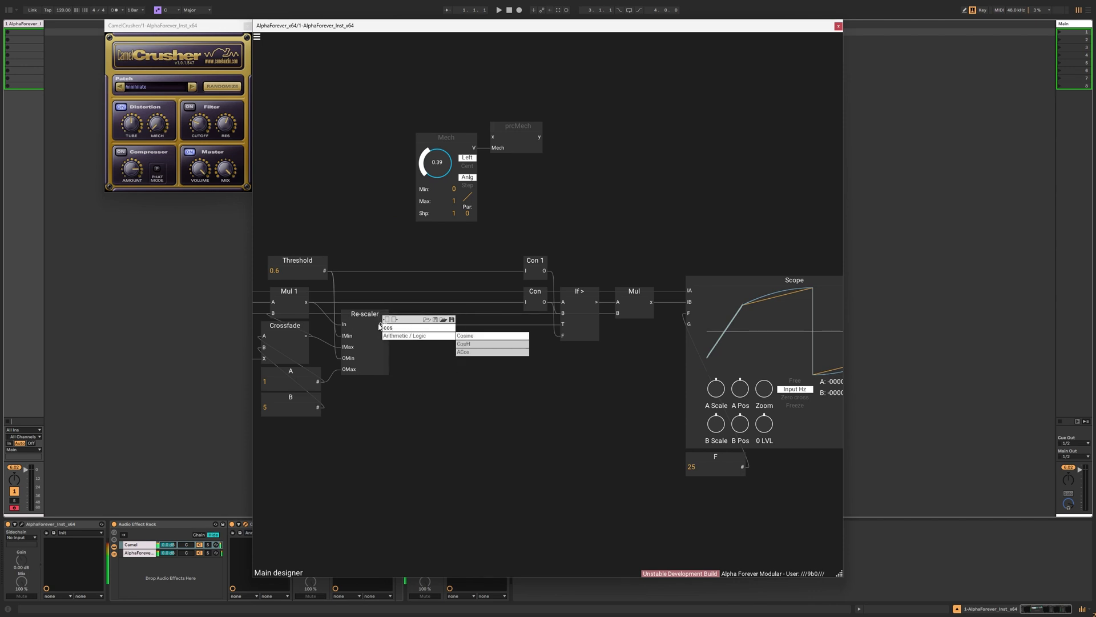
click(426, 279)
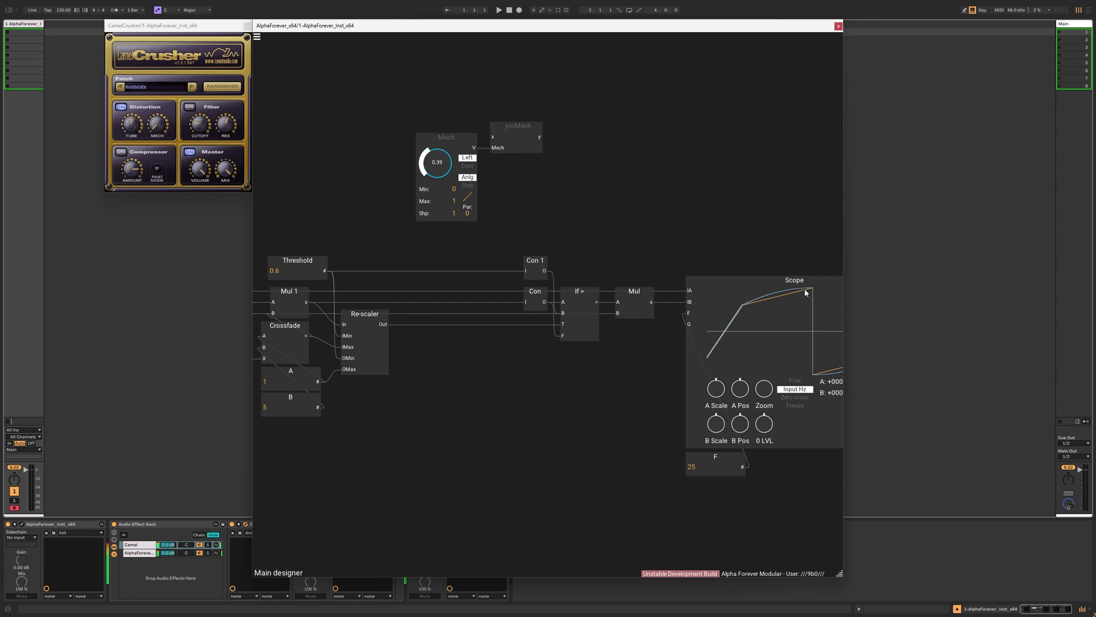
Insert a Cosine module on the connection between the Re-scaler's output and the If > module's T input.
click(389, 326)
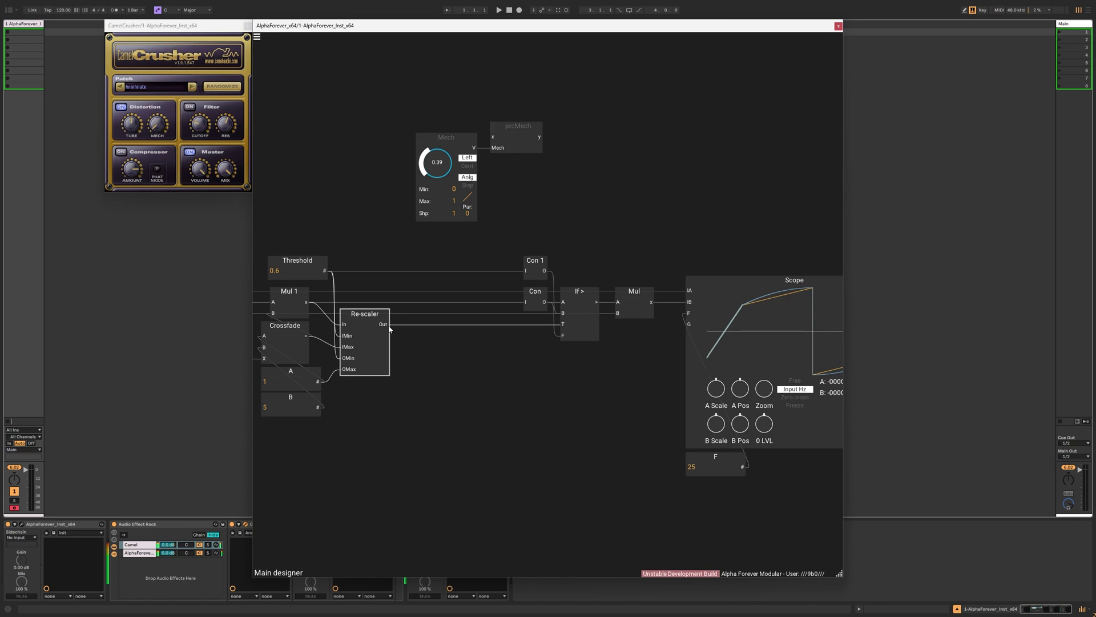
double_click(390, 329)
text(cos)
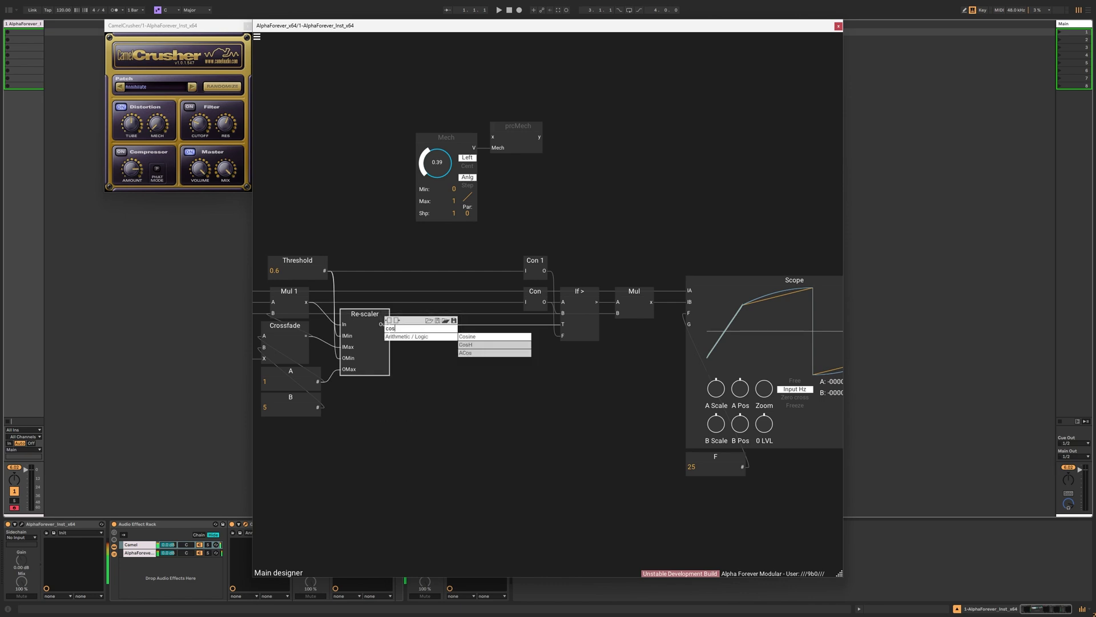
click(488, 337)
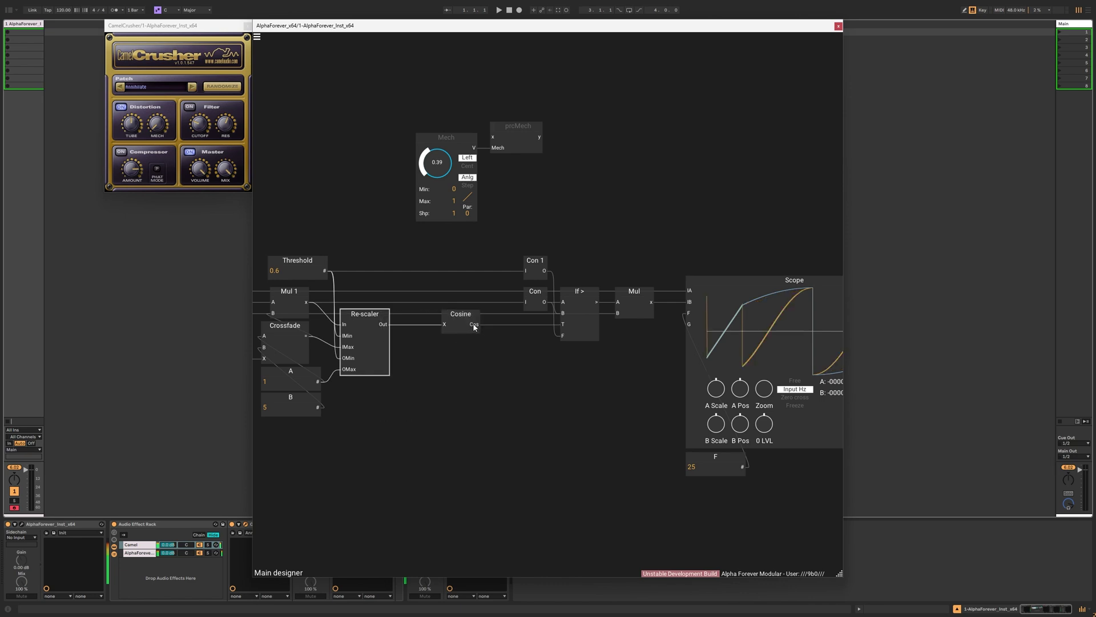
Move the Cosine module beside the If > module, and shift the Threshold, Mul 1, Crossfade, A, B and Re-scaler modules up to it.
drag(464, 320, 552, 247)
key(r)
drag(444, 324, 581, 327)
scroll(551, 314, down, 3)
scroll(565, 365, down, 2)
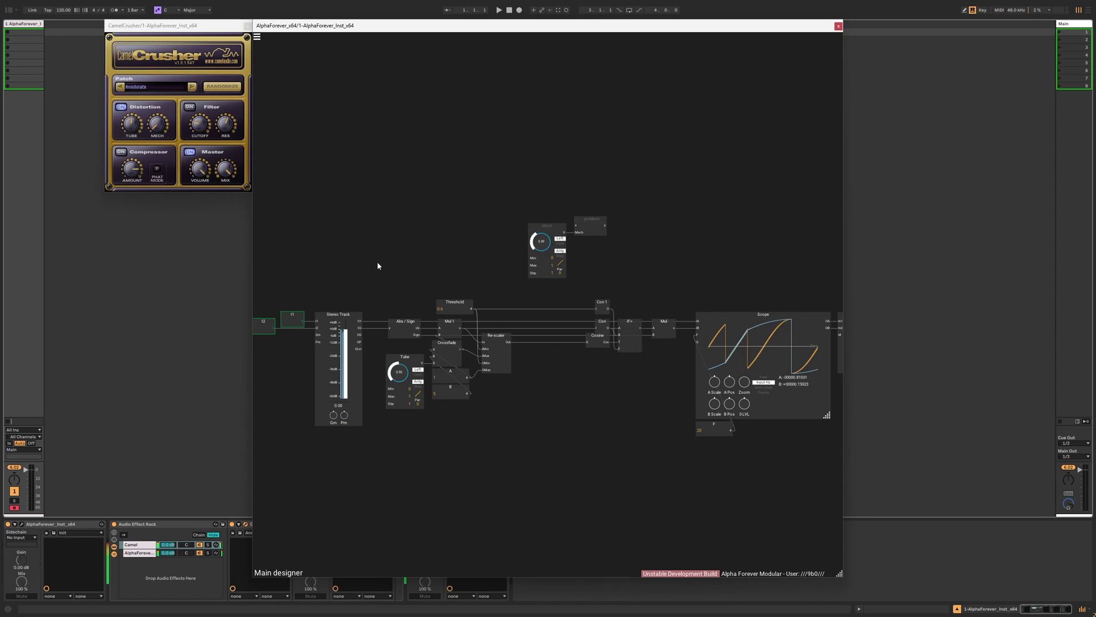
drag(420, 286, 582, 421)
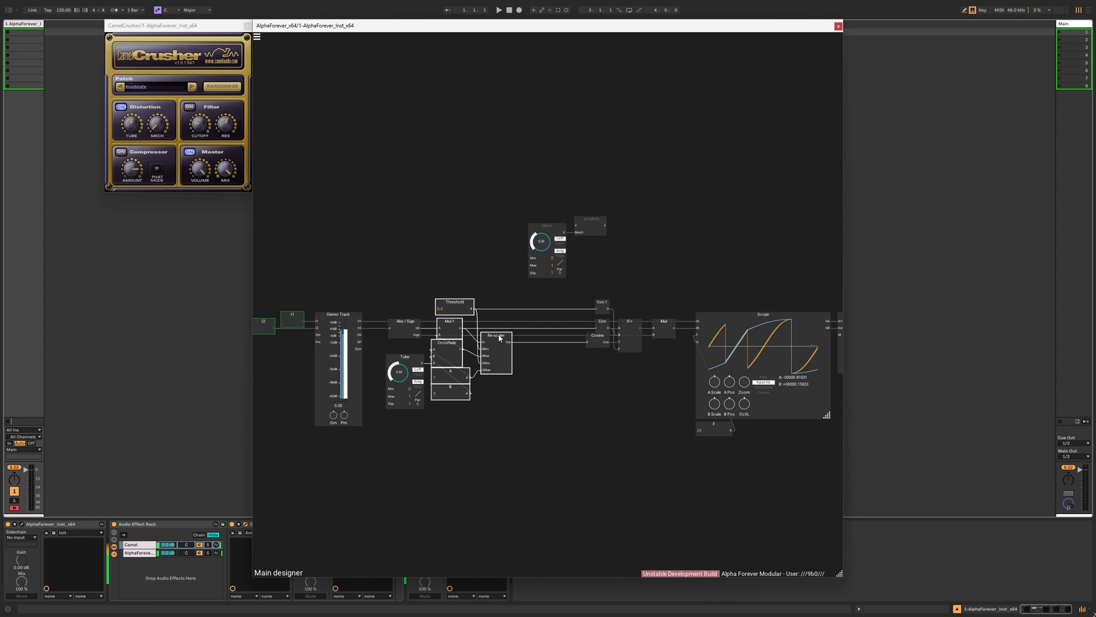
drag(440, 346, 508, 347)
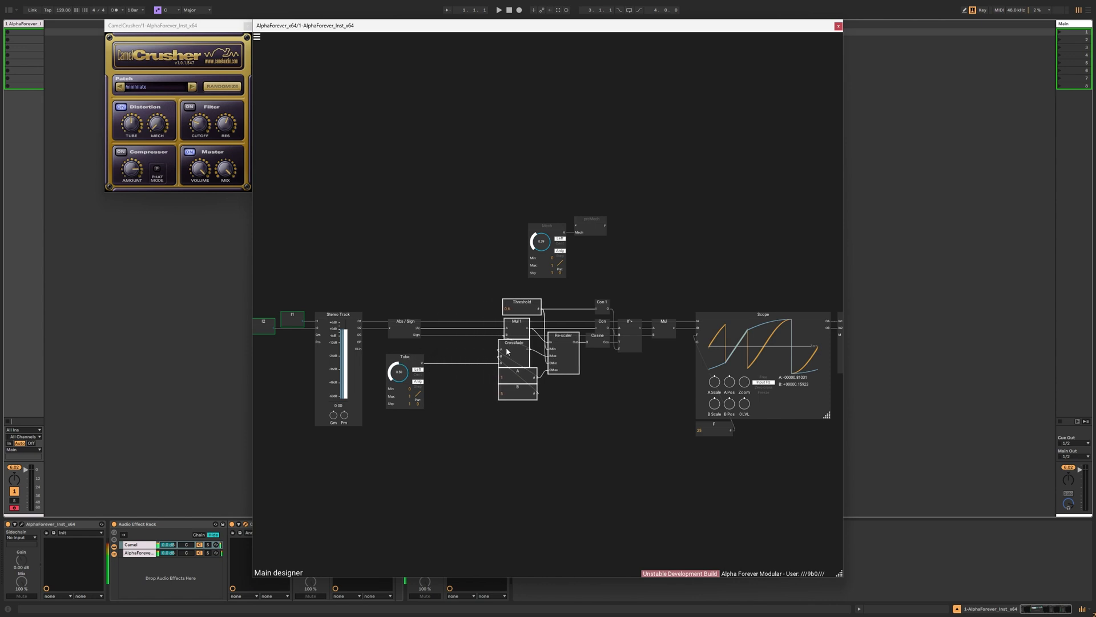
click(607, 382)
scroll(652, 412, up, 2)
scroll(653, 411, up, 2)
drag(657, 388, 612, 418)
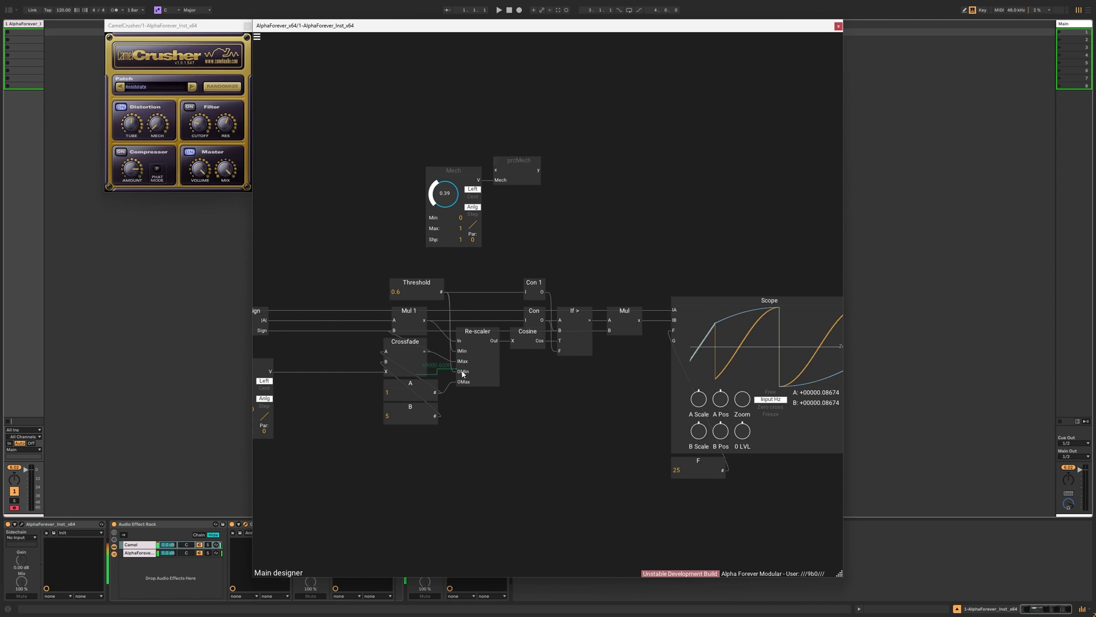
Add an ACos module below constant B and feed its X input from Threshold's output.
mouse_move(461, 372)
drag(431, 463, 462, 458)
right_click(413, 450)
text(cos)
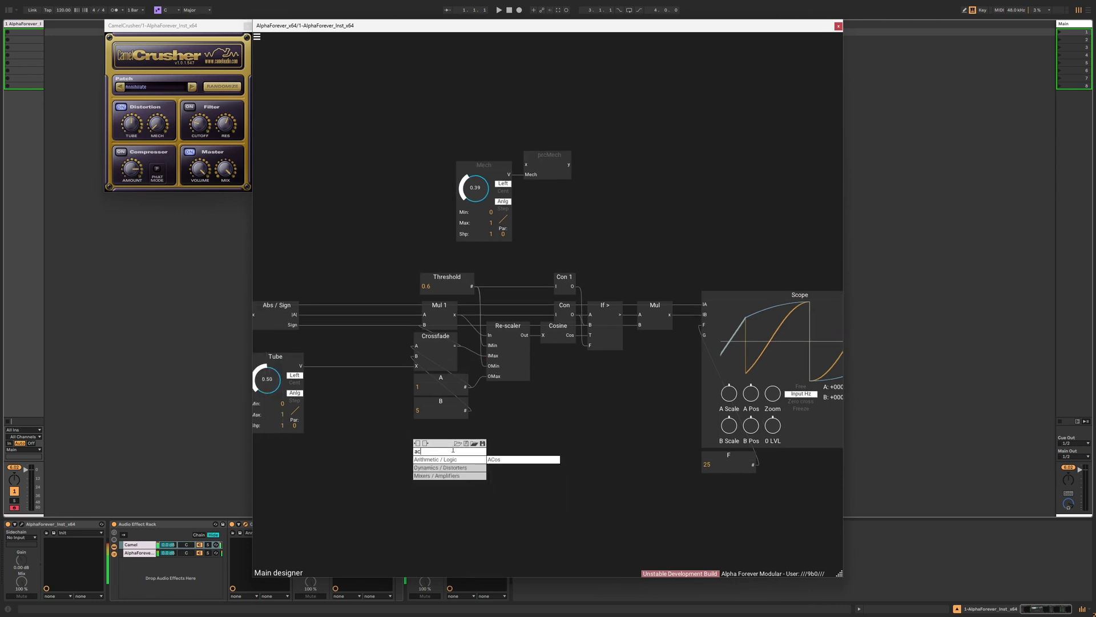
click(507, 459)
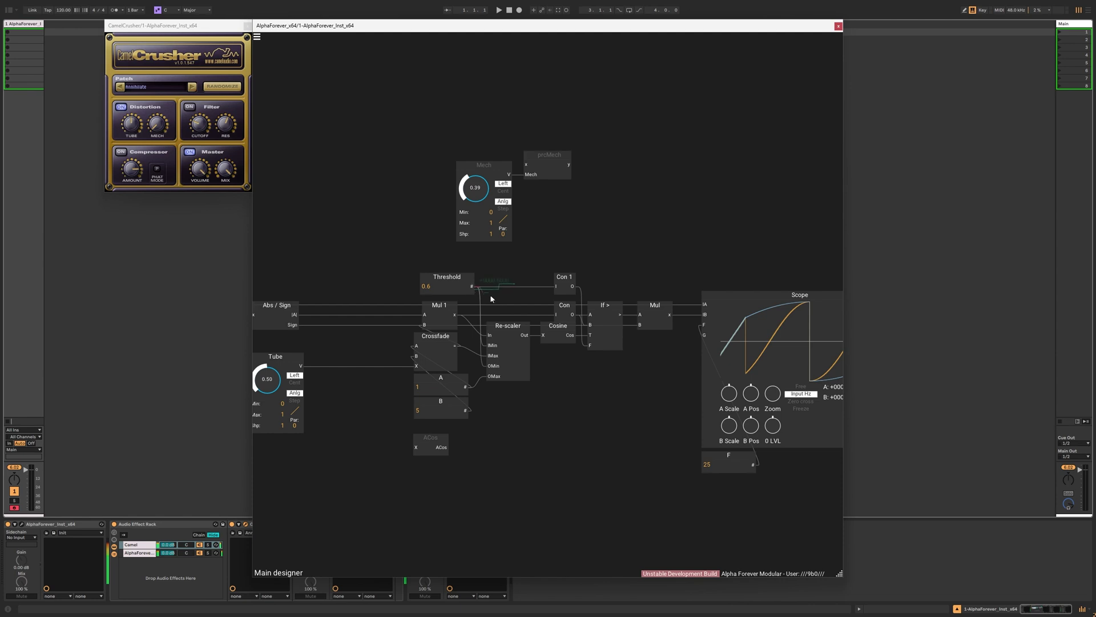
drag(491, 296, 427, 428)
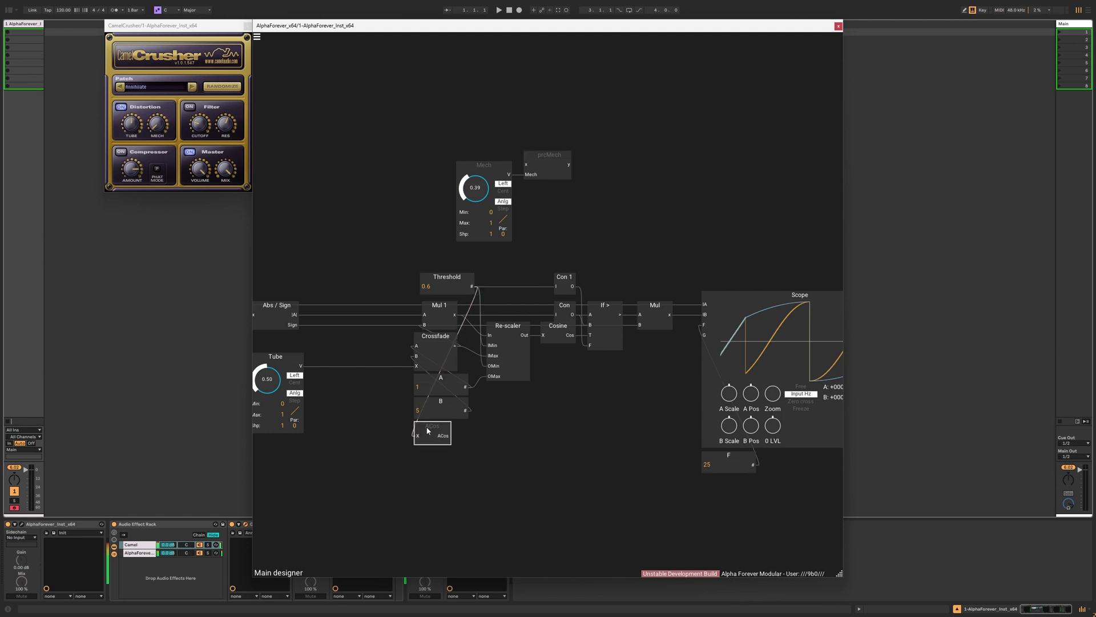
Left-align the ACos module with constant A and connect its output to the Re-scaler's OMin input.
shift+click(432, 382)
key(l)
click(516, 429)
drag(449, 435, 494, 370)
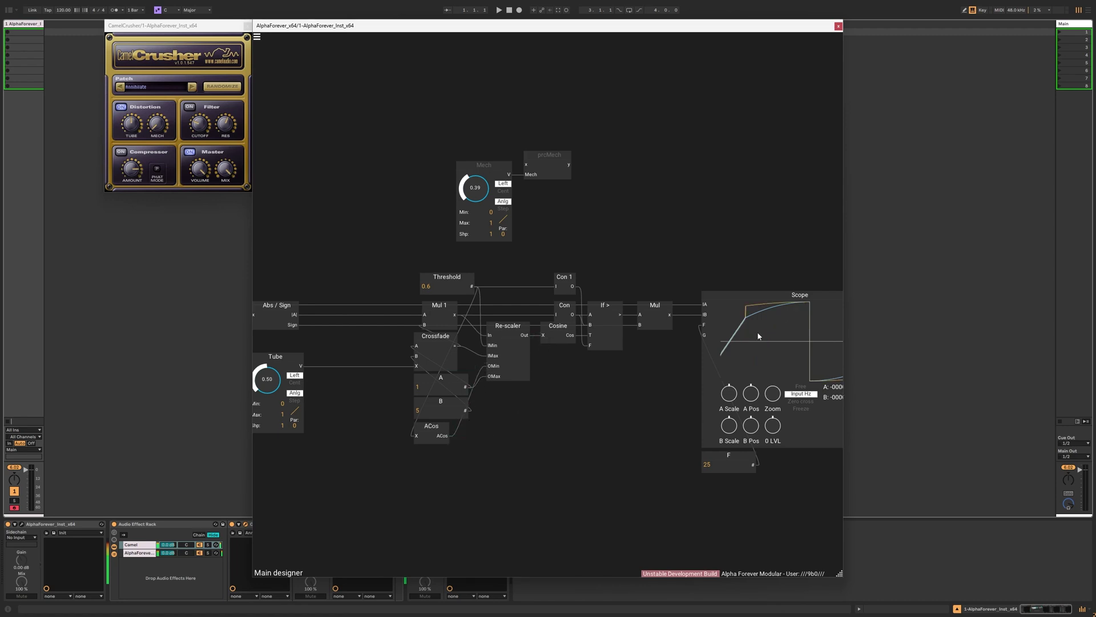
Insert a Div module on the connection from ACos to the Re-scaler and place it beside ACos.
click(561, 336)
right_click(442, 436)
text(div)
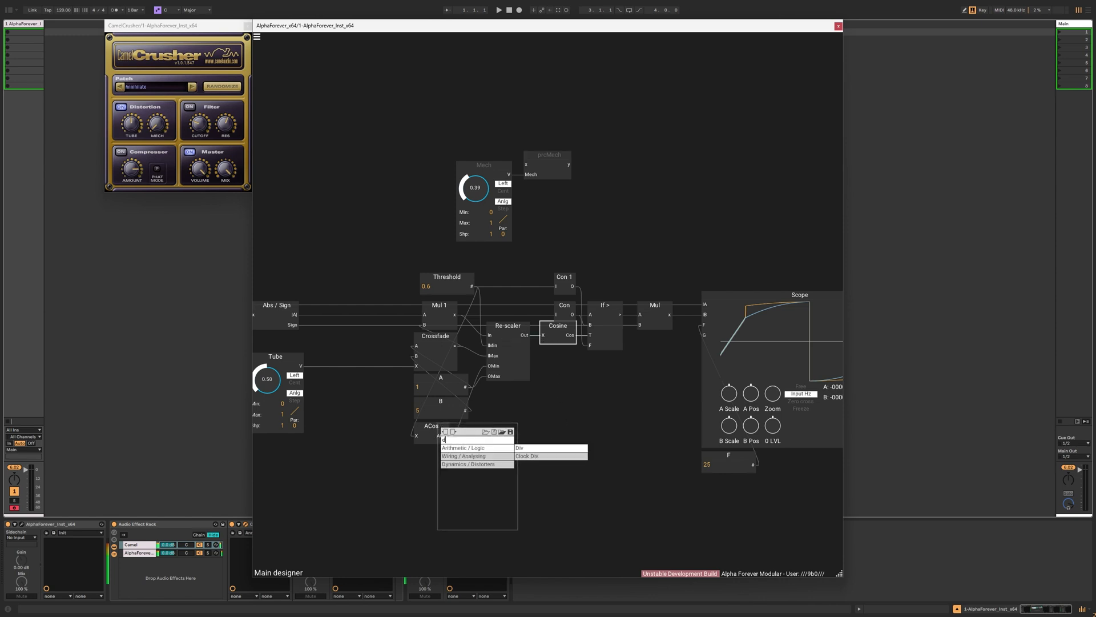
click(537, 450)
drag(505, 436, 463, 438)
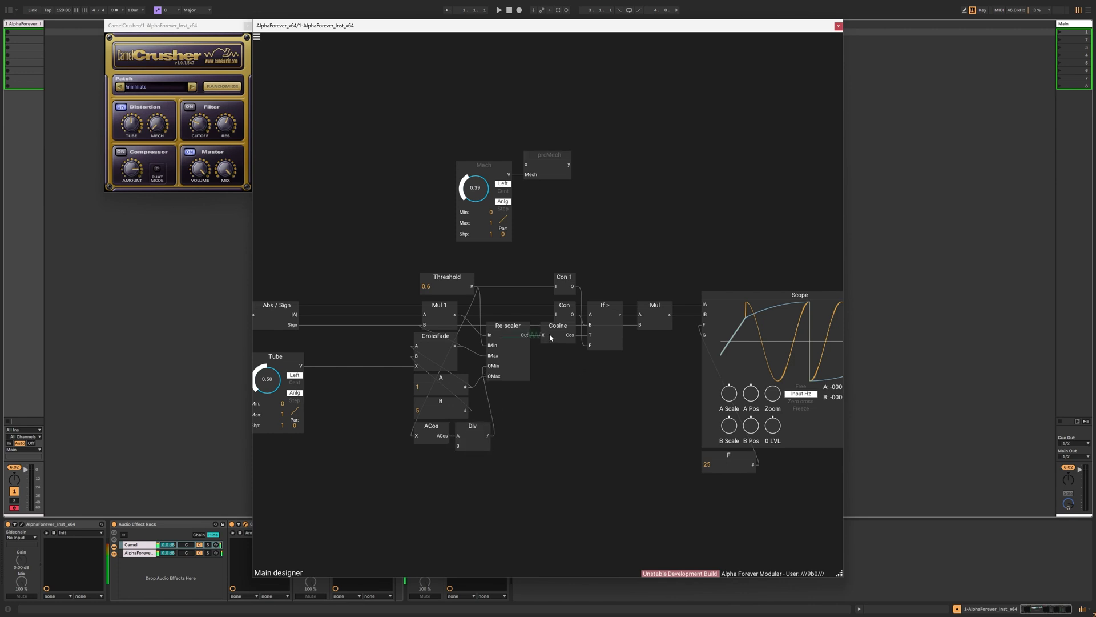
Add a constant to the Div module's B input, place it below ACos and set it to 6.28.
mouse_move(550, 337)
double_click(457, 447)
drag(411, 445, 433, 433)
double_click(417, 460)
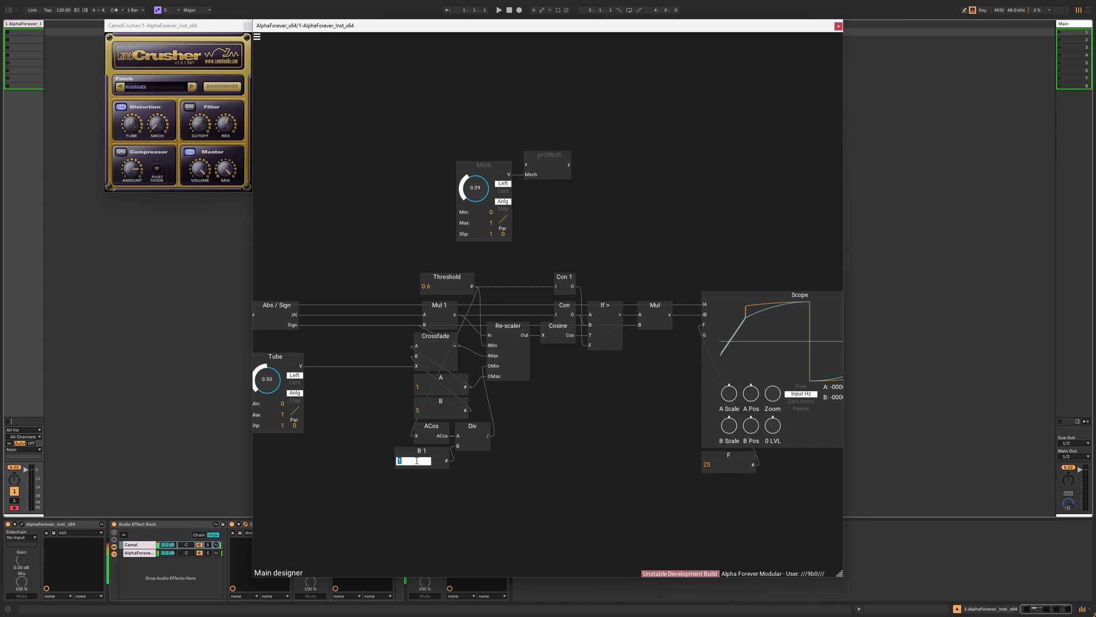
key(Return)
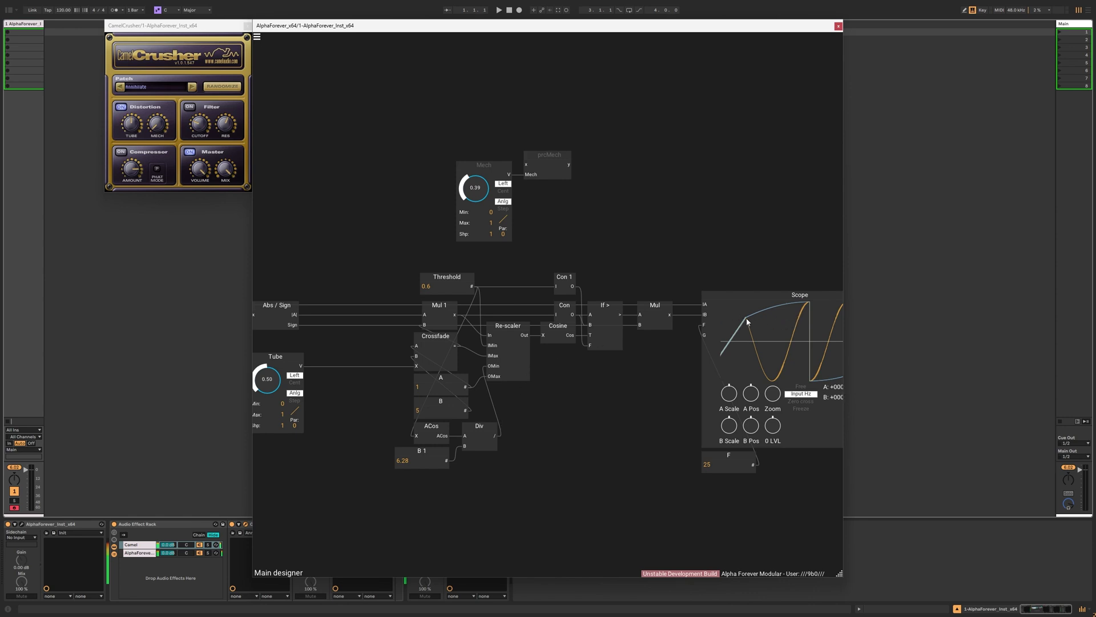
Insert a 1-X module between the Div output and the Re-scaler's OMin input, and move it closer to Div.
right_click(496, 438)
text(1)
click(578, 448)
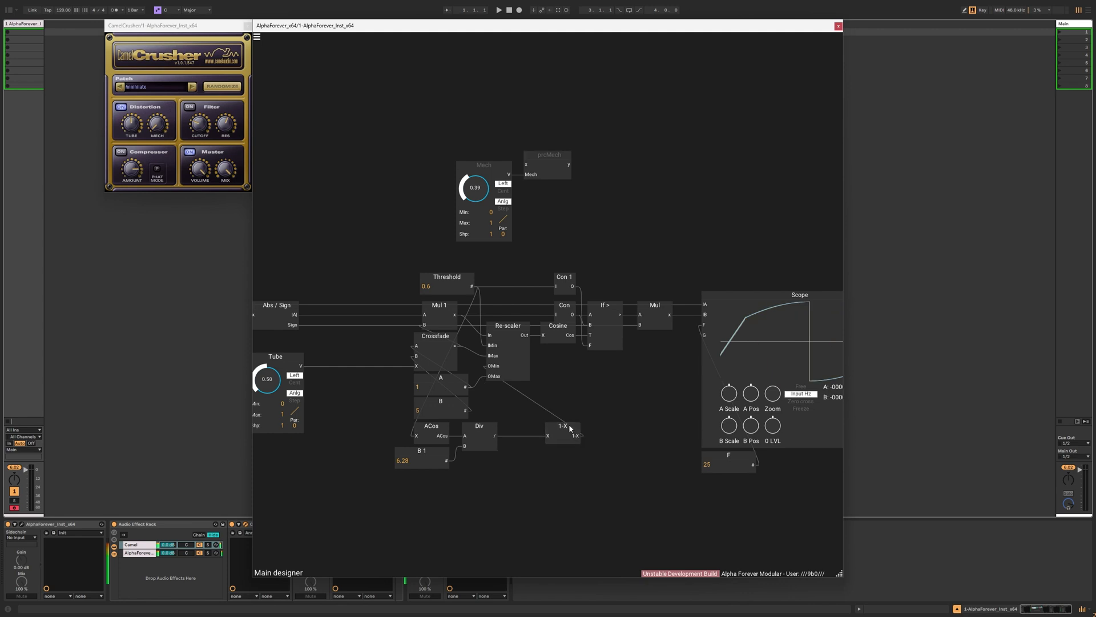
drag(563, 427, 531, 427)
Turn the patch's Tube knob to 0.00, lower CamelCrusher's Tube as well, and compare both curves on the scope.
scroll(561, 389, down, 3)
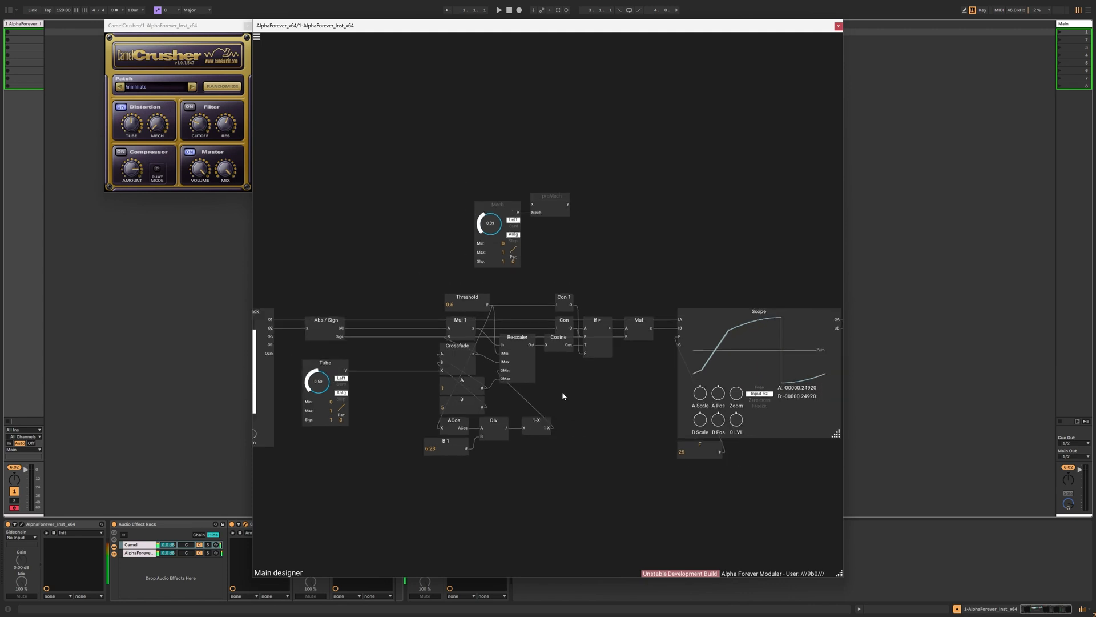
drag(561, 388, 615, 392)
scroll(537, 390, up, 1)
drag(425, 386, 425, 463)
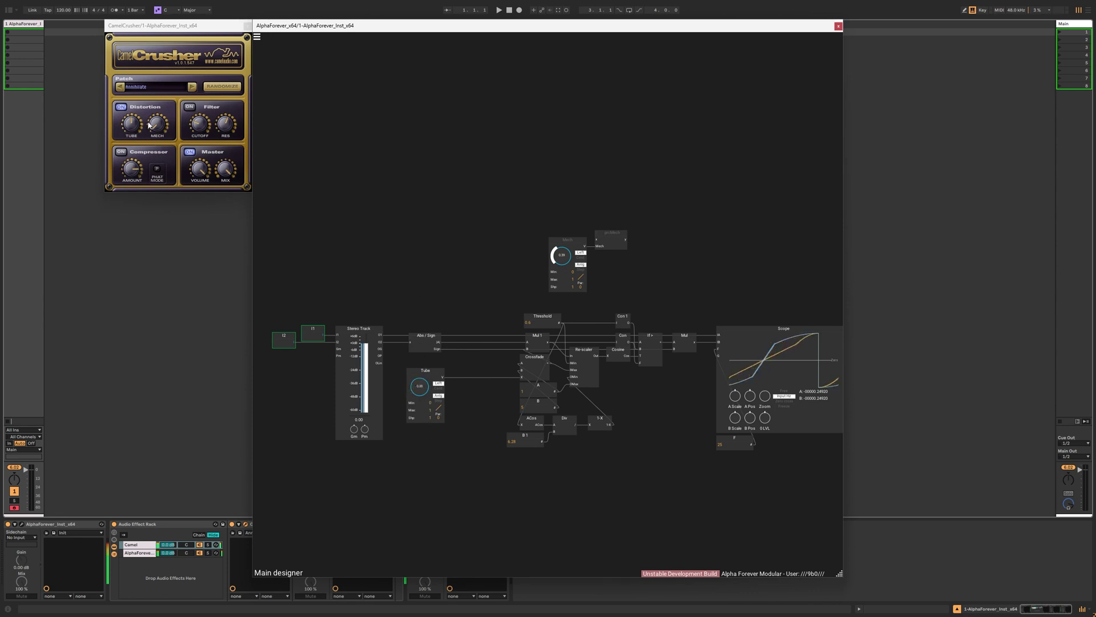
drag(137, 125, 139, 189)
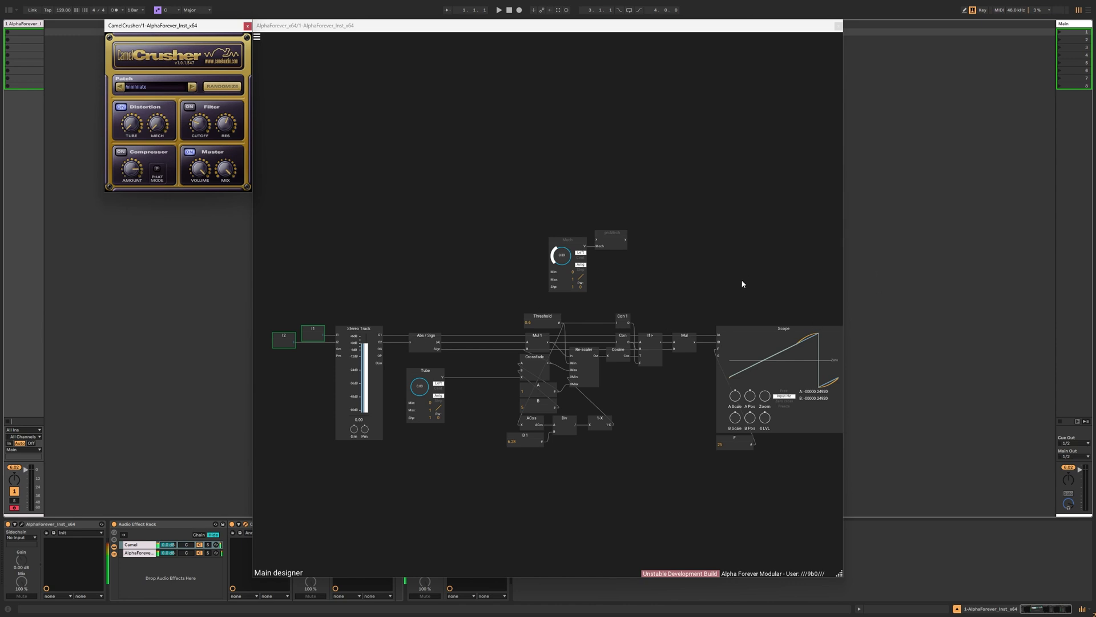
scroll(743, 284, up, 4)
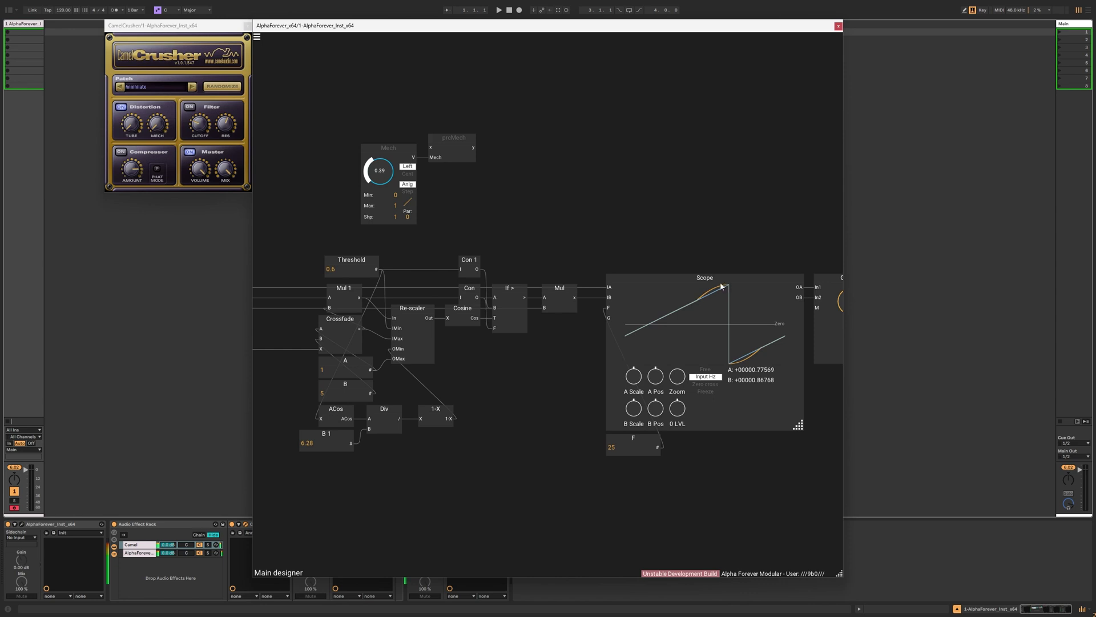
click(131, 129)
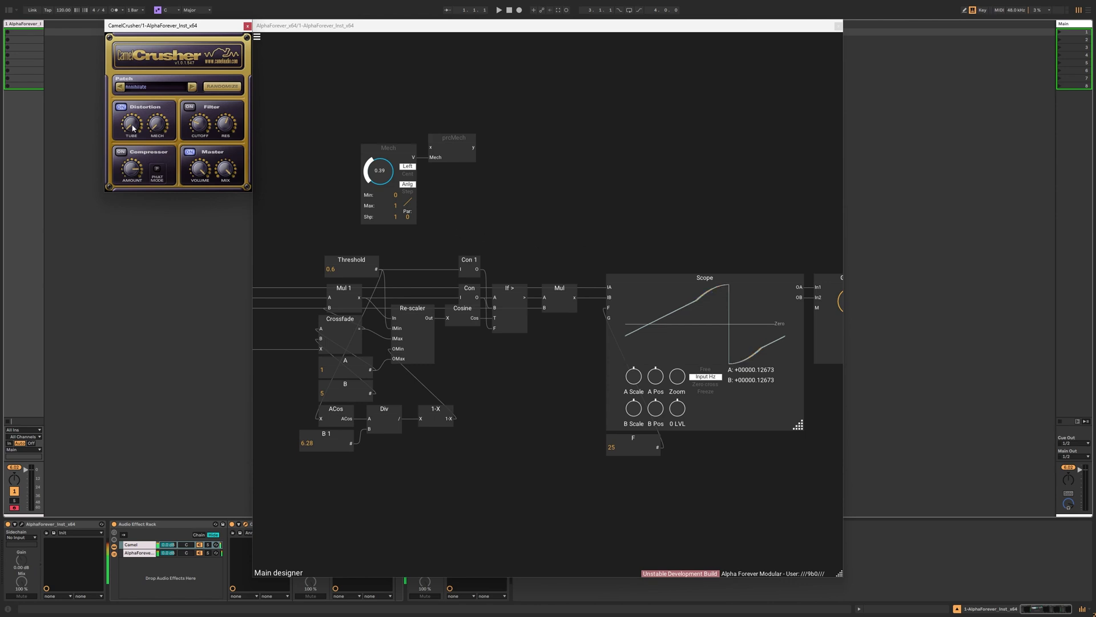
Move all modules from the inputs through Mul away from the Scope to make room between them.
drag(652, 247, 780, 225)
scroll(778, 218, down, 4)
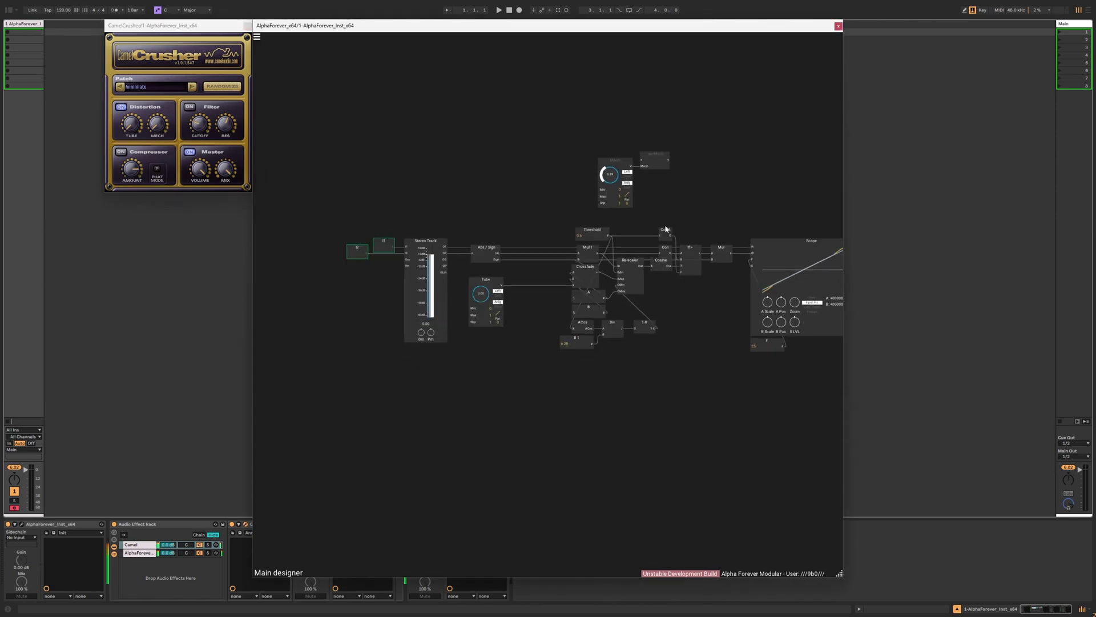
drag(336, 225, 754, 382)
drag(723, 256, 638, 253)
click(664, 274)
scroll(653, 275, up, 3)
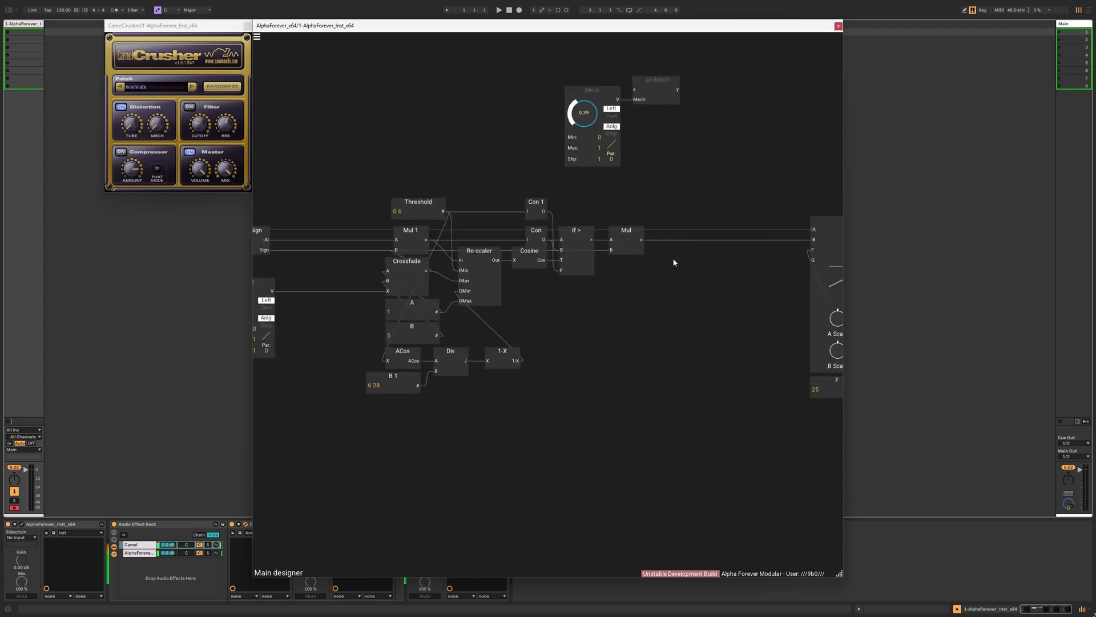
Add an If < module between Mul and the Scope and connect the Tube knob's output to its A input.
right_click(675, 260)
text(if)
mouse_move(701, 270)
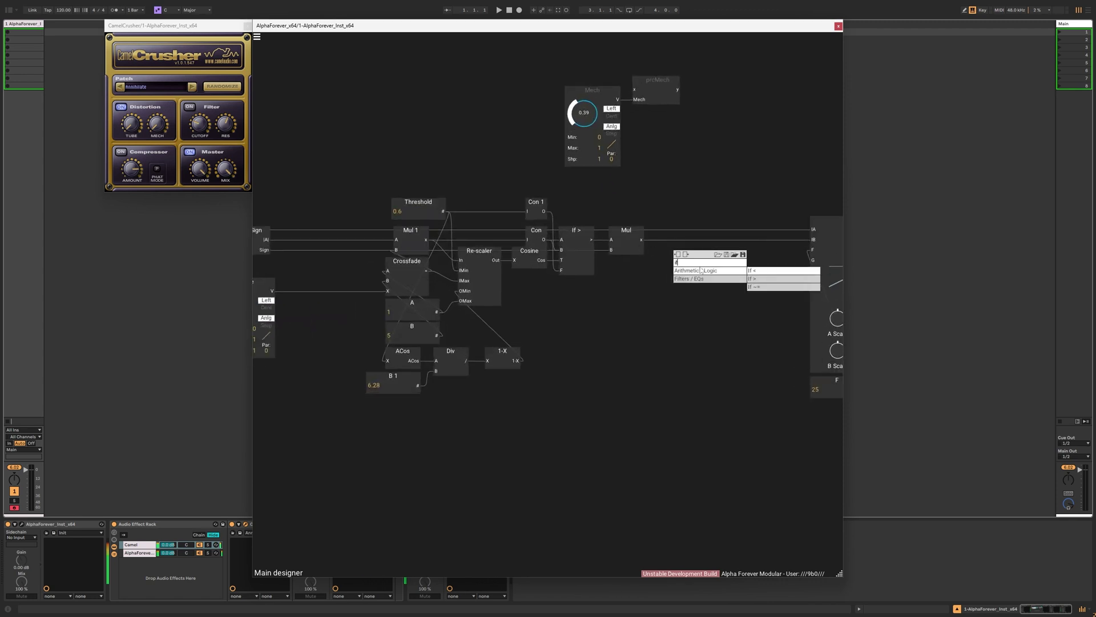
click(762, 271)
drag(631, 307, 702, 307)
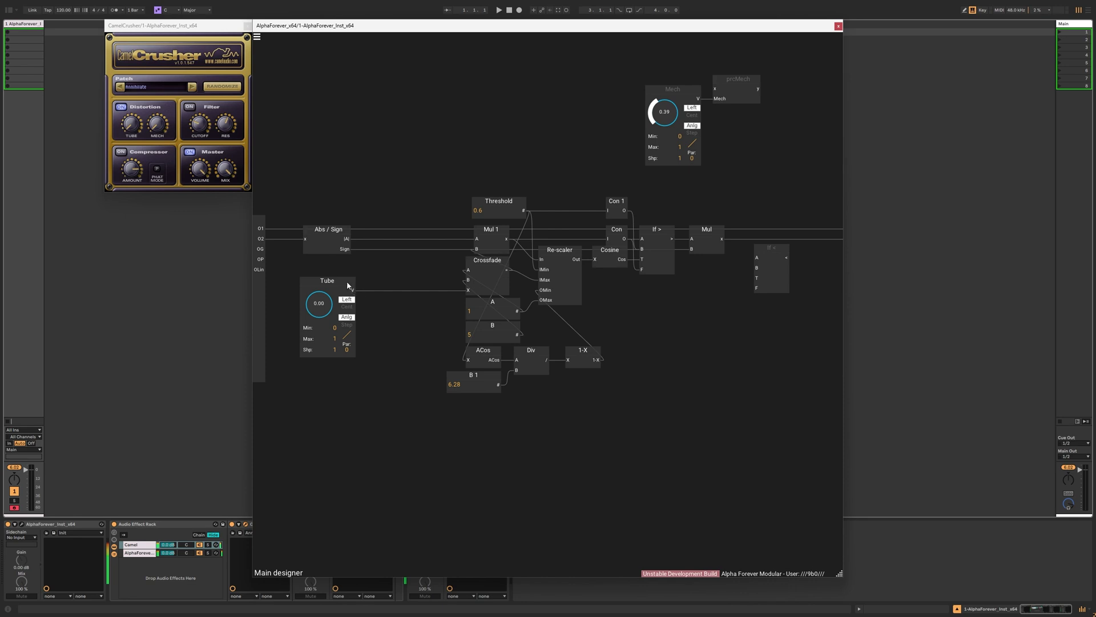
drag(347, 284, 756, 258)
Add a constant to the If < module's B input and set it to 0.001.
double_click(754, 300)
double_click(695, 300)
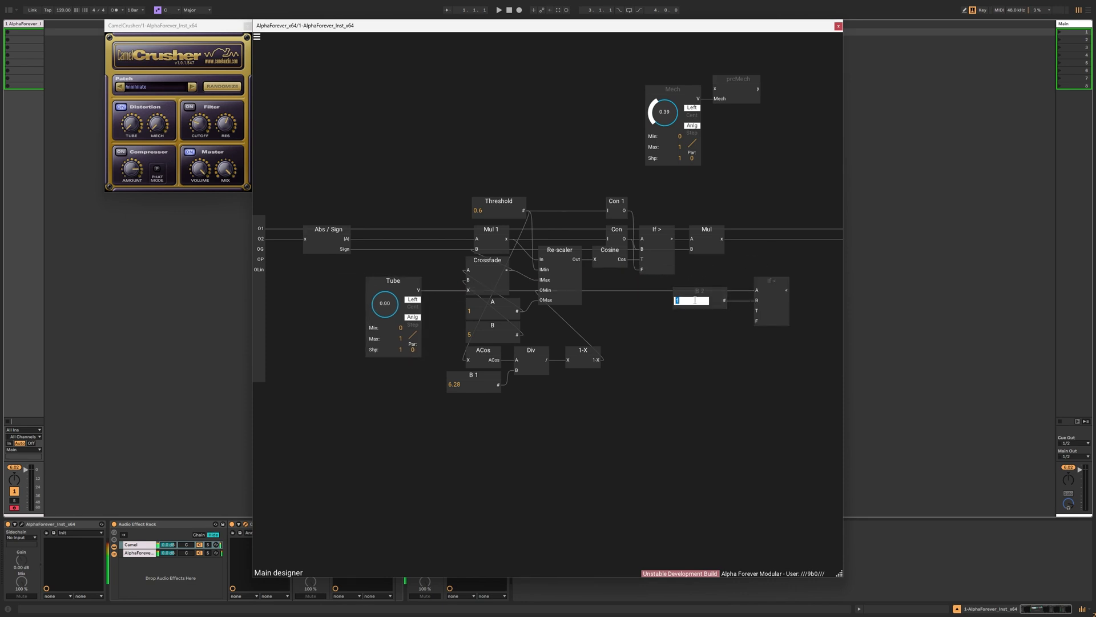
text(0.0001)
key(Return)
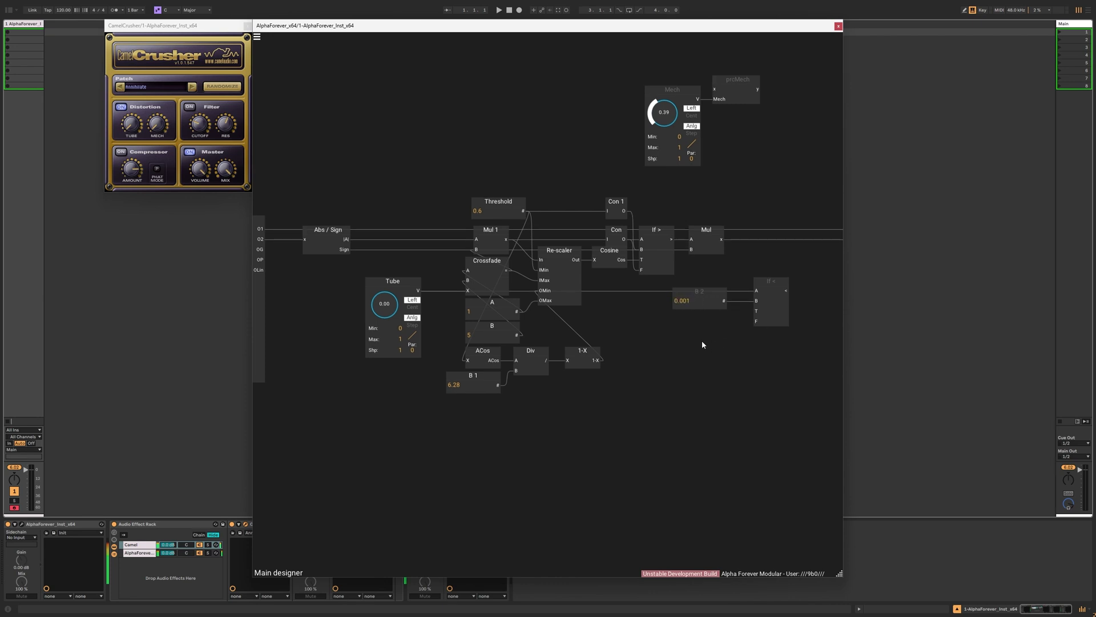
Connect the Stereo Track's O2 output to the If < module's T input and Mul's output to its F input.
drag(701, 342, 611, 337)
drag(455, 171, 508, 165)
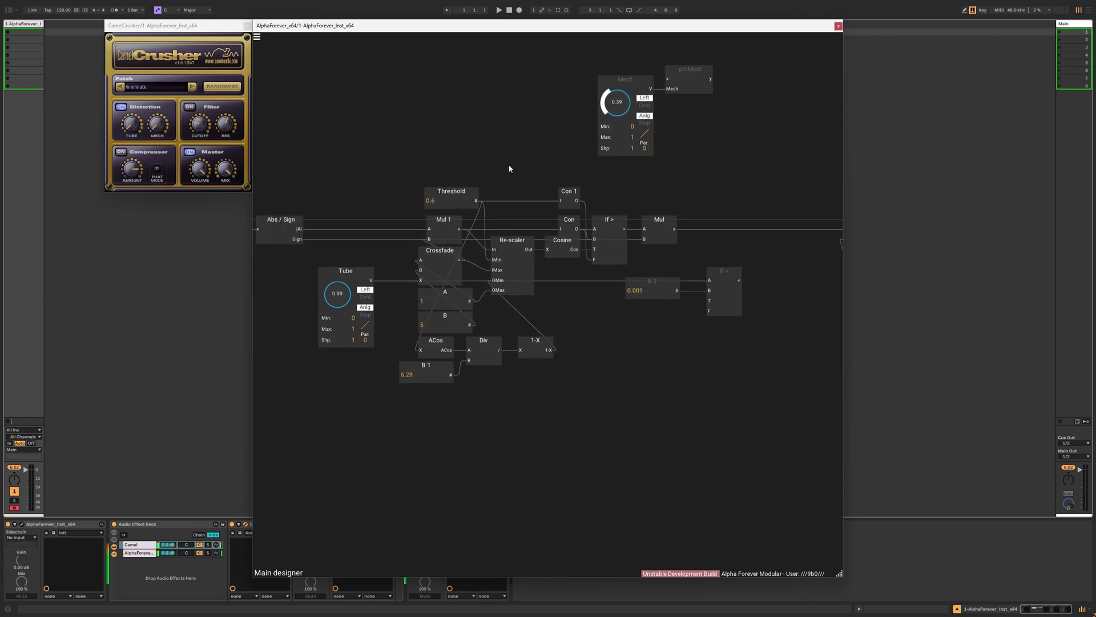
scroll(366, 177, down, 1)
drag(359, 180, 468, 174)
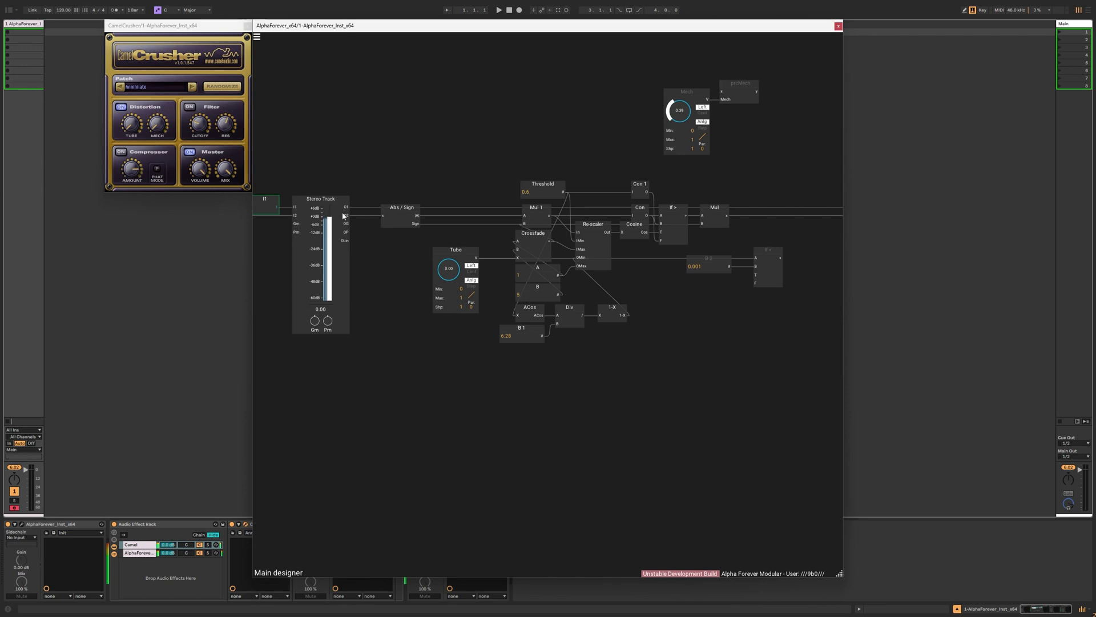
drag(419, 223, 758, 273)
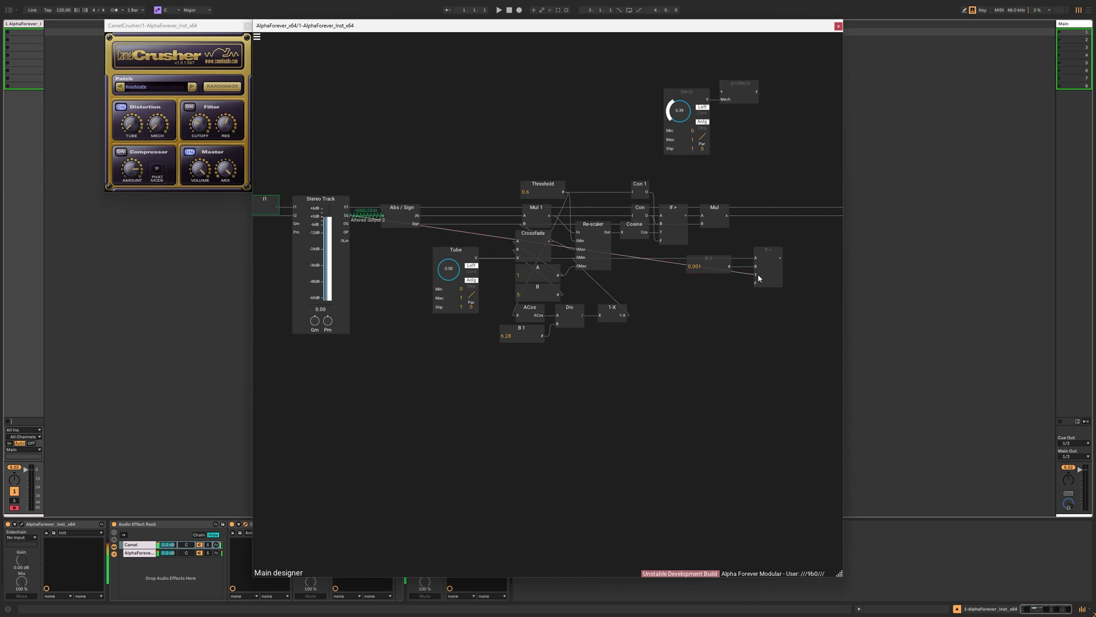
drag(760, 192, 623, 192)
scroll(623, 191, up, 2)
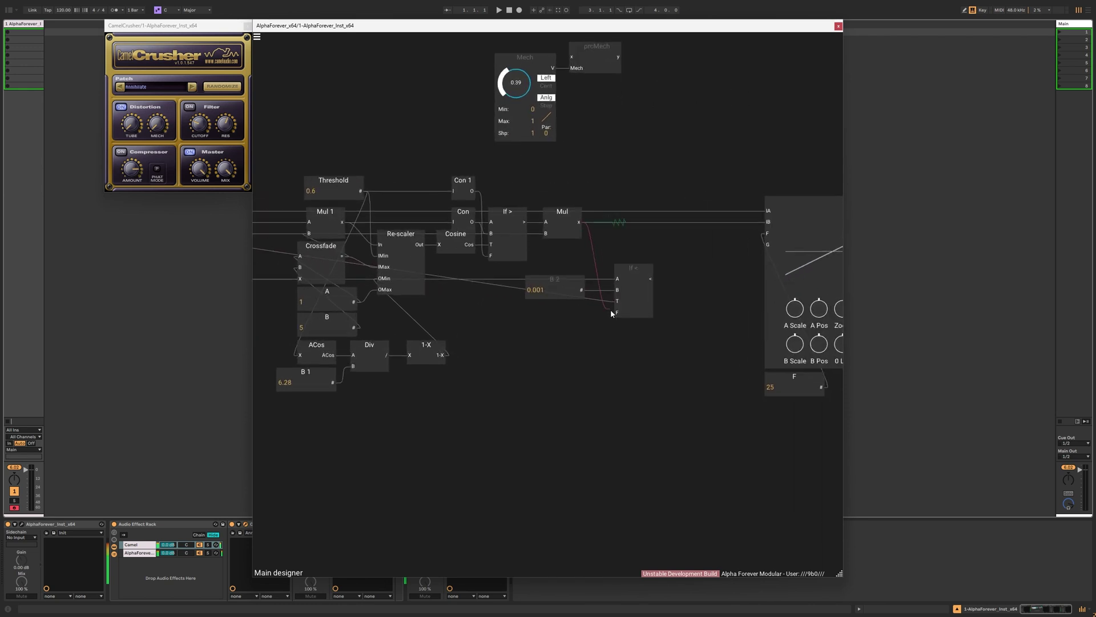
drag(611, 310, 616, 312)
Move the If < module closer to Mul, wire its output to the Scope's IB input and test the Tube knob.
drag(635, 268, 564, 277)
drag(678, 276, 660, 244)
scroll(592, 229, down, 3)
drag(592, 229, 705, 229)
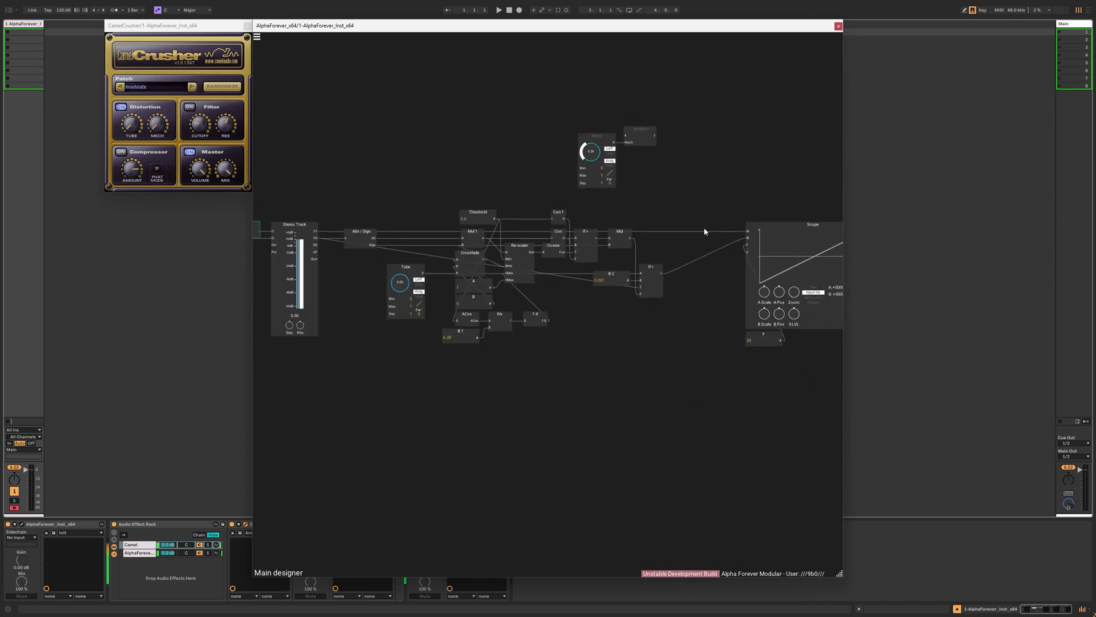
scroll(705, 229, down, 1)
drag(438, 203, 397, 202)
mouse_move(387, 274)
mouse_down()
mouse_move(390, 284)
mouse_move(388, 107)
mouse_move(406, 290)
mouse_move(406, 205)
mouse_move(406, 239)
mouse_move(394, 178)
mouse_up()
Tidy the layout by moving Abs / Sign next to Mul 1 and the If < module with its 0.001 constant next to Mul.
drag(348, 230, 418, 230)
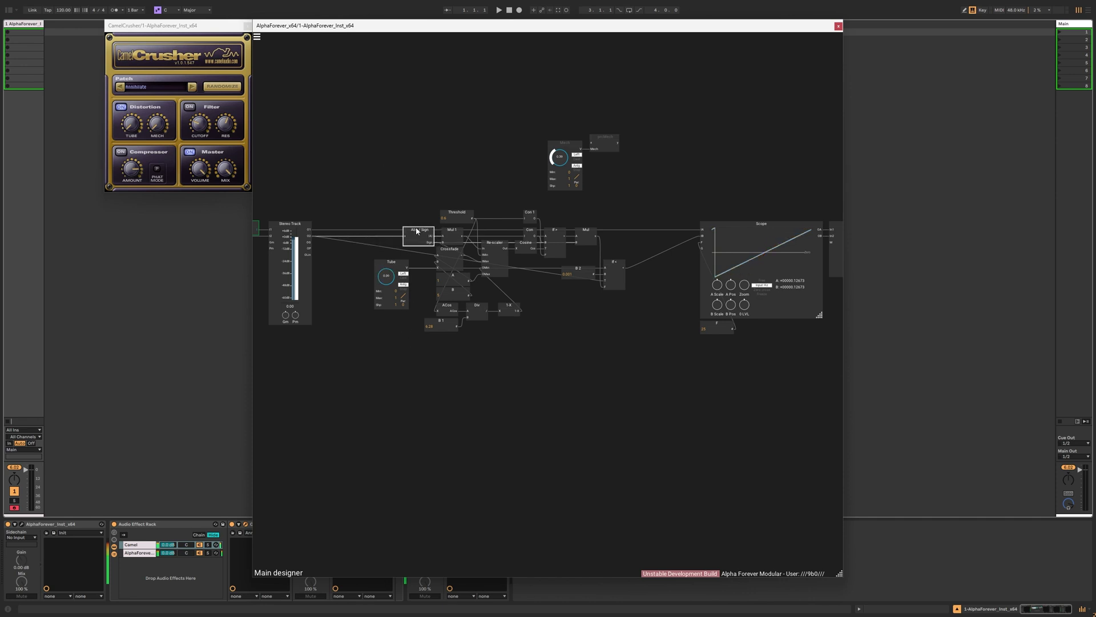
drag(604, 283, 607, 236)
scroll(621, 284, up, 4)
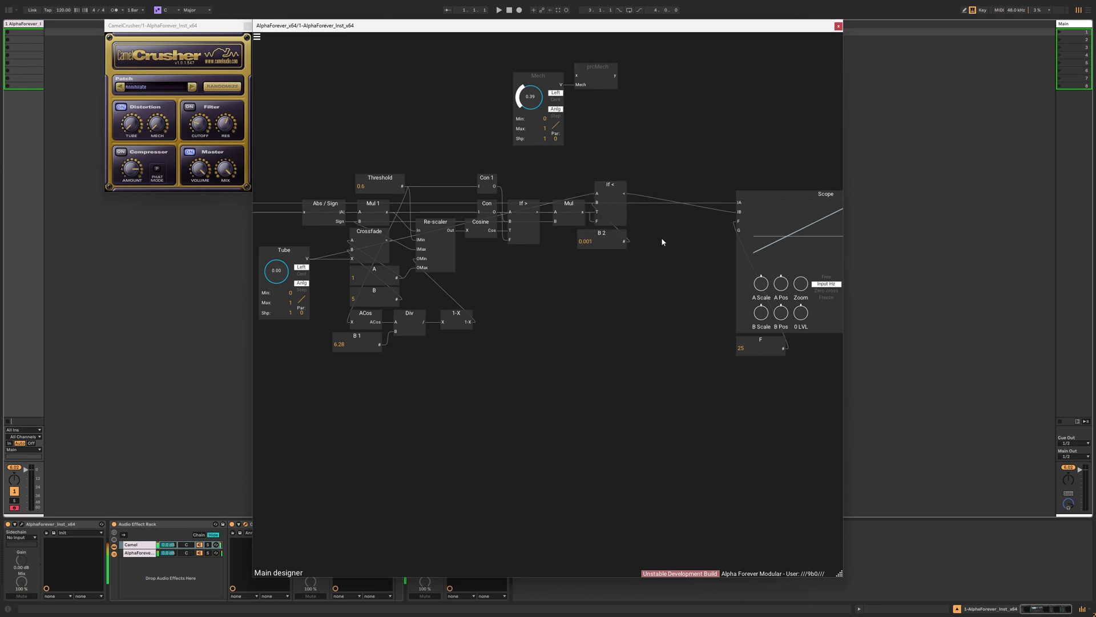
Cut all the Tube distortion modules between the Stereo Track and the Scope.
scroll(661, 237, down, 2)
drag(338, 169, 663, 366)
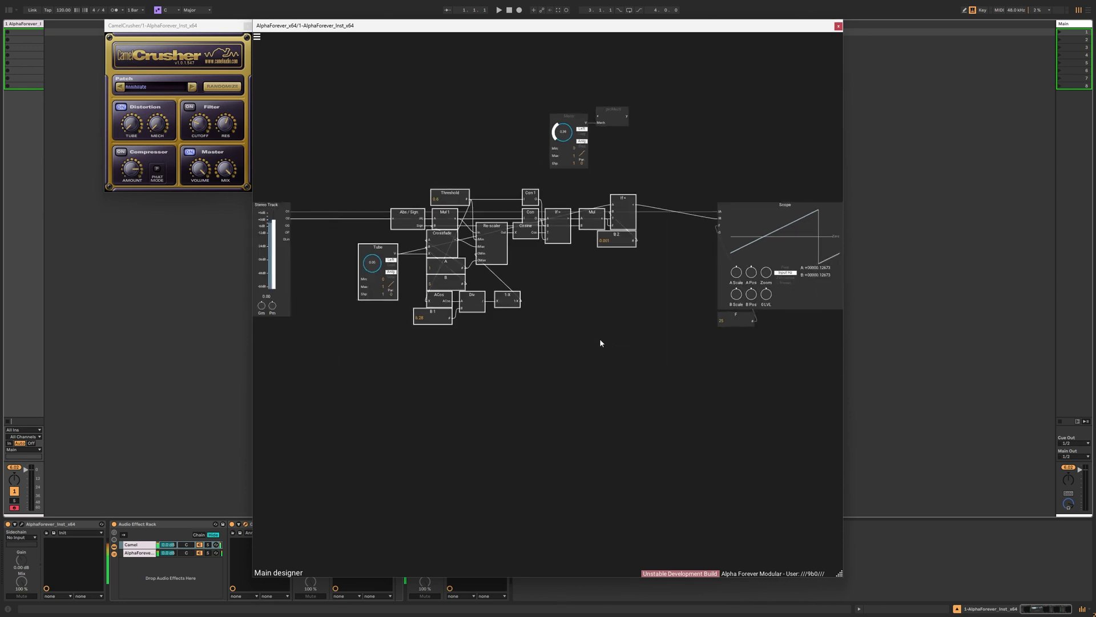
key(Delete)
Add a Designer module named Tube, open it and place the cut Tube distortion modules inside.
right_click(505, 252)
text(des)
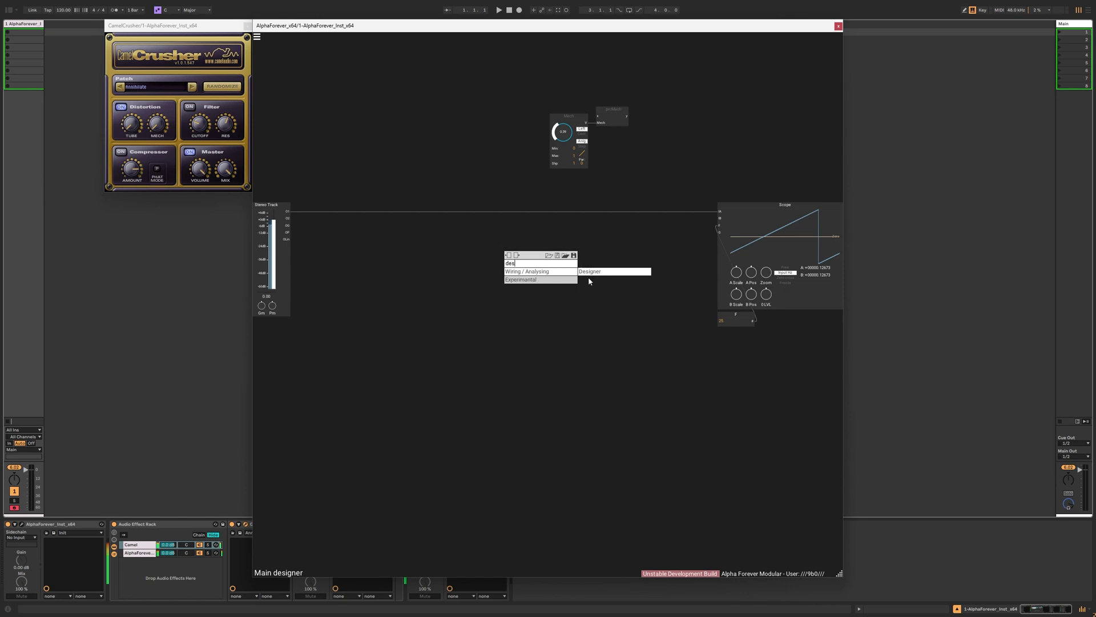
click(588, 276)
scroll(577, 283, up, 3)
text(Tube)
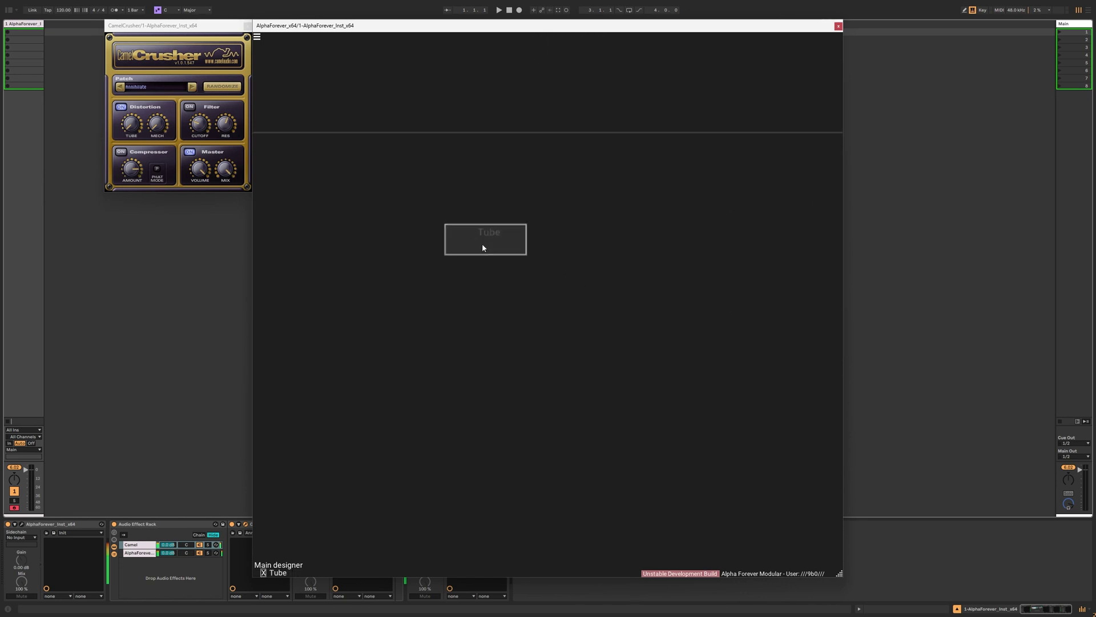
double_click(483, 248)
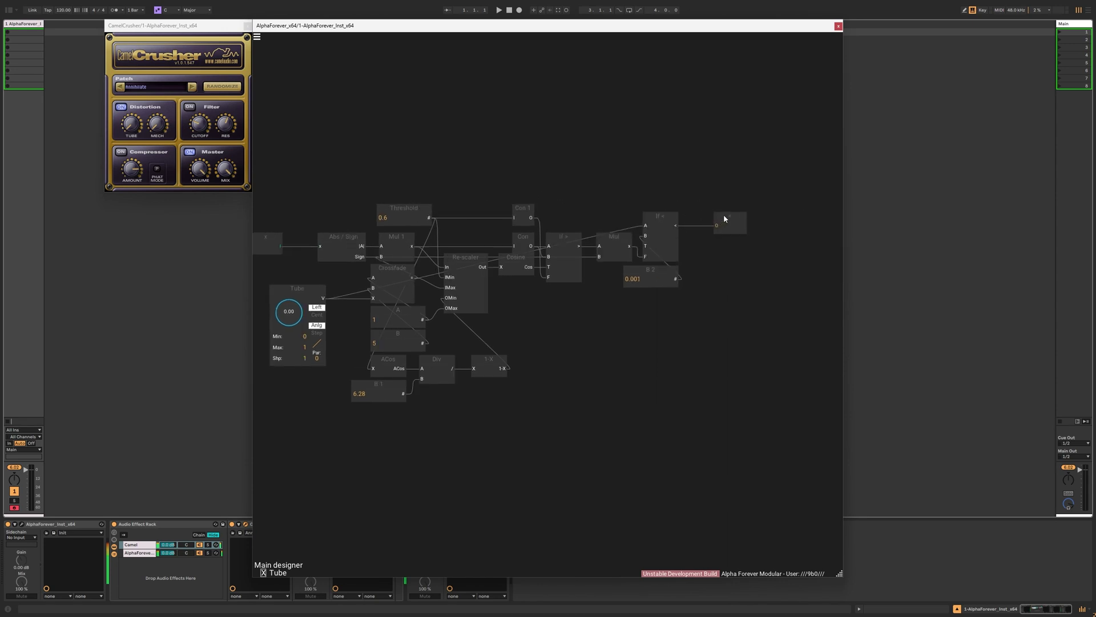
Insert a Con module after the Tube knob, delete the knob and feed the connector from a new input named Tube.
click(303, 288)
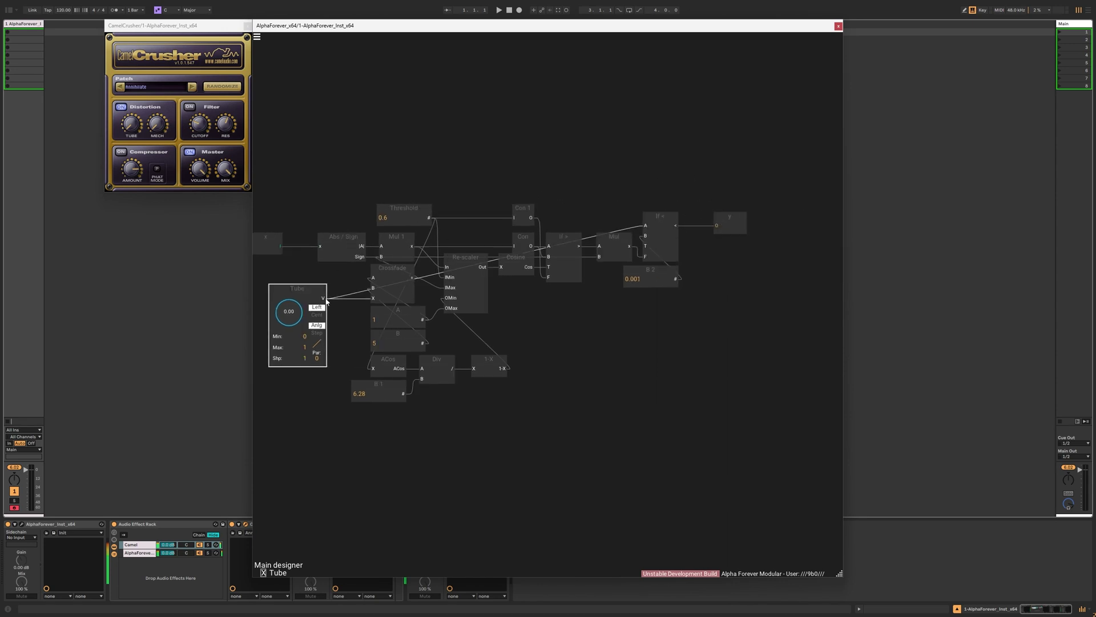
mouse_move(323, 299)
mouse_down()
mouse_move(367, 291)
mouse_move(342, 290)
mouse_up()
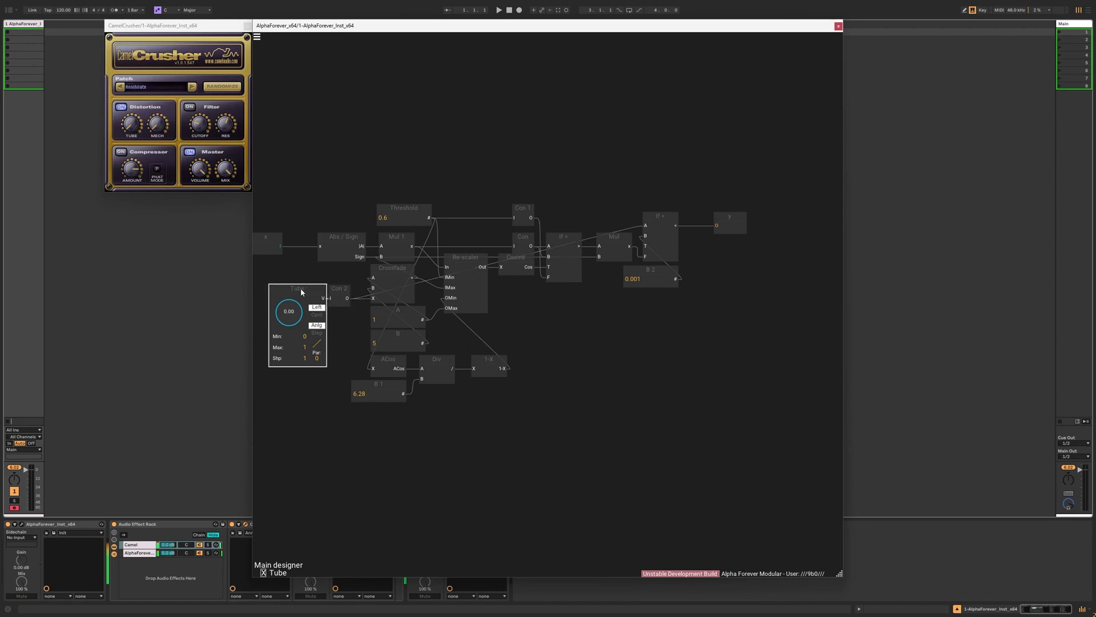
key(Delete)
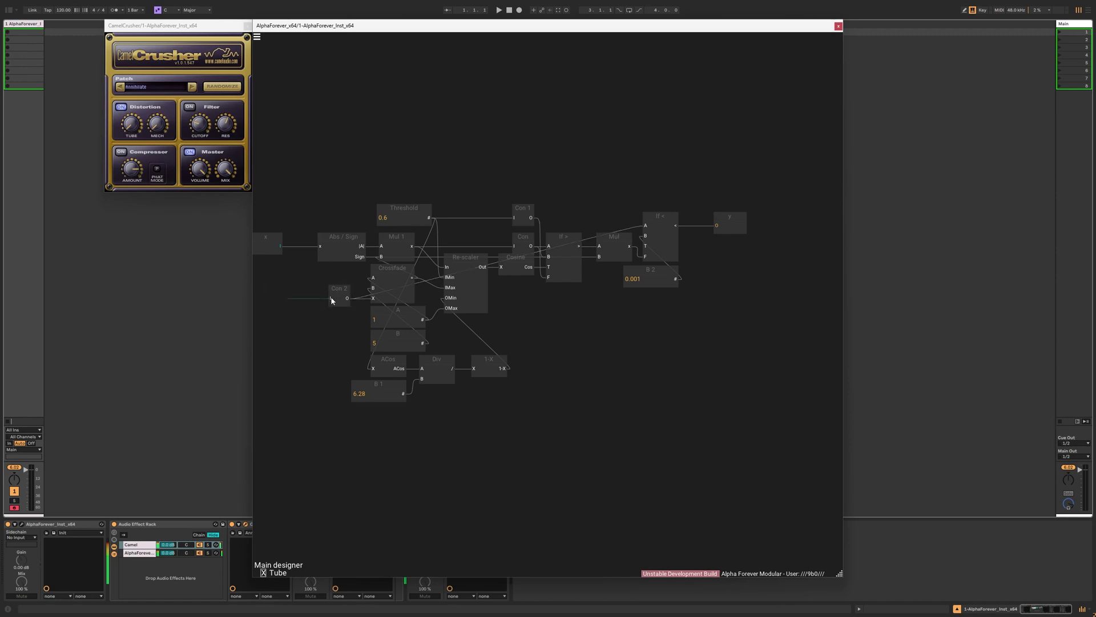
drag(282, 291, 293, 291)
double_click(293, 290)
text(Tub)
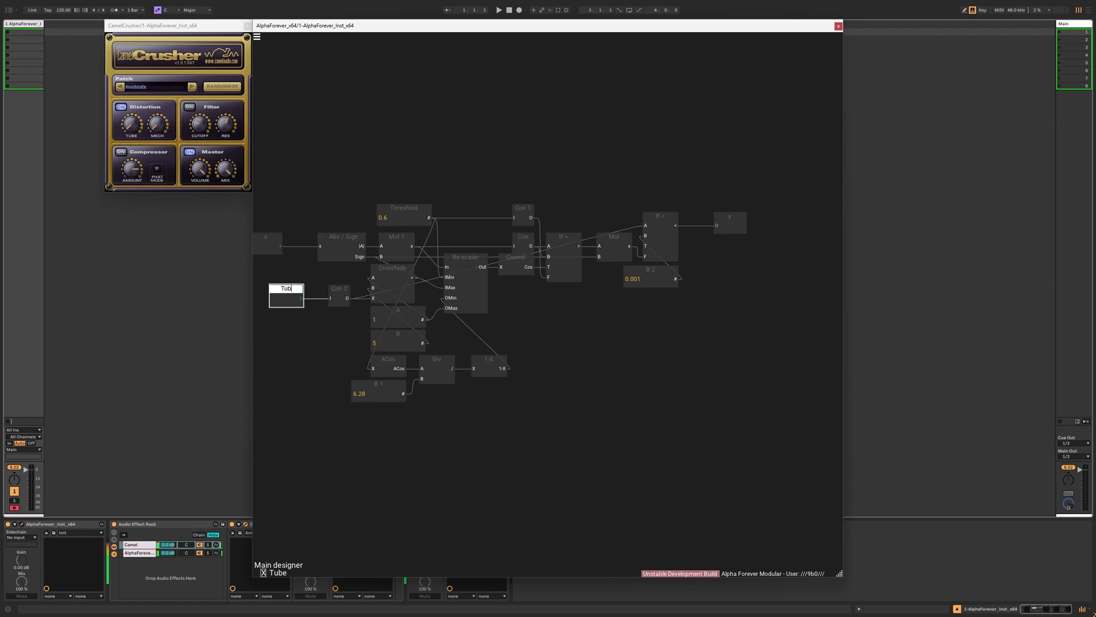
text(e)
Return to the main designer and rename the Tube designer module as prcTube.
double_click(630, 350)
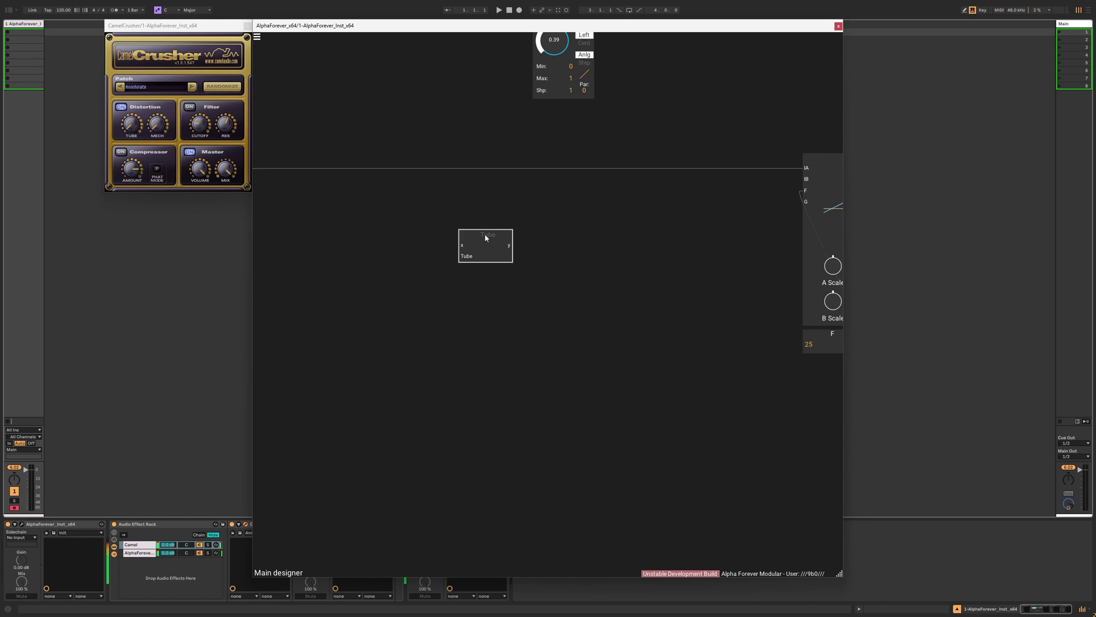
double_click(485, 237)
text(prcTube)
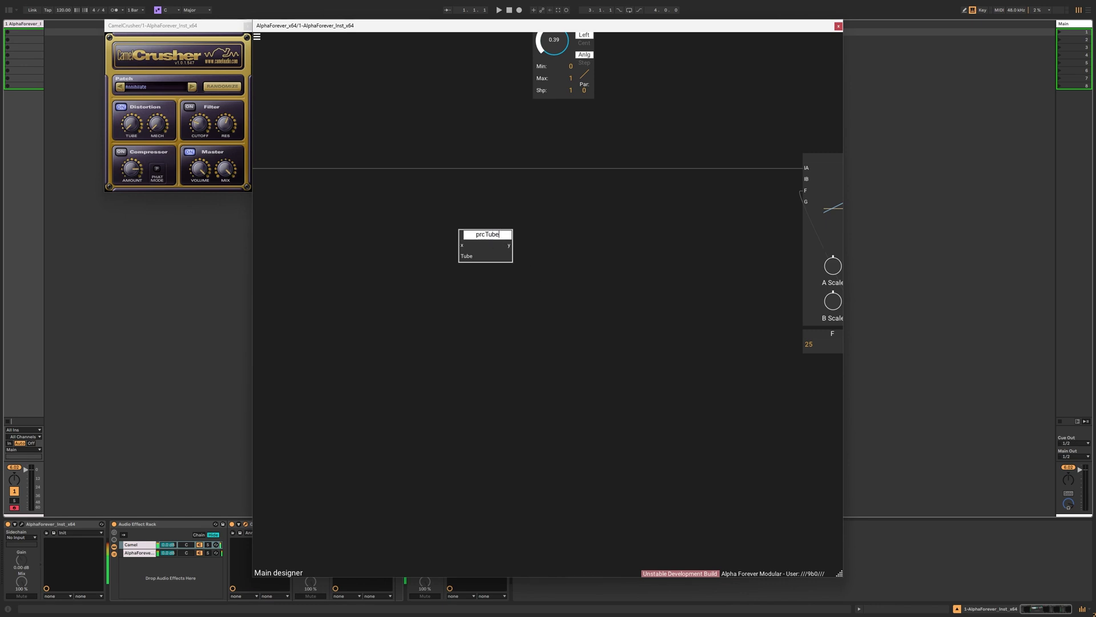
key(Return)
Connect prcMech's output to prcTube's x input and move the Mech knob beneath prcMech.
drag(531, 224, 483, 280)
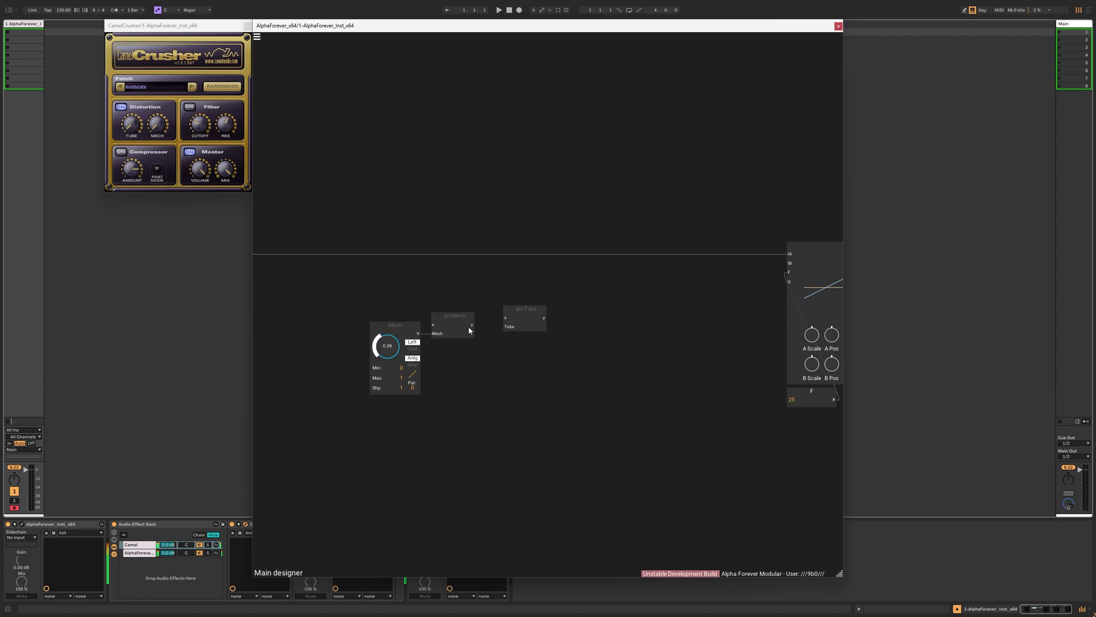
drag(469, 327, 506, 318)
drag(404, 330, 443, 350)
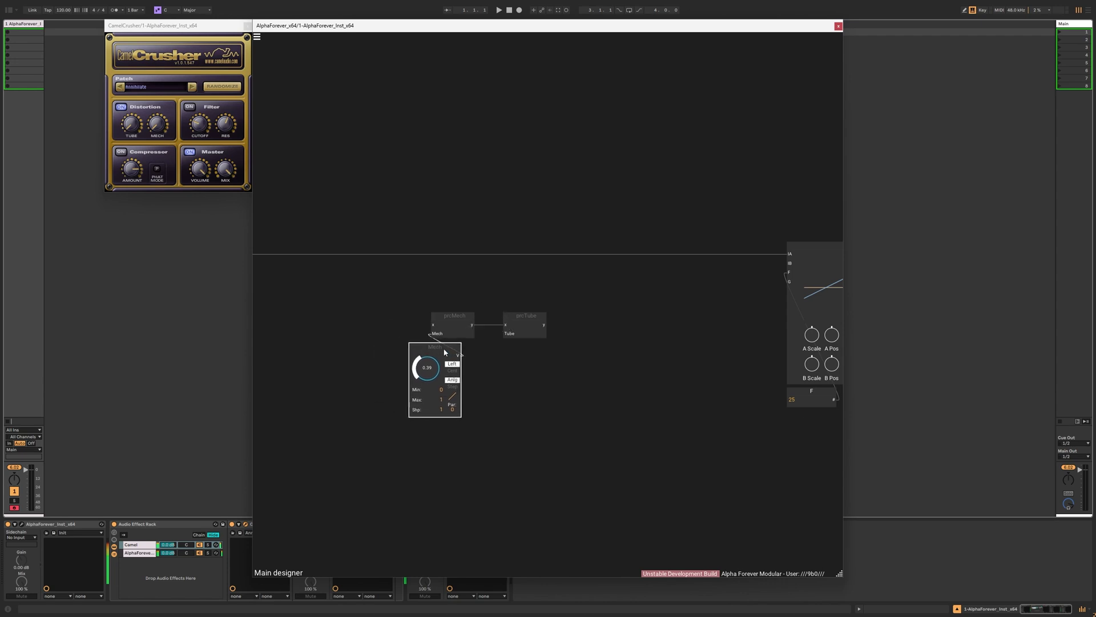
key(r)
Add a Tube knob on prcTube's Tube input and place it beneath the module.
click(506, 373)
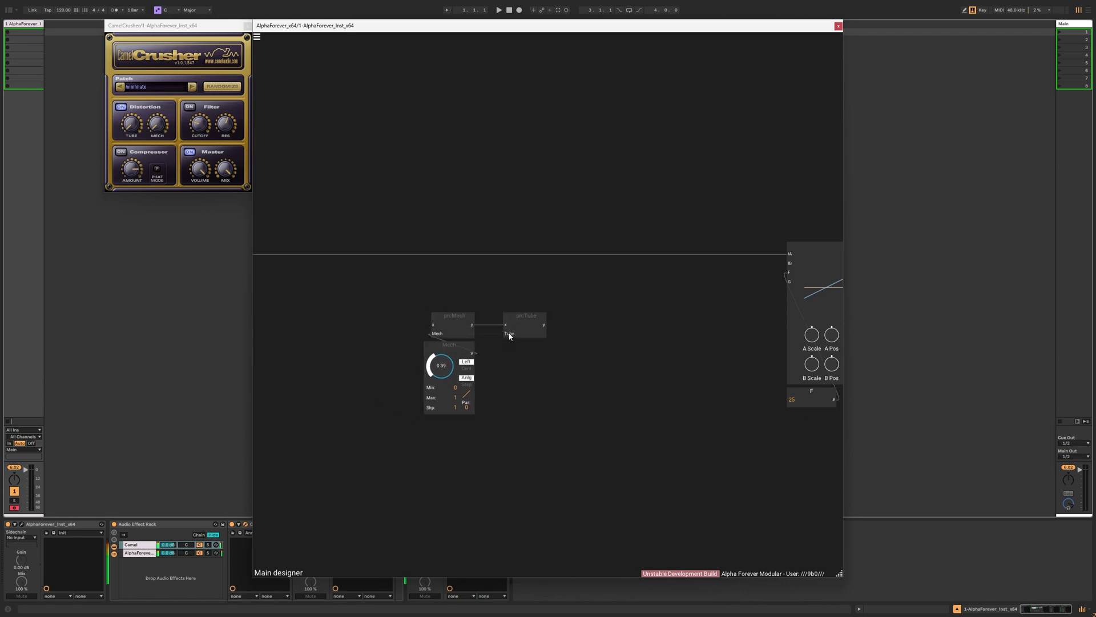
double_click(509, 333)
drag(482, 326, 522, 350)
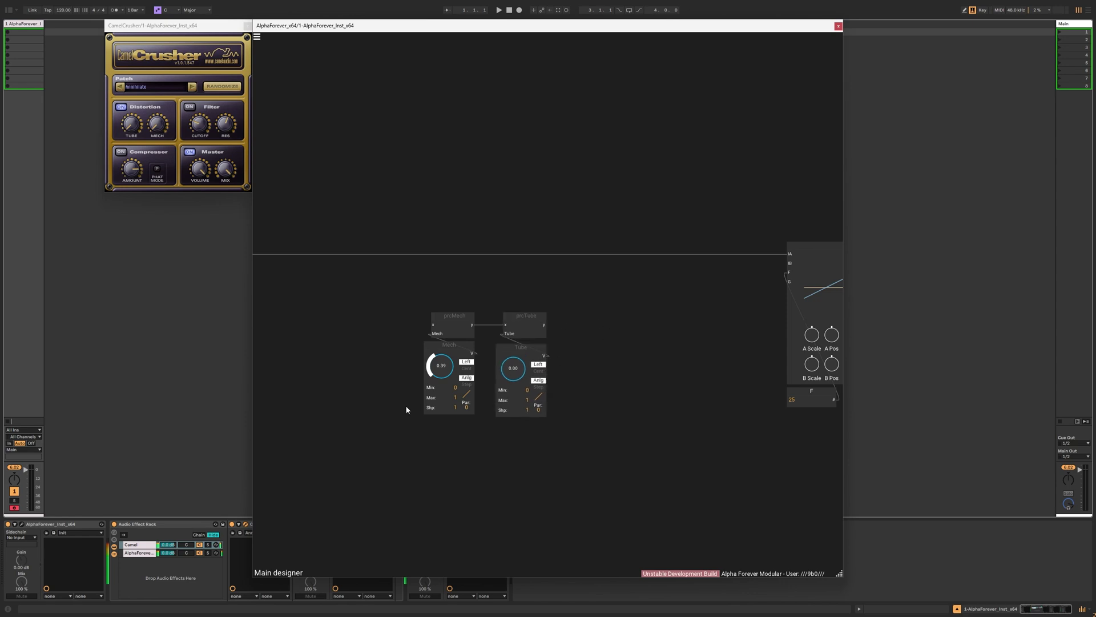
Wire the Stereo Track's O2 output into prcMech and prcTube's output into the Scope's IB input.
drag(387, 435, 581, 338)
scroll(618, 313, down, 2)
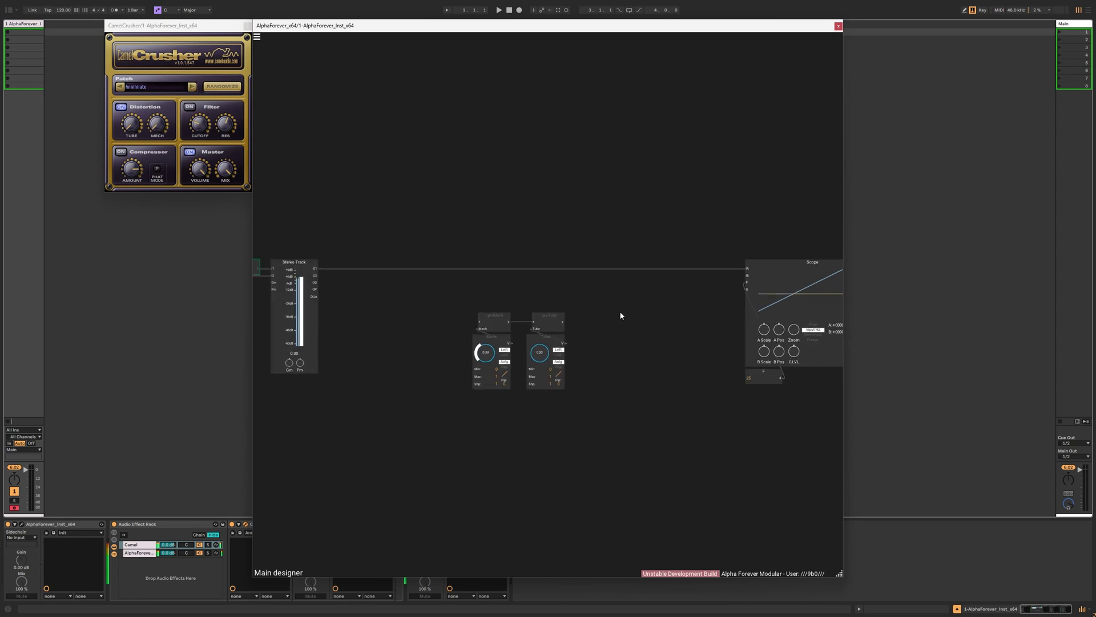
drag(317, 277, 479, 322)
drag(564, 321, 745, 276)
Move the prcMech and prcTube modules with their knobs next to the Scope, and bring the inputs and Stereo Track alongside.
drag(435, 296, 590, 429)
drag(557, 322, 727, 268)
drag(365, 226, 134, 443)
drag(298, 274, 611, 274)
drag(697, 227, 530, 226)
Shift the inputs, Stereo Track, prcMech and Mech knob together closer to prcTube.
scroll(534, 226, up, 2)
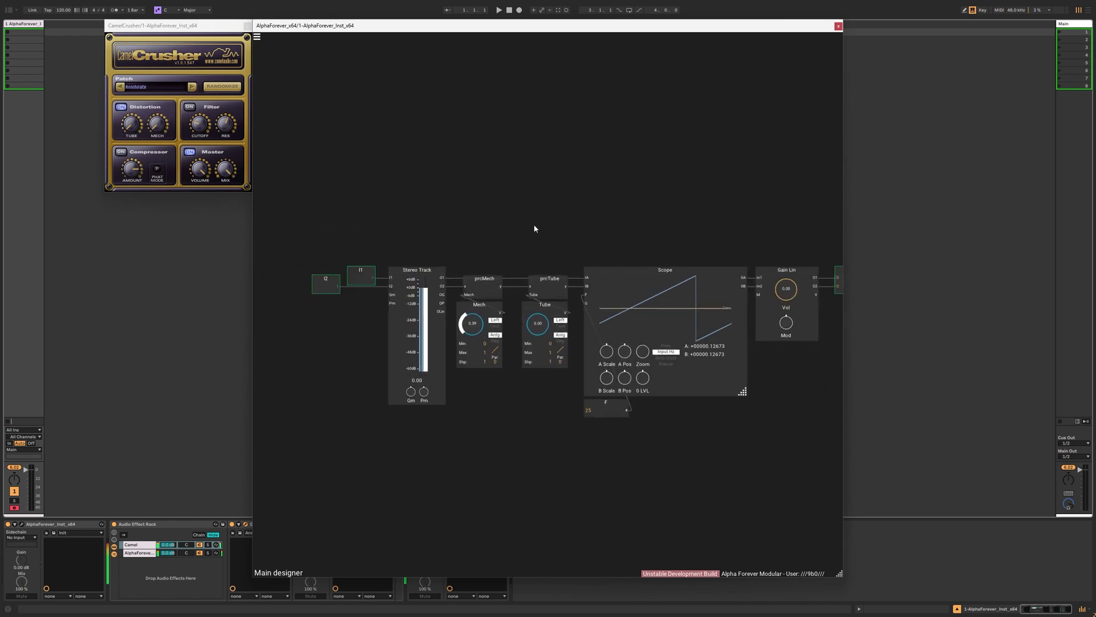
drag(280, 240, 505, 432)
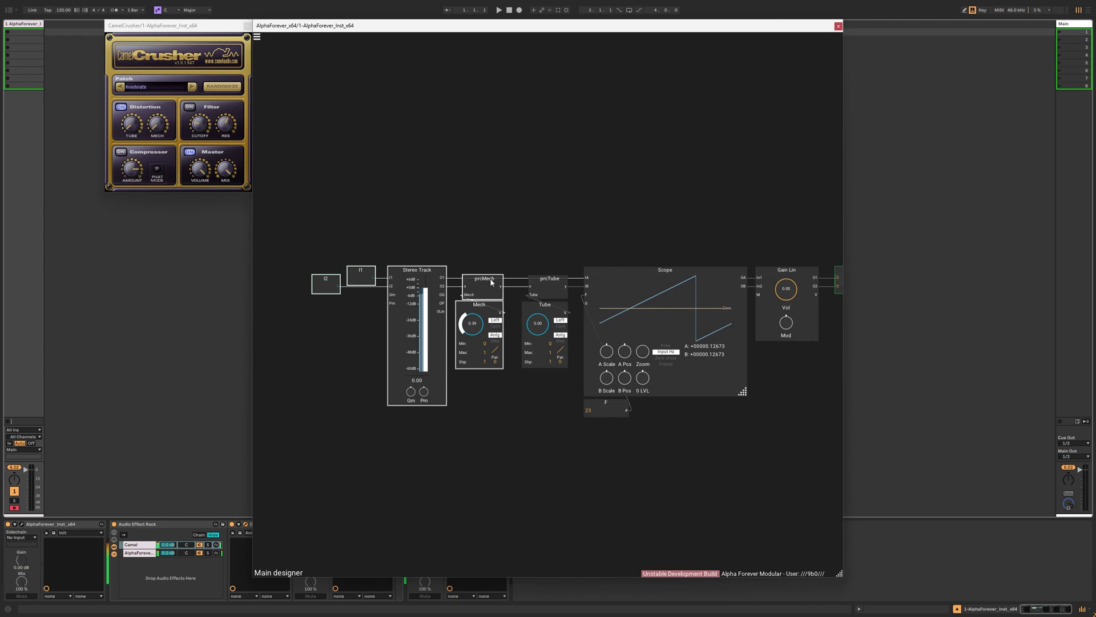
drag(491, 282, 505, 282)
click(529, 240)
scroll(530, 240, up, 1)
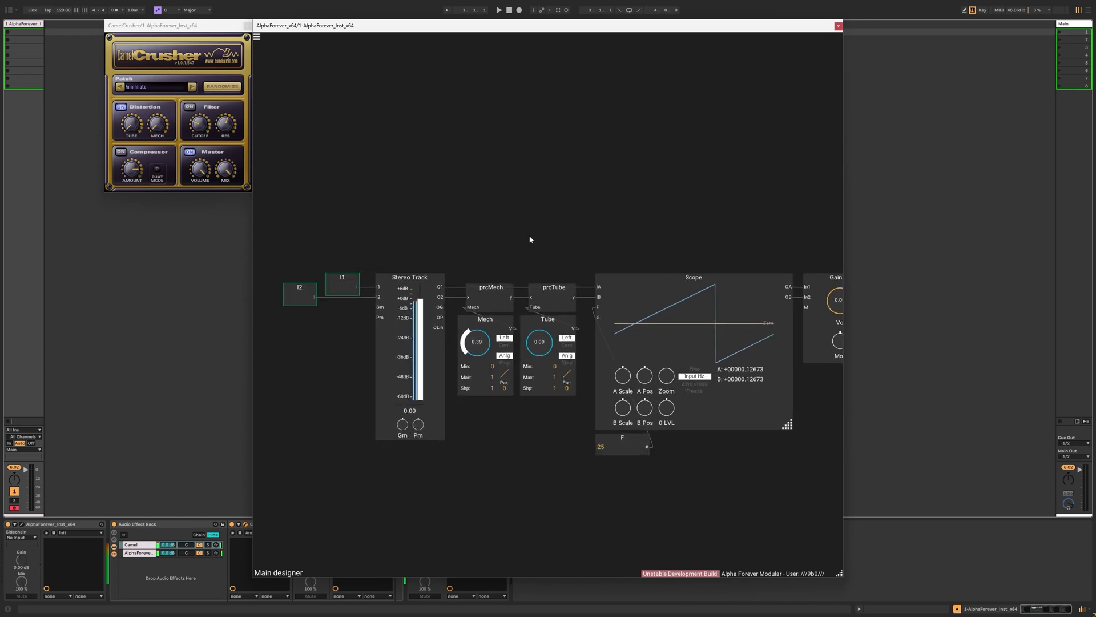
scroll(530, 237, down, 3)
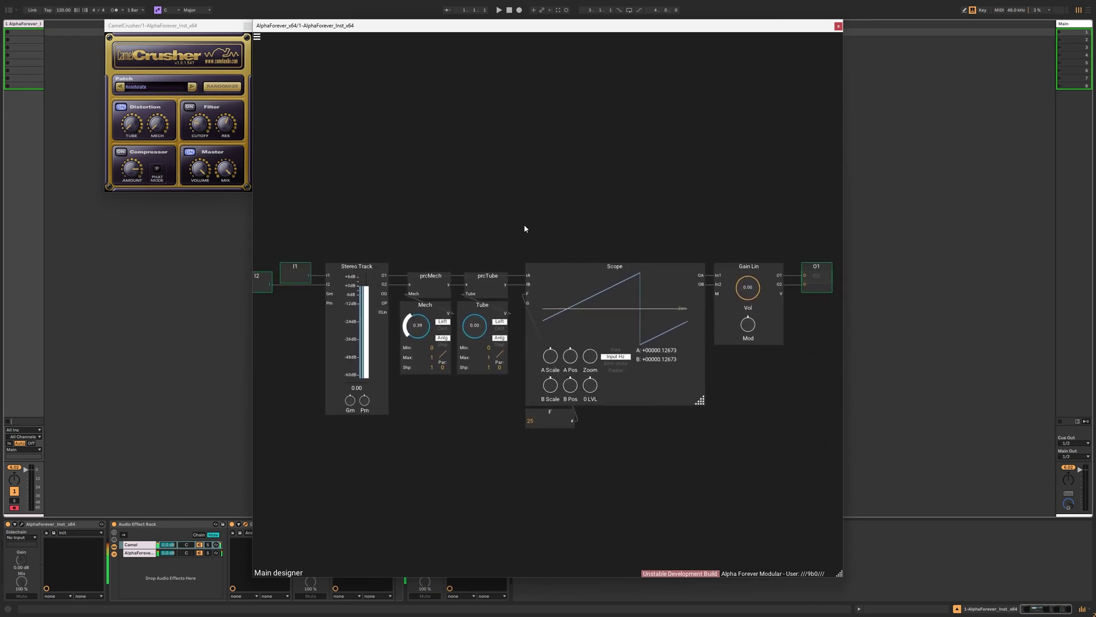
drag(524, 225, 530, 232)
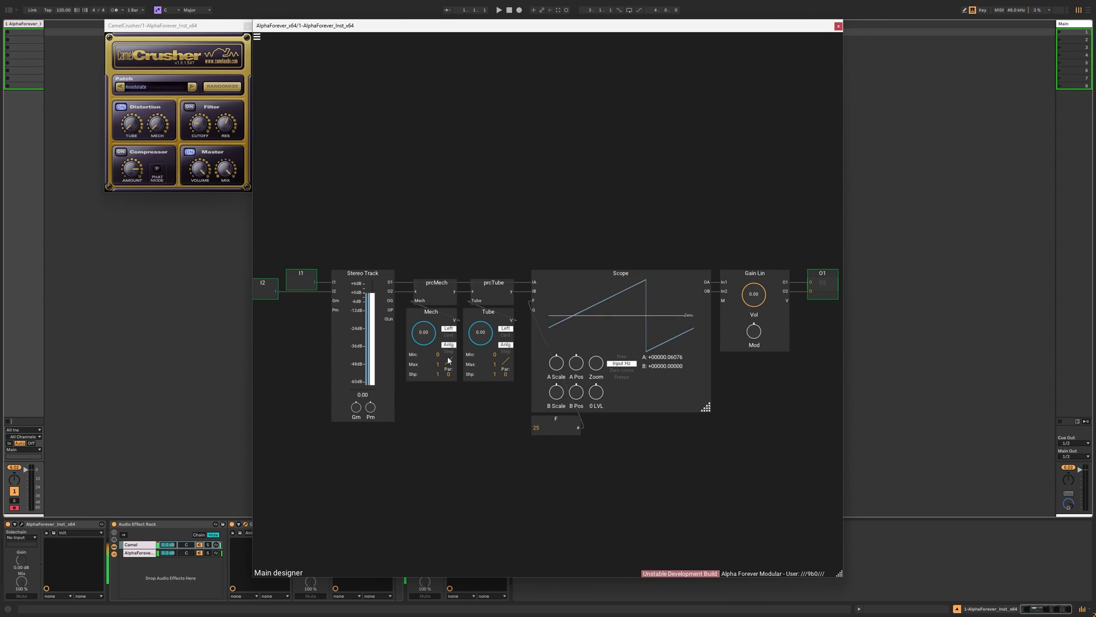
Turn the Mech knob down to 0.00 and inspect the Mech input, Crossfade and Mul 1 inside prcMech.
drag(426, 336, 439, 390)
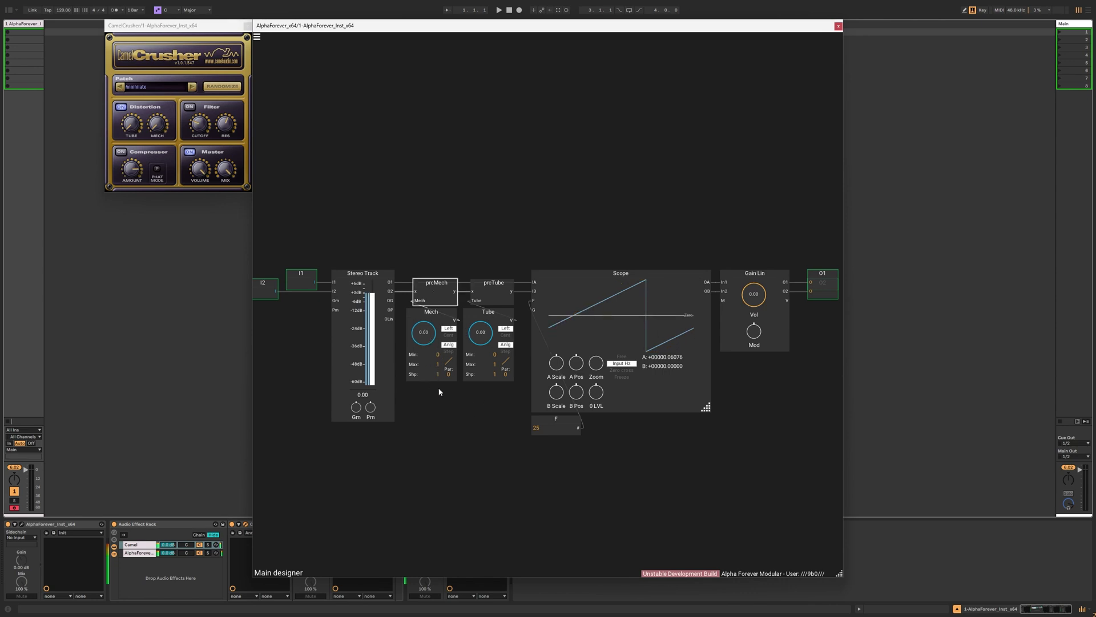
double_click(443, 285)
click(434, 331)
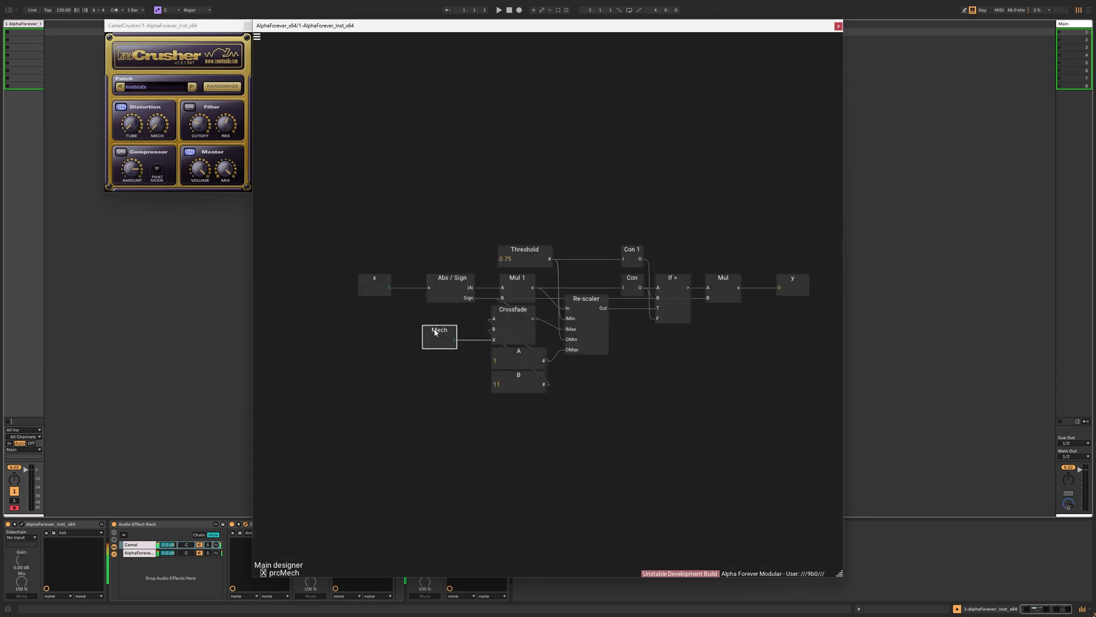
click(513, 284)
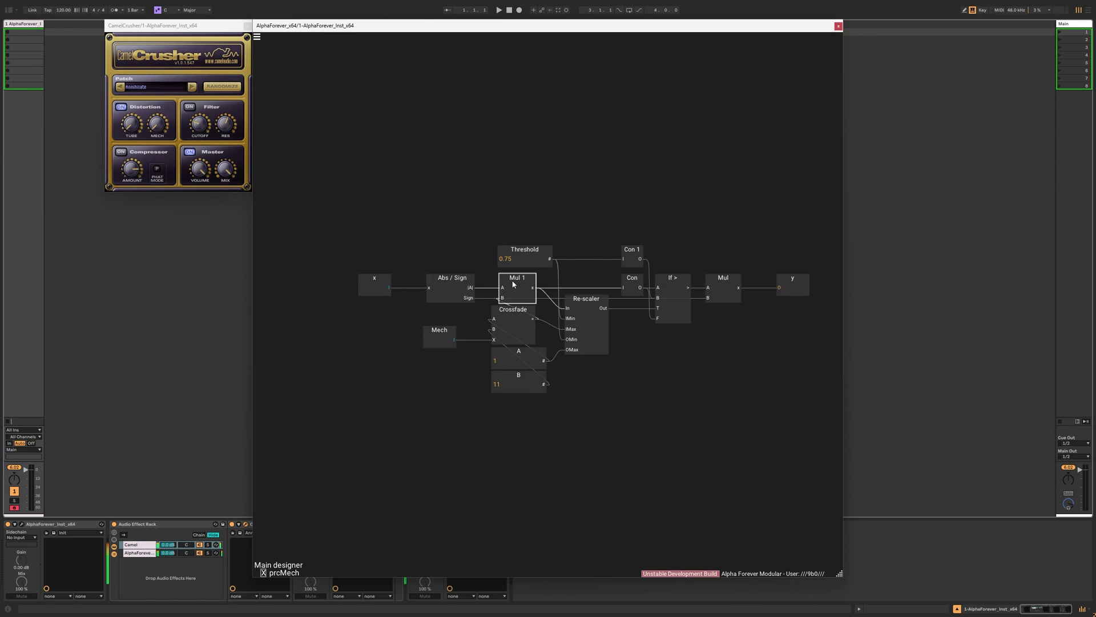
click(508, 312)
click(514, 284)
double_click(624, 367)
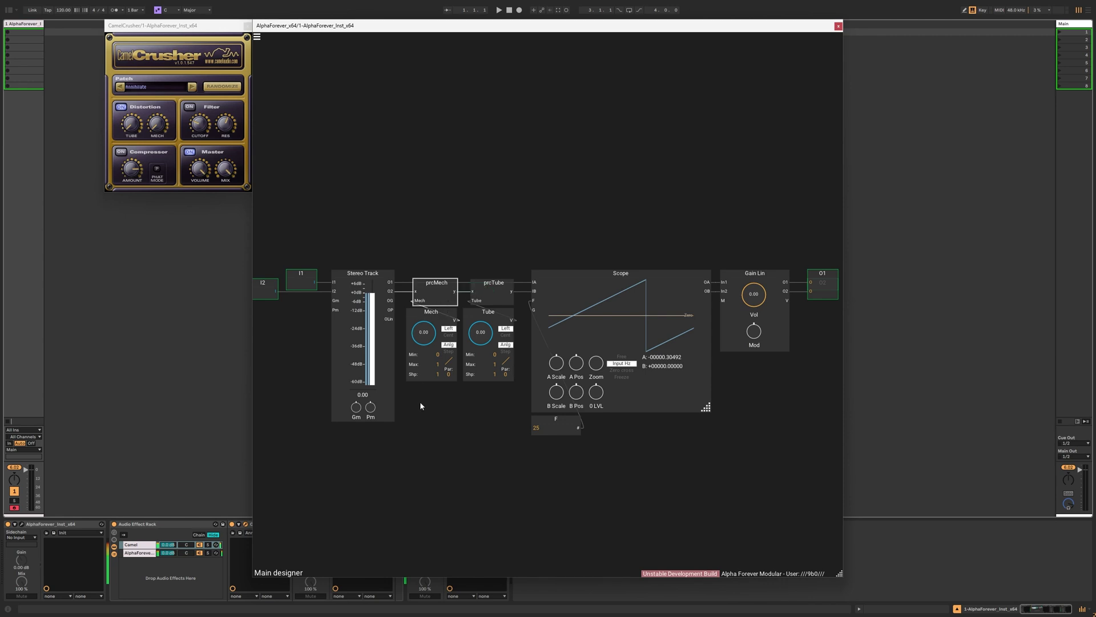
Test Mech at 0.33 with prcTube bypassed, and reconnect prcTube's output to the Scope's IB input to test Tube.
click(504, 283)
drag(427, 328, 535, 292)
click(441, 260)
drag(428, 326, 427, 344)
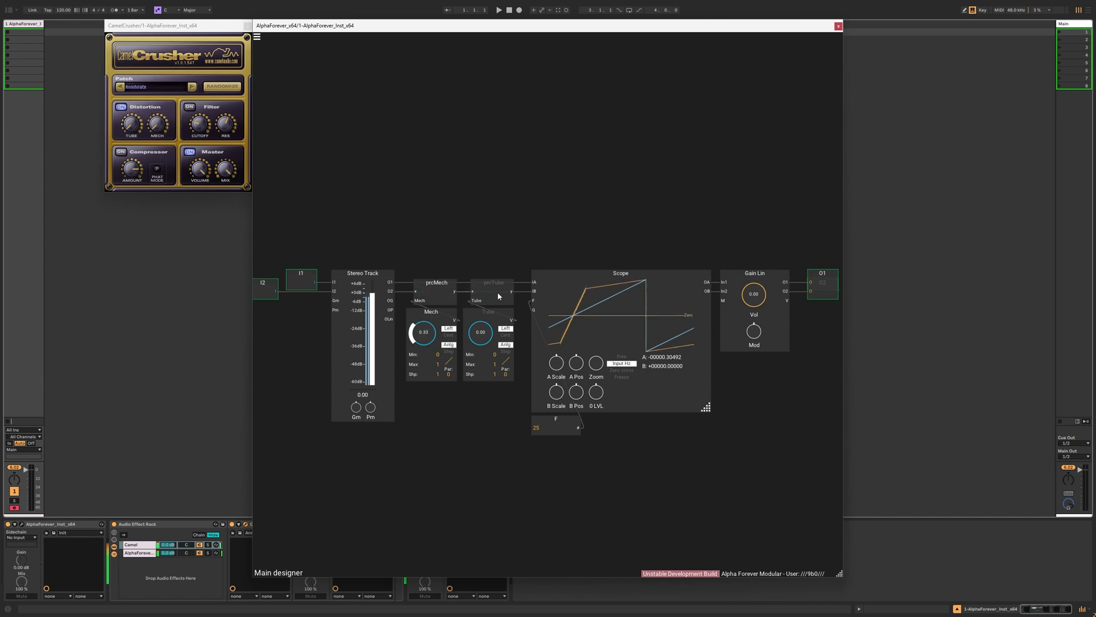
drag(522, 291, 535, 292)
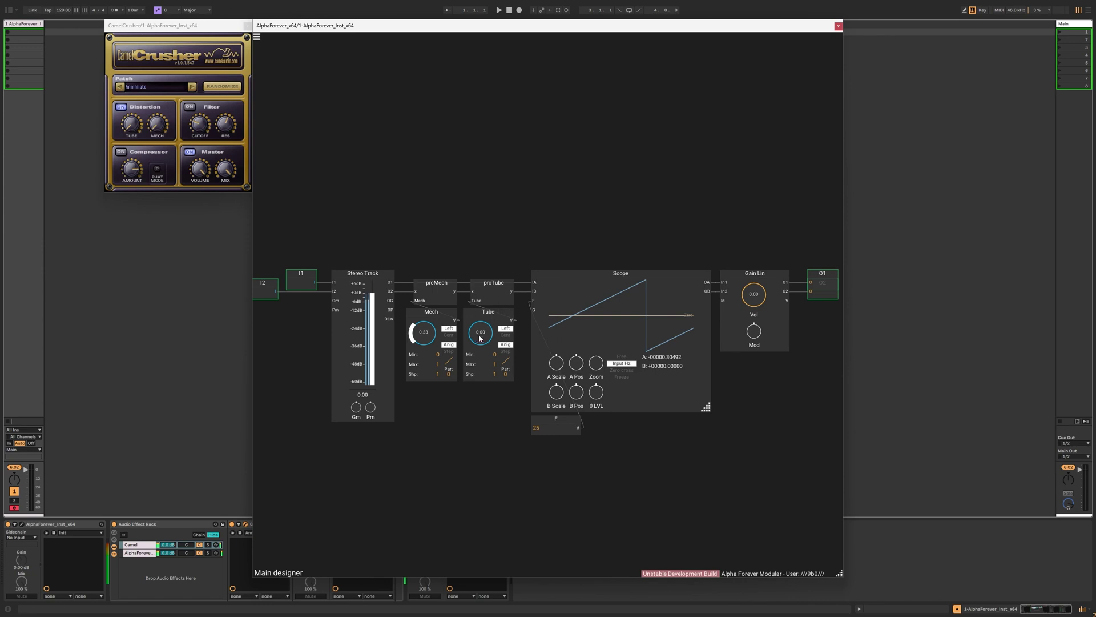
mouse_move(479, 338)
mouse_down()
mouse_move(490, 317)
mouse_move(481, 337)
mouse_up()
Inspect the Con 2, Crossfade and If < modules inside prcTube and return to the main designer.
double_click(496, 292)
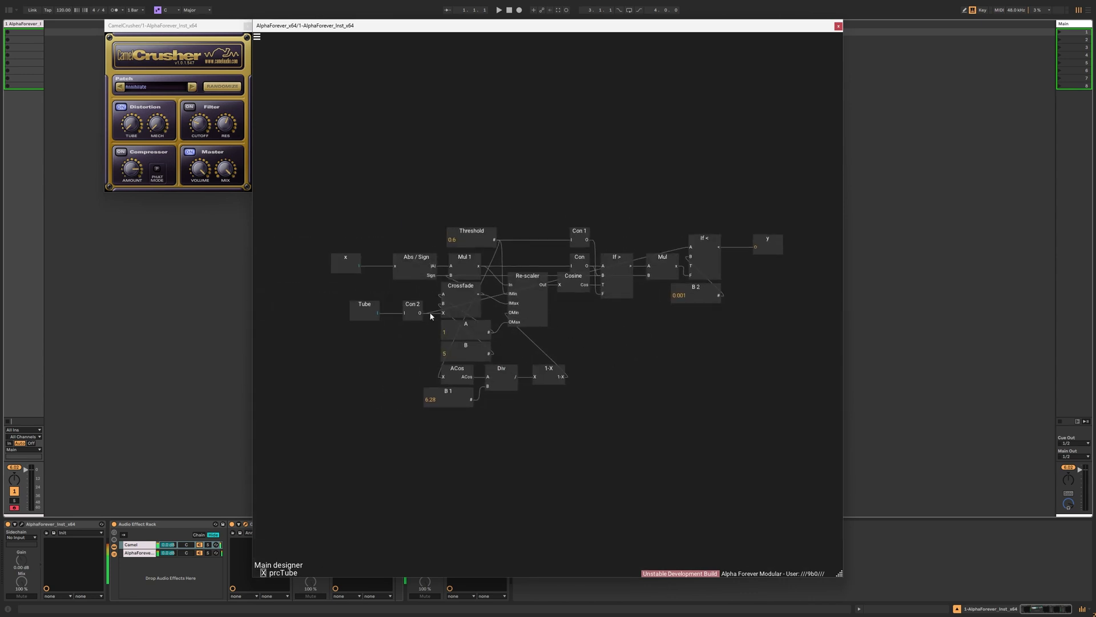
click(415, 308)
click(463, 287)
click(423, 309)
click(699, 270)
click(384, 206)
double_click(384, 207)
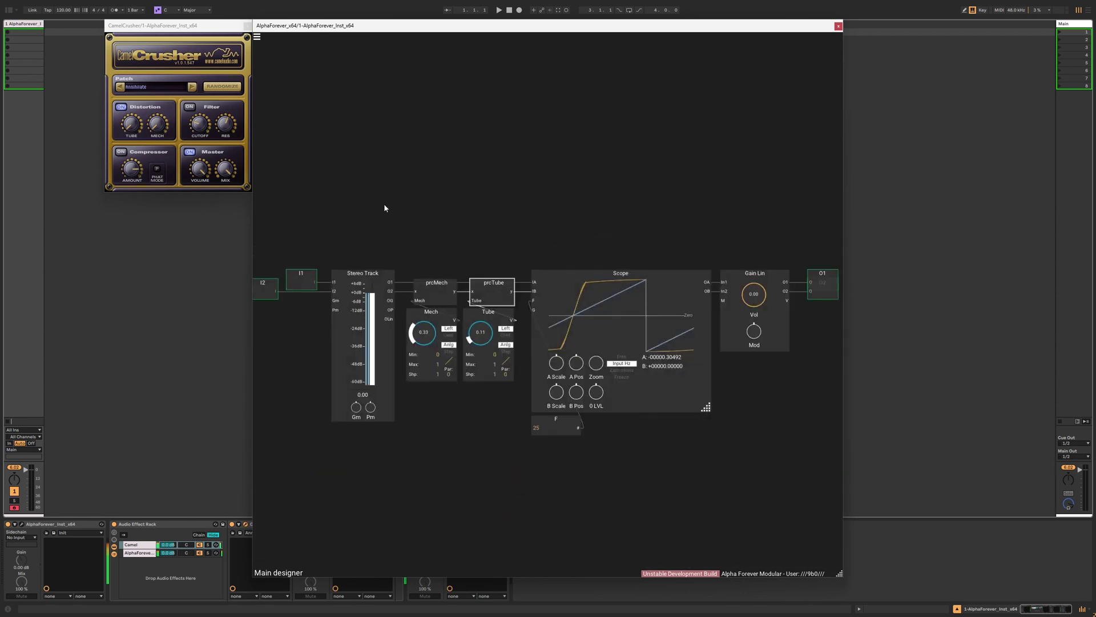
Test a higher Tube setting, and reset both the Mech and Tube knobs to 0.00.
click(438, 274)
drag(480, 333, 506, 242)
drag(426, 335, 431, 422)
drag(479, 334, 471, 439)
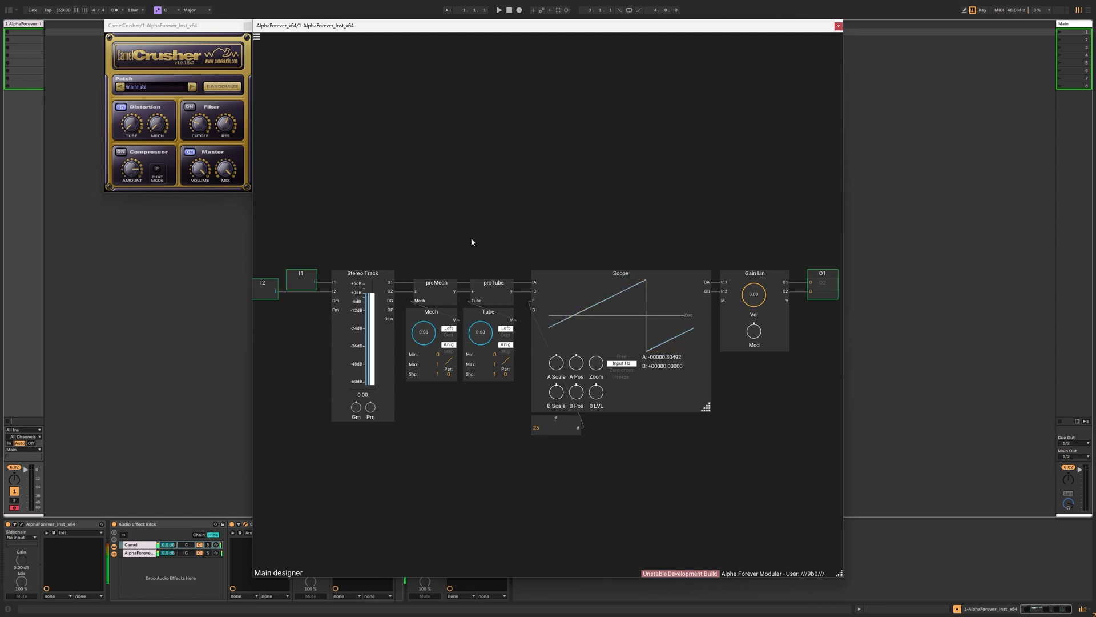
Bring CamelCrusher's distortion into the signal and match its curve by setting the modular Tube and Mech knobs to 0.50.
click(210, 124)
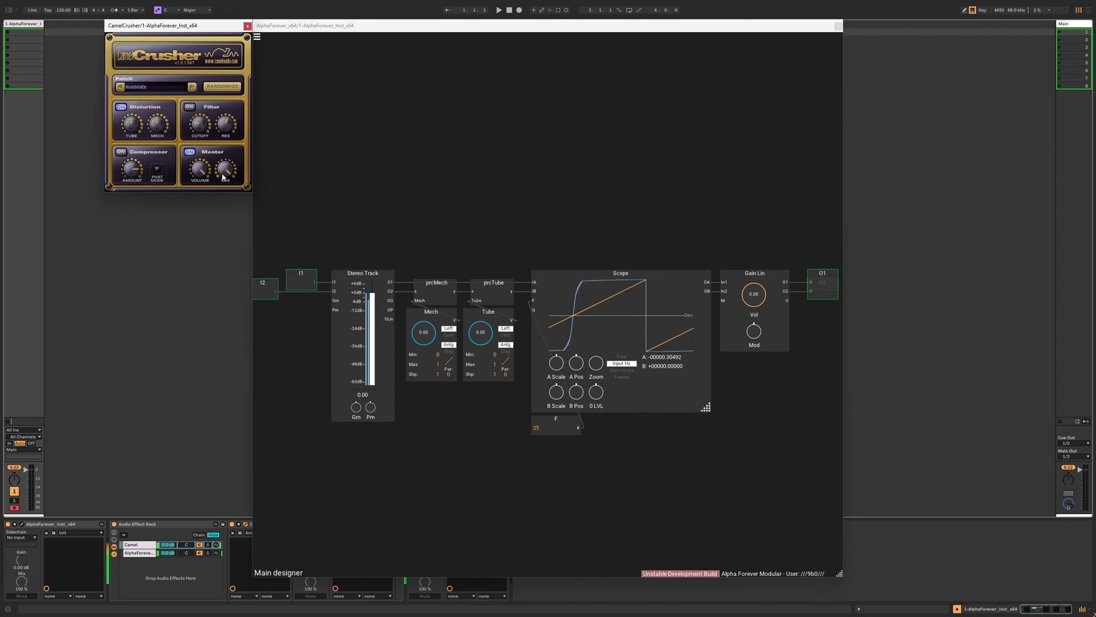
drag(480, 332, 479, 286)
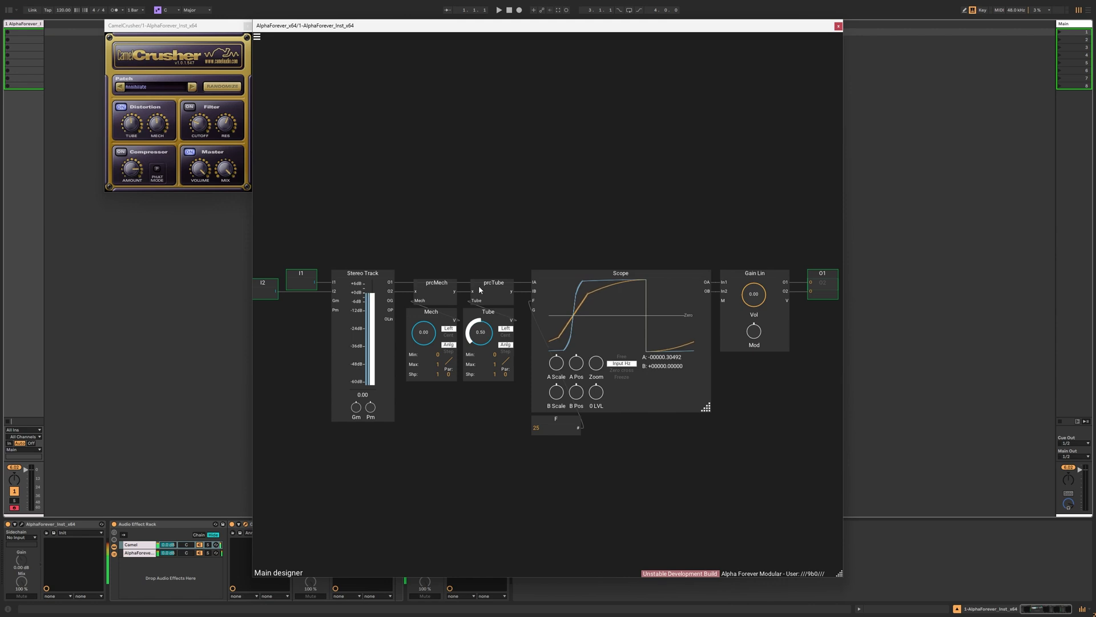
drag(433, 337, 441, 293)
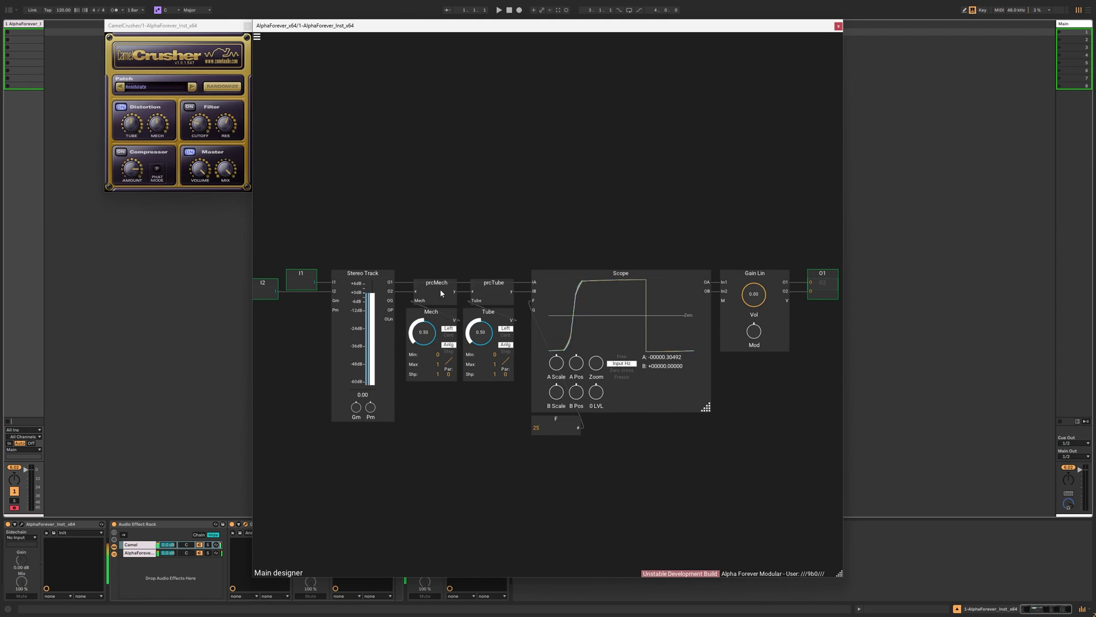
Lower CamelCrusher's Mech and raise its Tube, matching the curve with the modular Mech at 0.17 and Tube at 0.84.
click(157, 127)
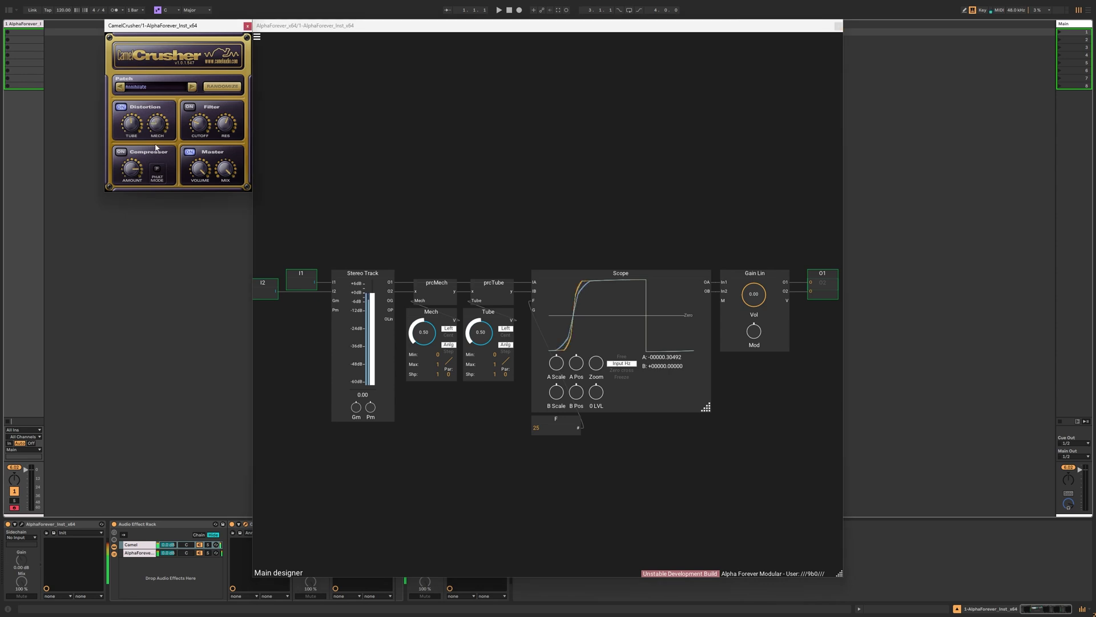
drag(430, 337, 428, 365)
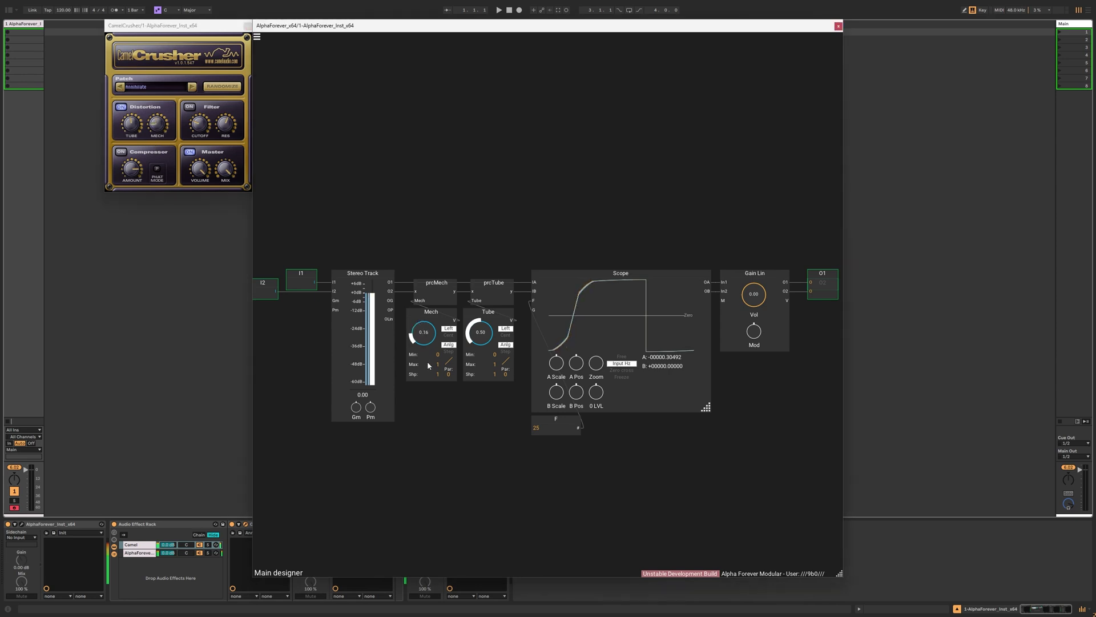
click(133, 129)
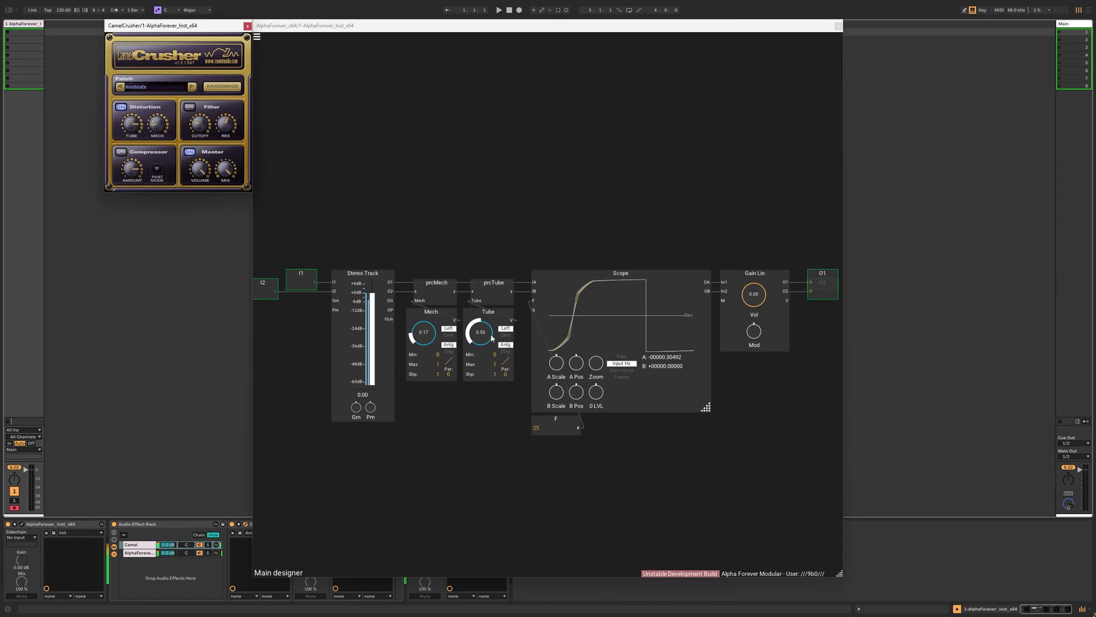
drag(492, 338, 494, 297)
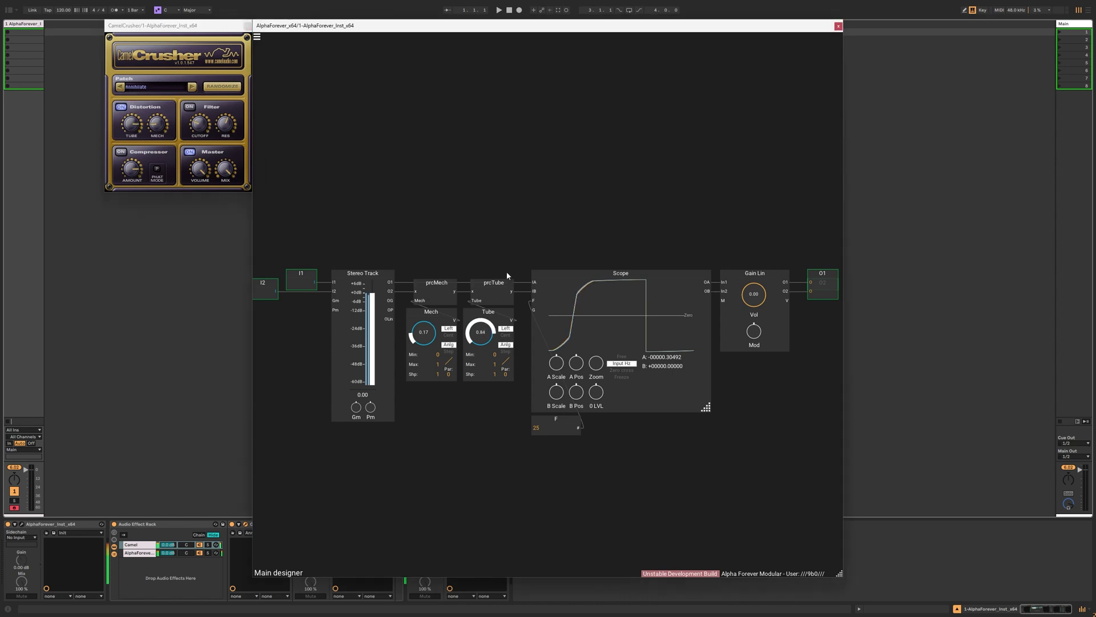
Review the complete module network inside prcTube and return to the main designer.
scroll(546, 194, down, 2)
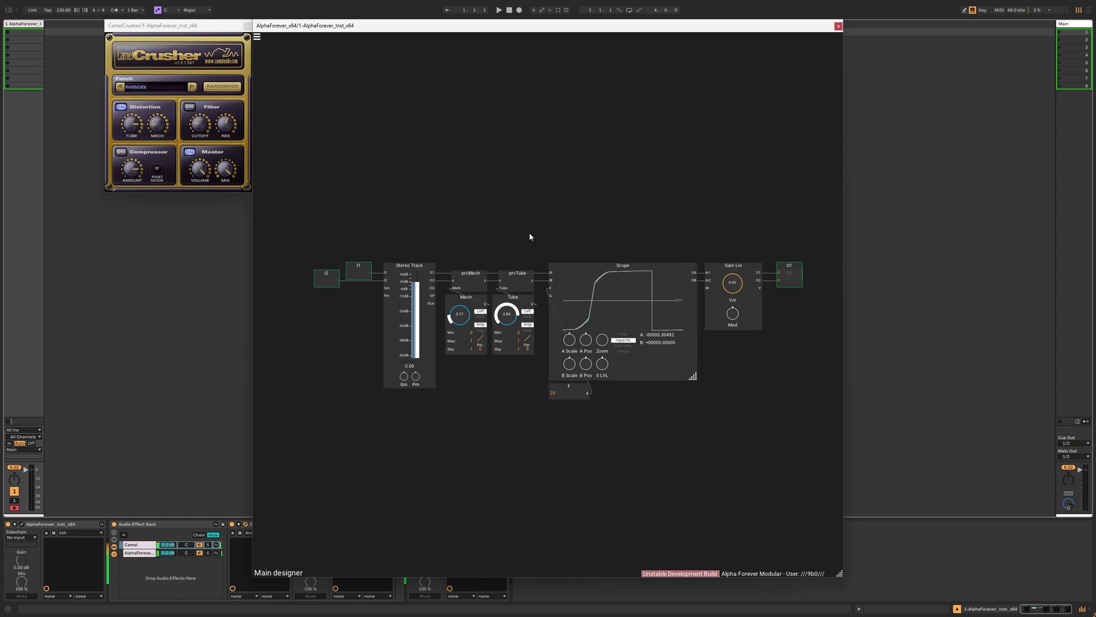
double_click(518, 288)
scroll(590, 397, up, 1)
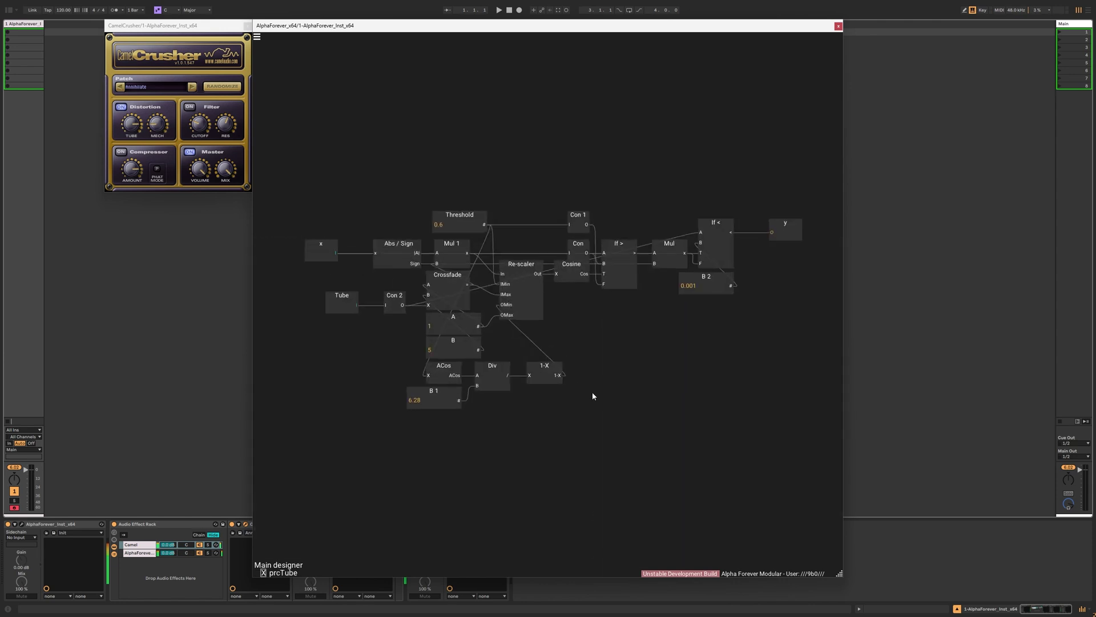
key(Escape)
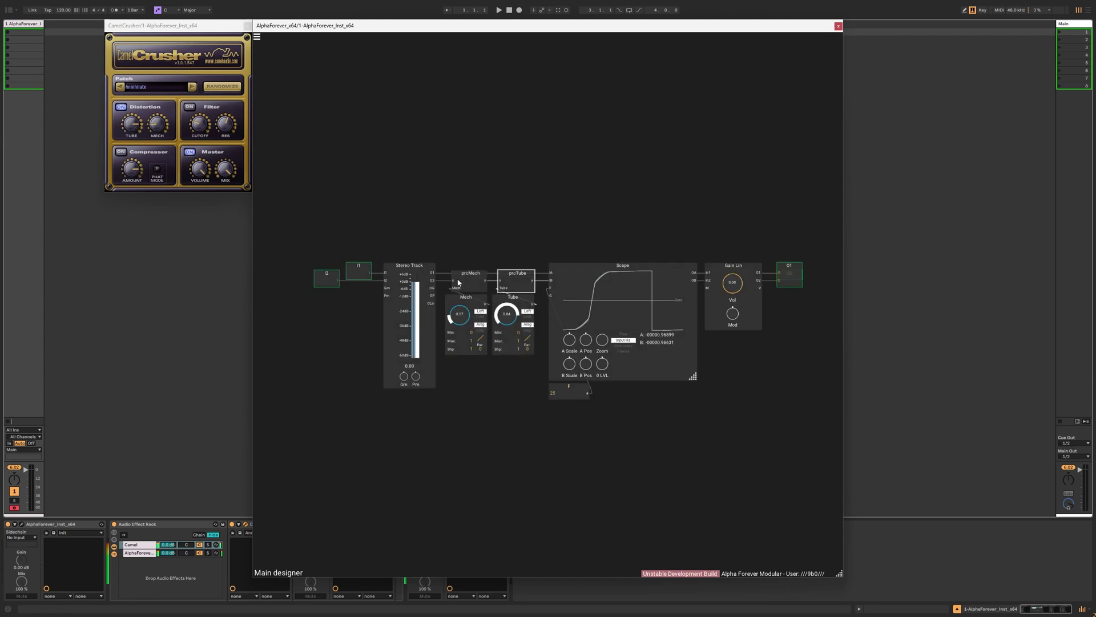
Examine the complete module networks inside prcMech and prcTube, including the ACos section, and return to the main designer.
double_click(470, 287)
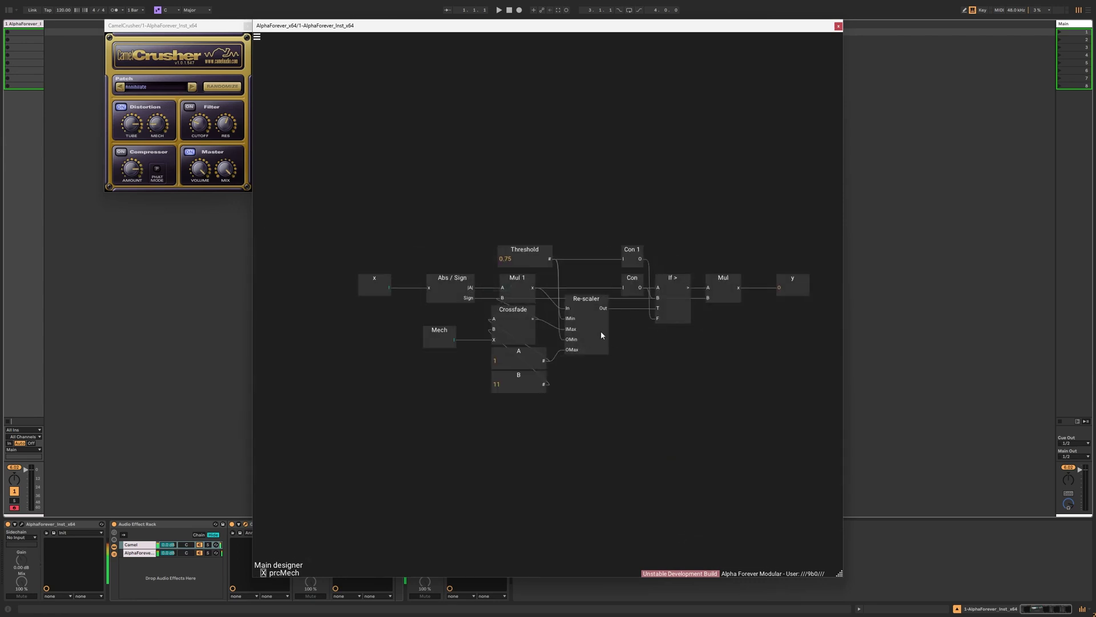
key(Escape)
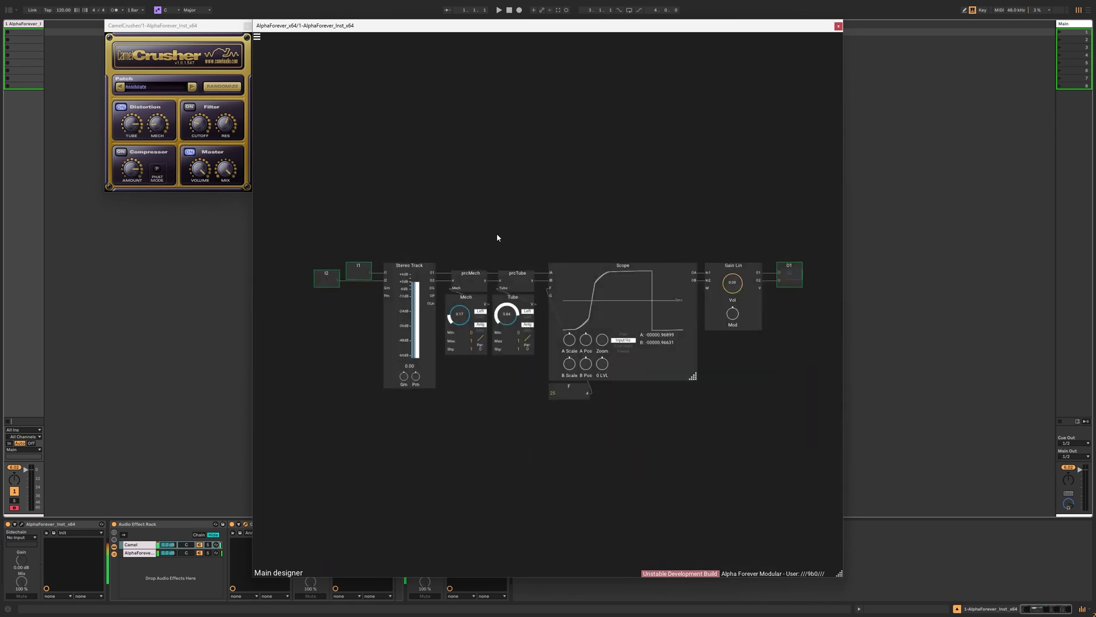
double_click(518, 284)
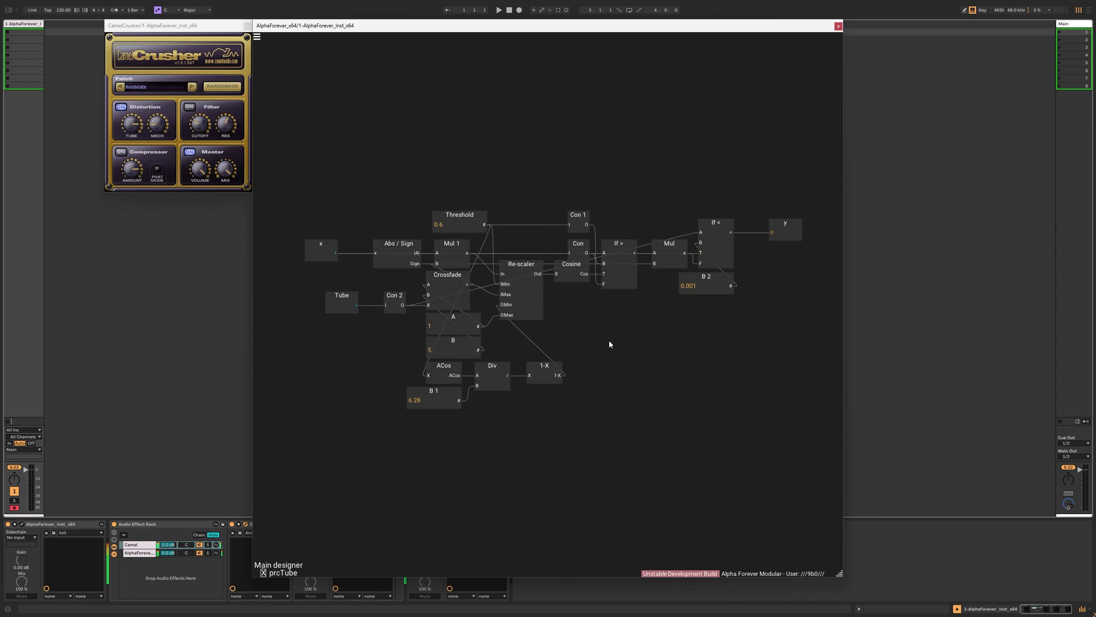
click(448, 367)
mouse_move(560, 380)
key(Escape)
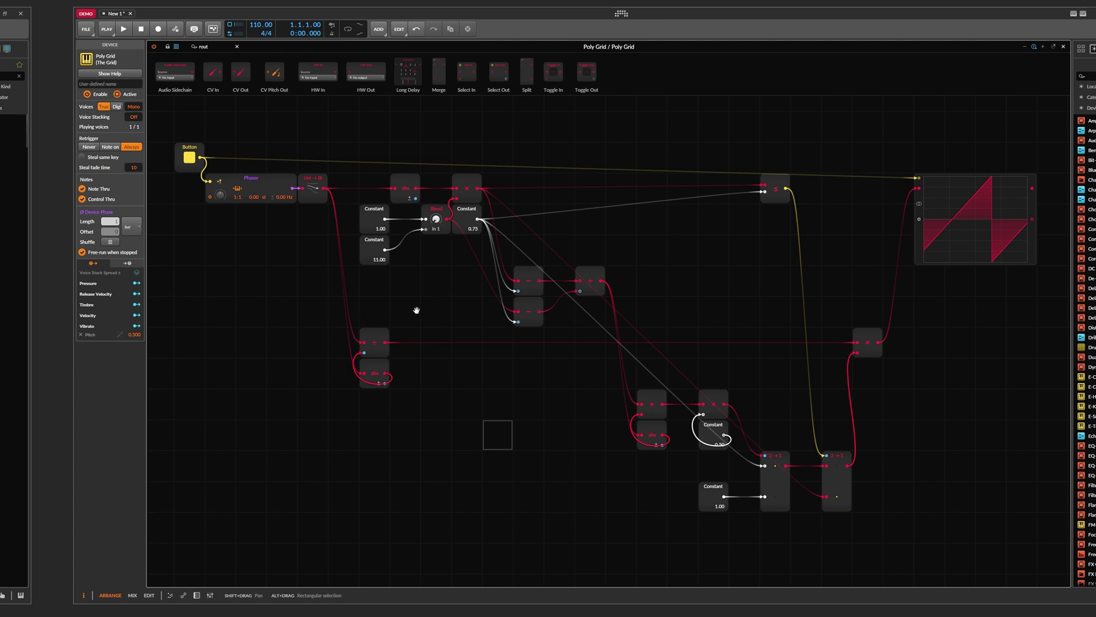
Compare the two Poly Grid versions of the distortion network side by side.
drag(166, 297, 815, 314)
drag(238, 311, 535, 303)
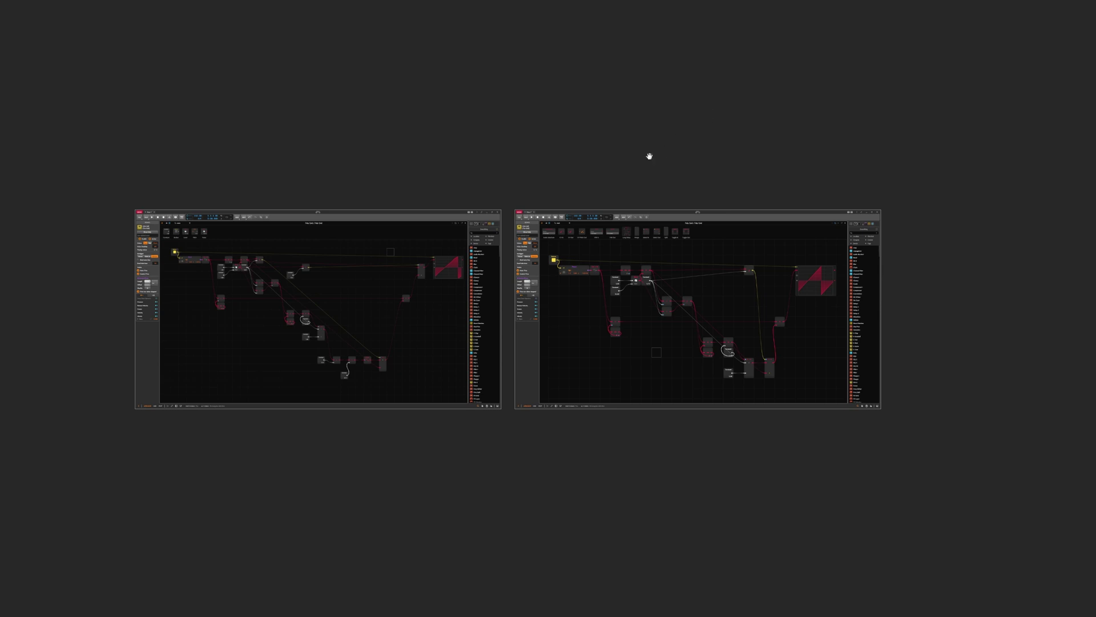
drag(644, 159, 673, 163)
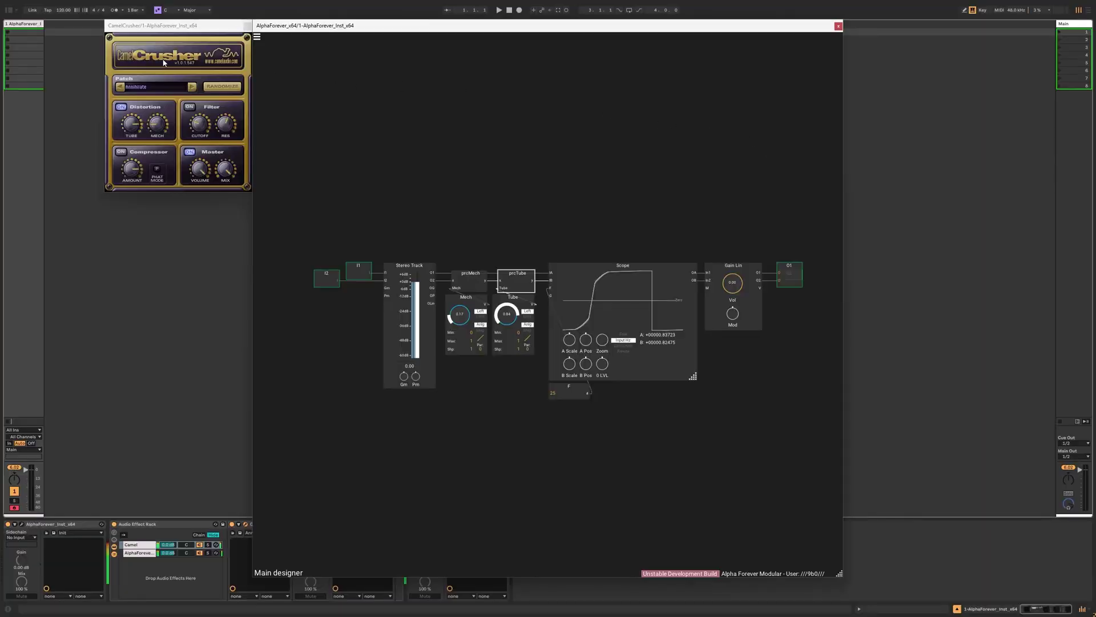
Switch off CamelCrusher's distortion and reset the modular Mech and Tube knobs to 0.00.
click(123, 106)
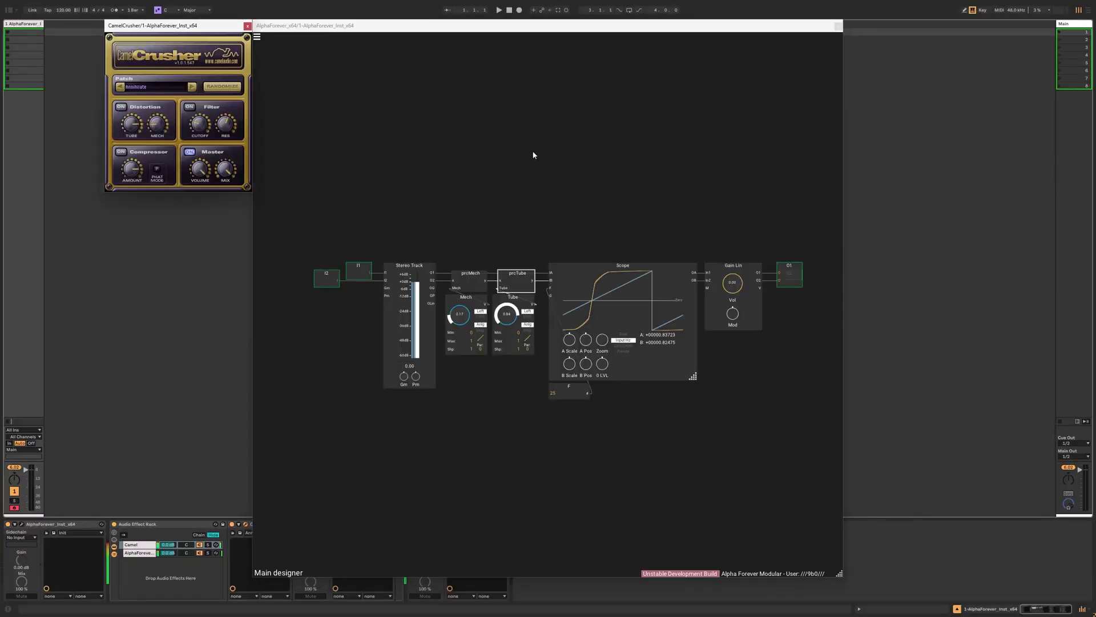
click(429, 277)
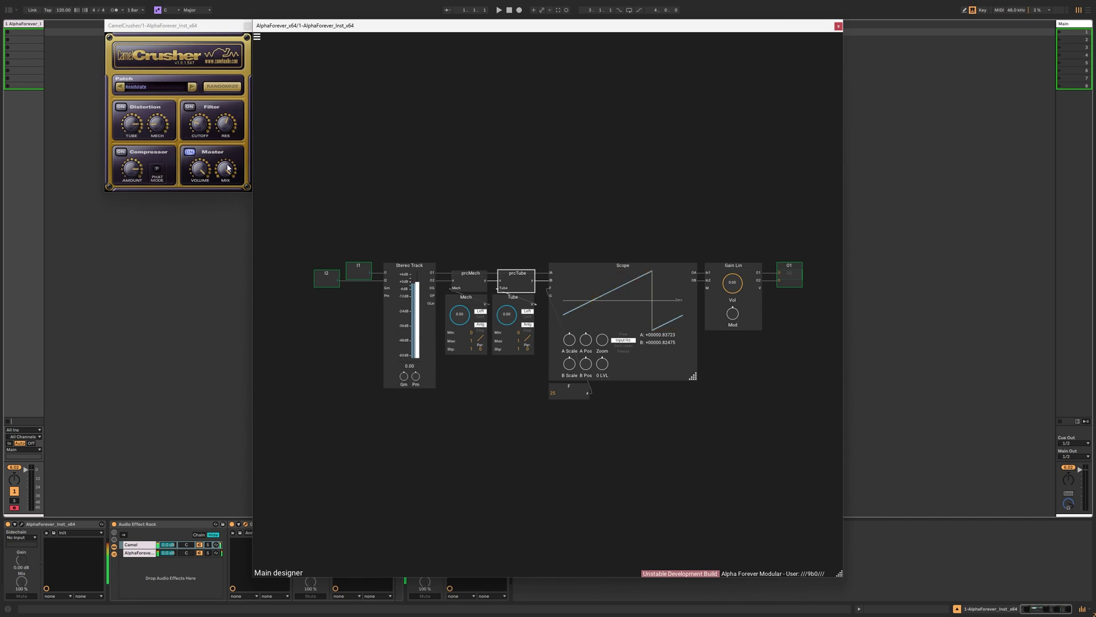
drag(133, 123, 157, 205)
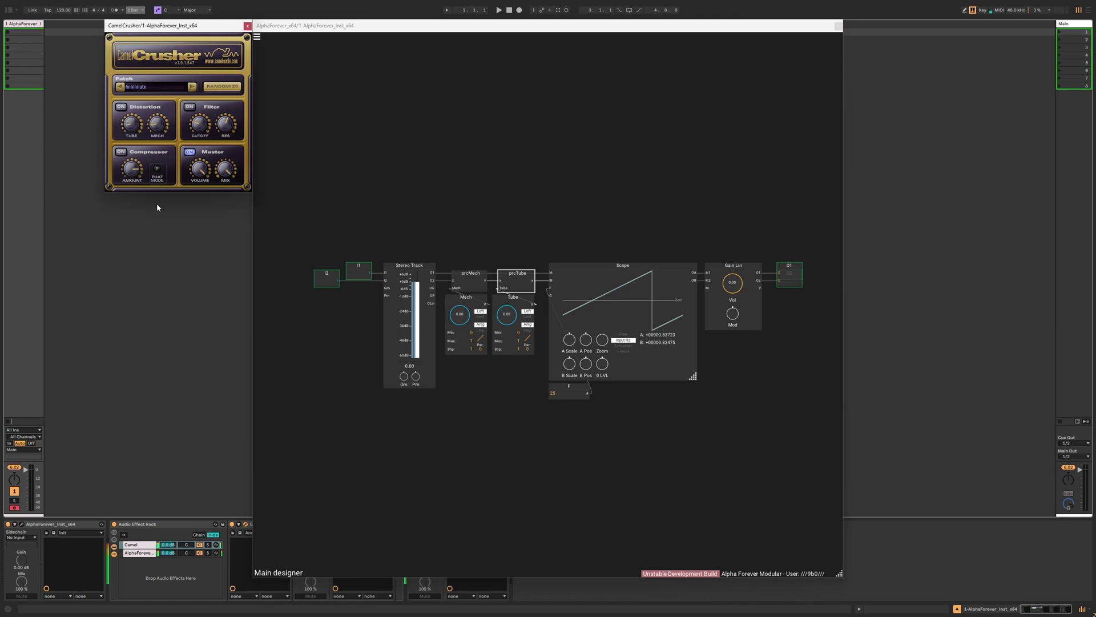
drag(161, 127, 165, 159)
click(564, 232)
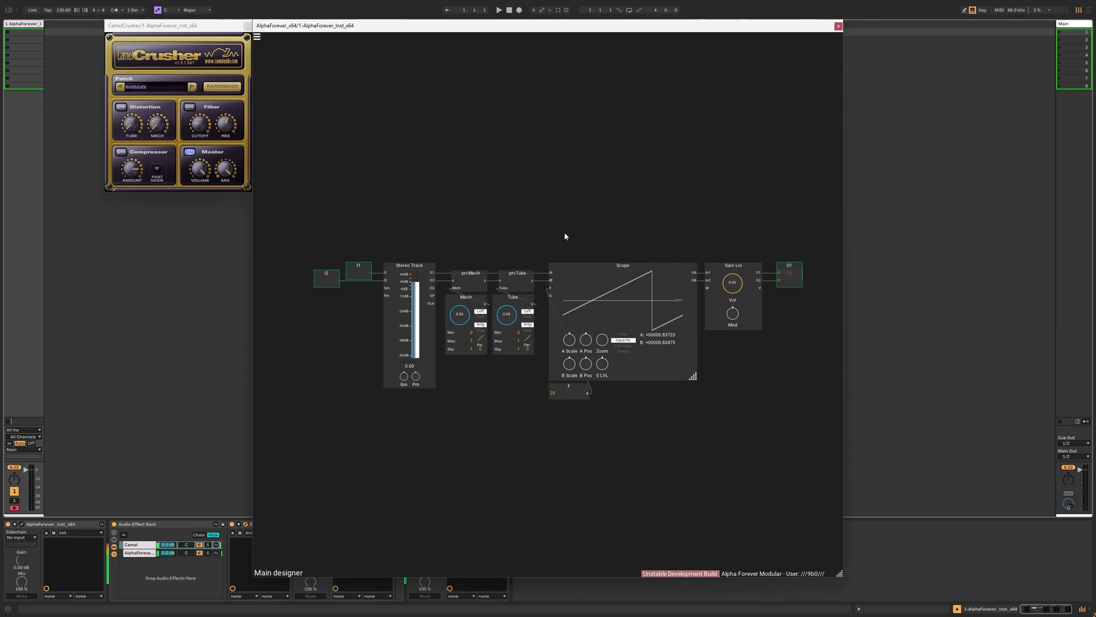
Inside prcMech, replace the Threshold constant with an input named Thr feeding a connector, and return to the main designer.
double_click(477, 291)
drag(531, 256, 523, 181)
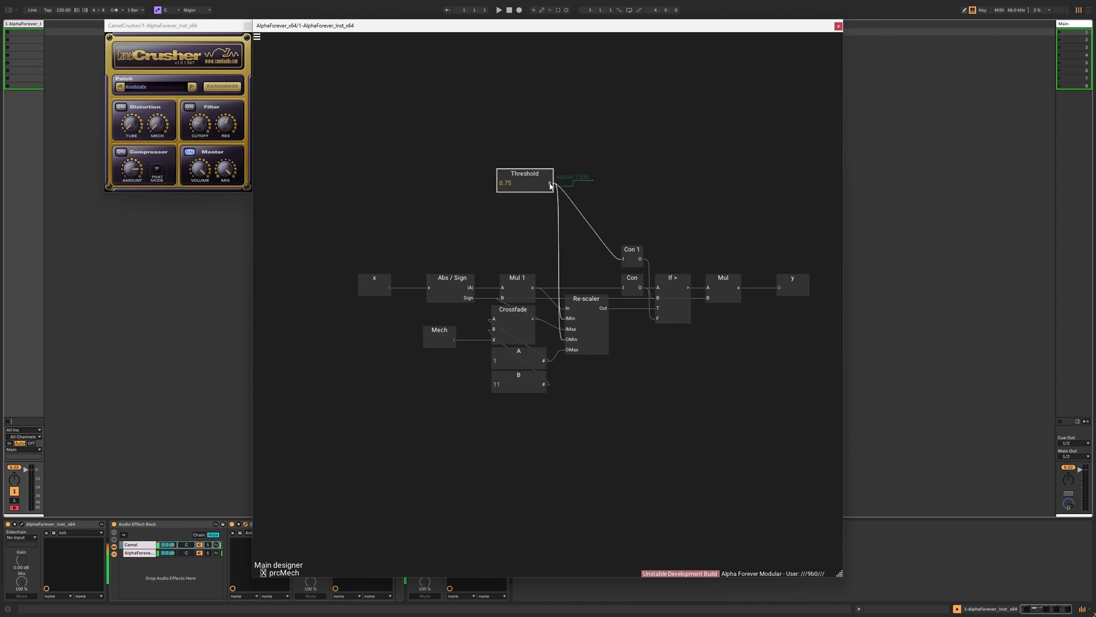
double_click(549, 184)
drag(606, 188, 492, 222)
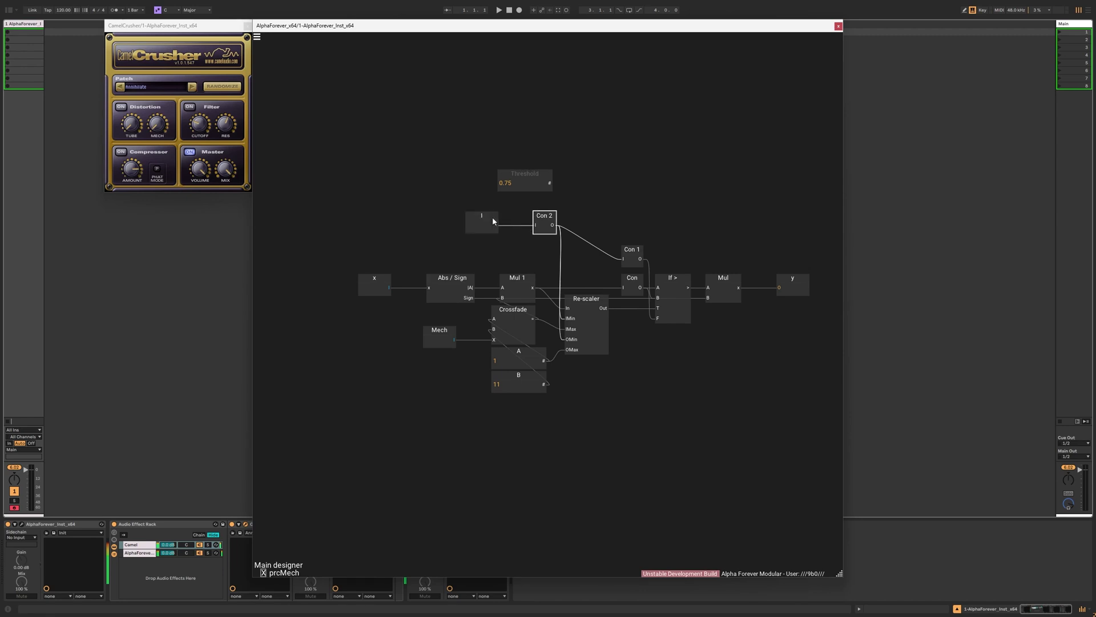
text(Thr)
double_click(451, 181)
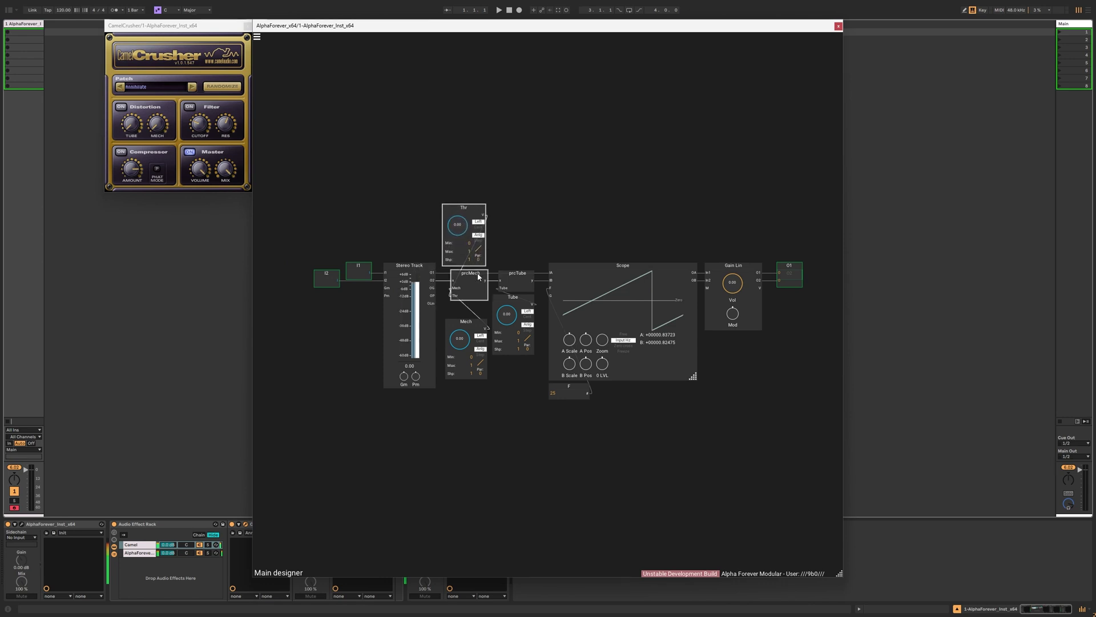
Raise prcMech's Mech and Thr knobs in turn to test how the threshold shapes the curve on the scope.
drag(460, 342, 472, 312)
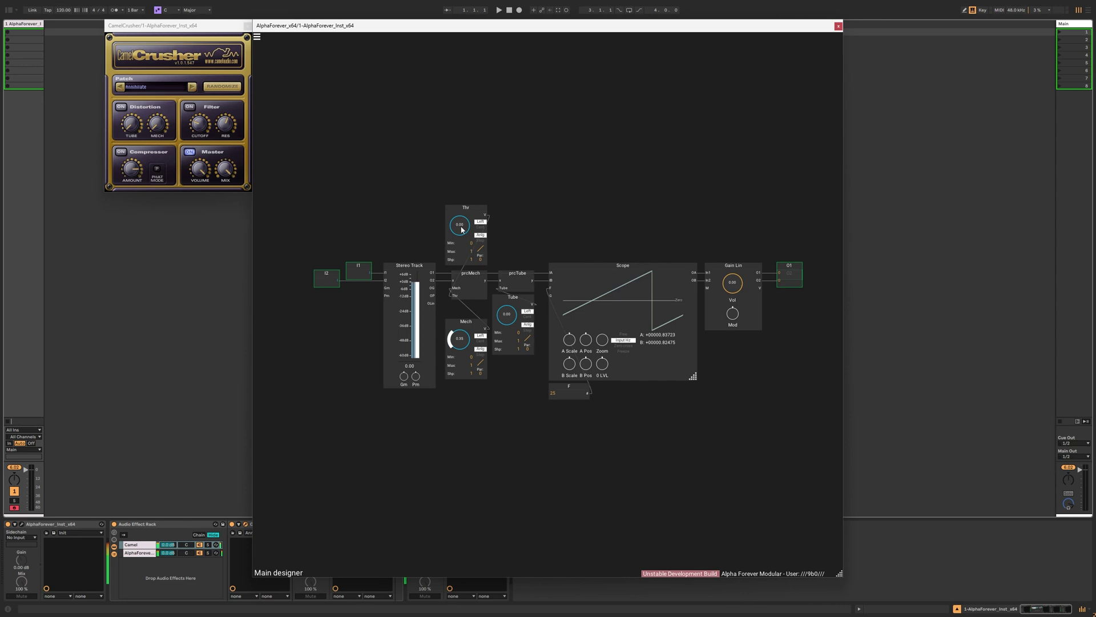
drag(463, 230, 462, 170)
mouse_move(460, 343)
mouse_down()
mouse_move(460, 359)
mouse_move(464, 322)
mouse_up()
mouse_move(458, 191)
mouse_down()
mouse_move(454, 232)
mouse_move(464, 173)
mouse_up()
drag(463, 358, 485, 319)
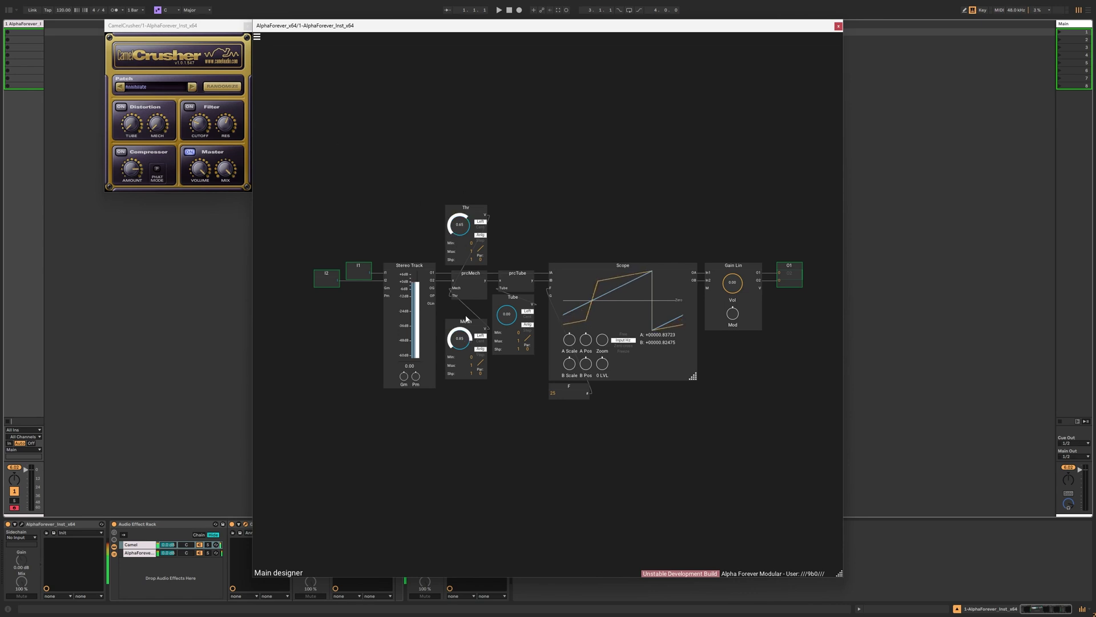
Inside prcTube, replace the 0.6 Threshold constant with an input named Thr feeding a connector, and return to the main designer.
double_click(523, 291)
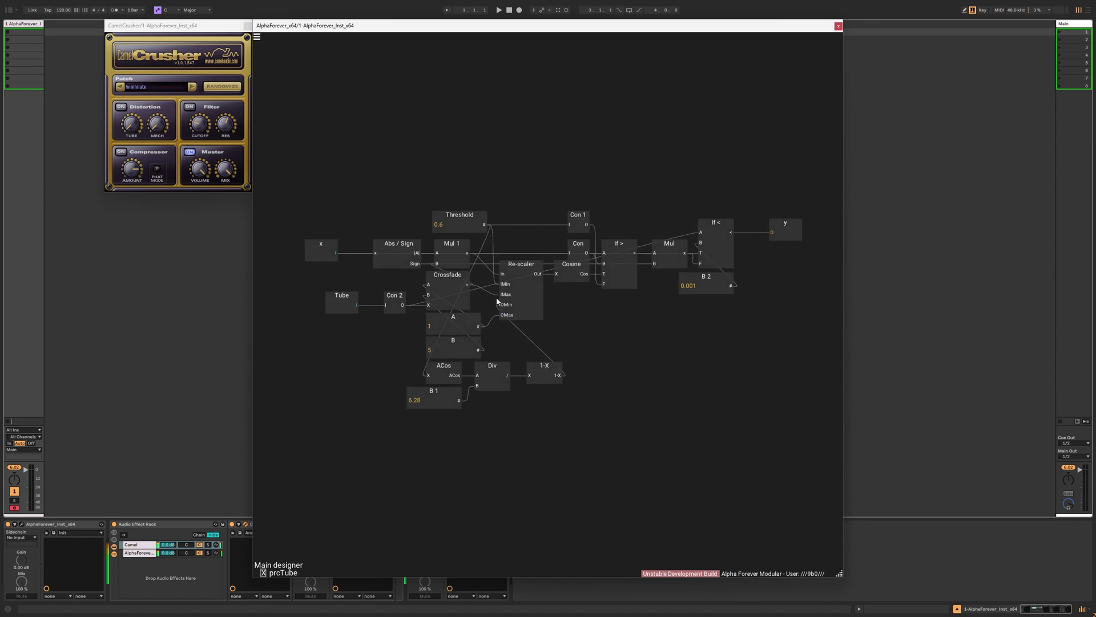
drag(460, 215, 358, 163)
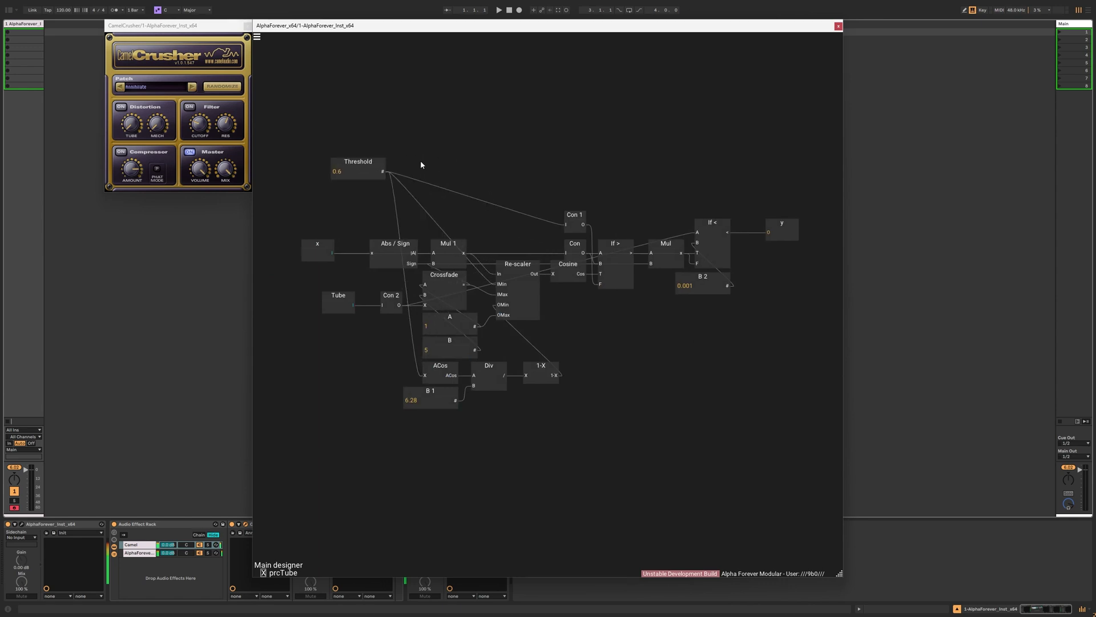
double_click(383, 171)
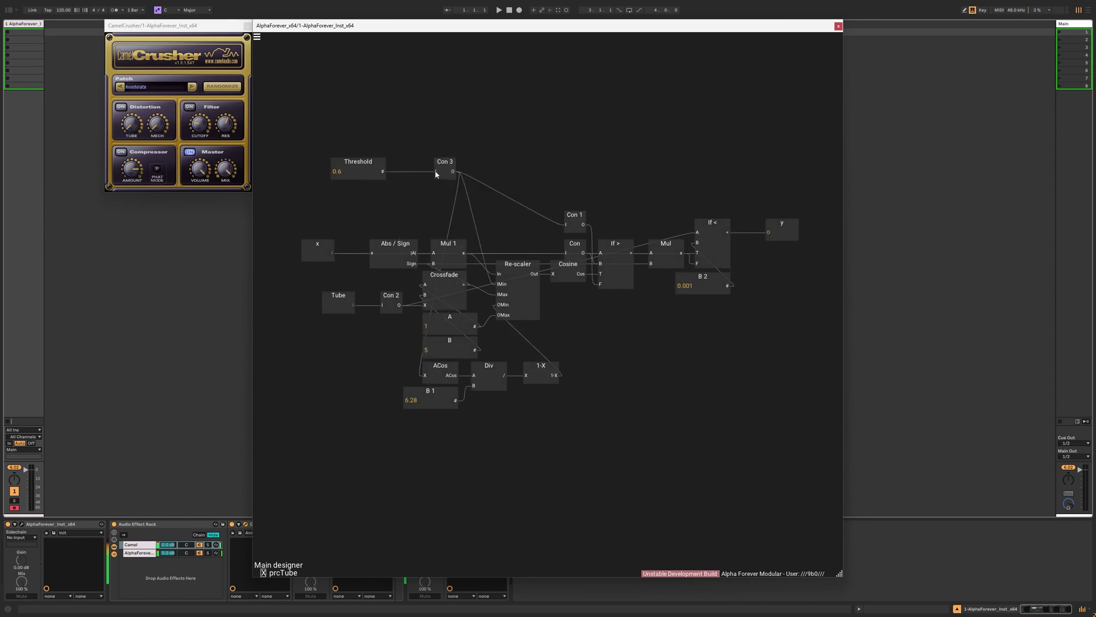
drag(436, 172, 403, 164)
text(Thr)
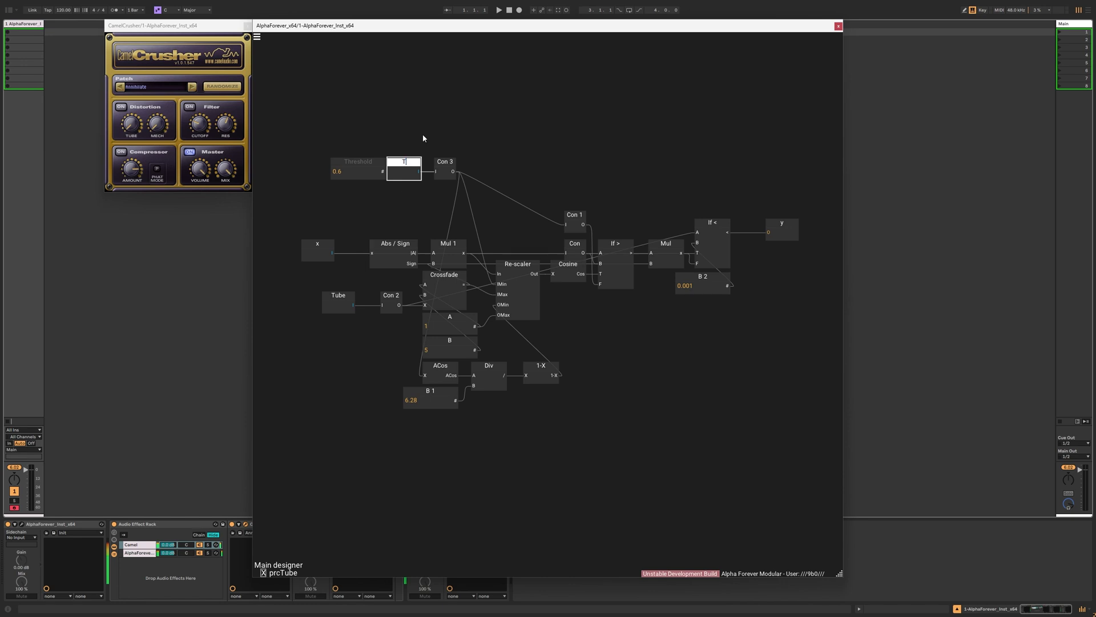
double_click(433, 133)
double_click(433, 132)
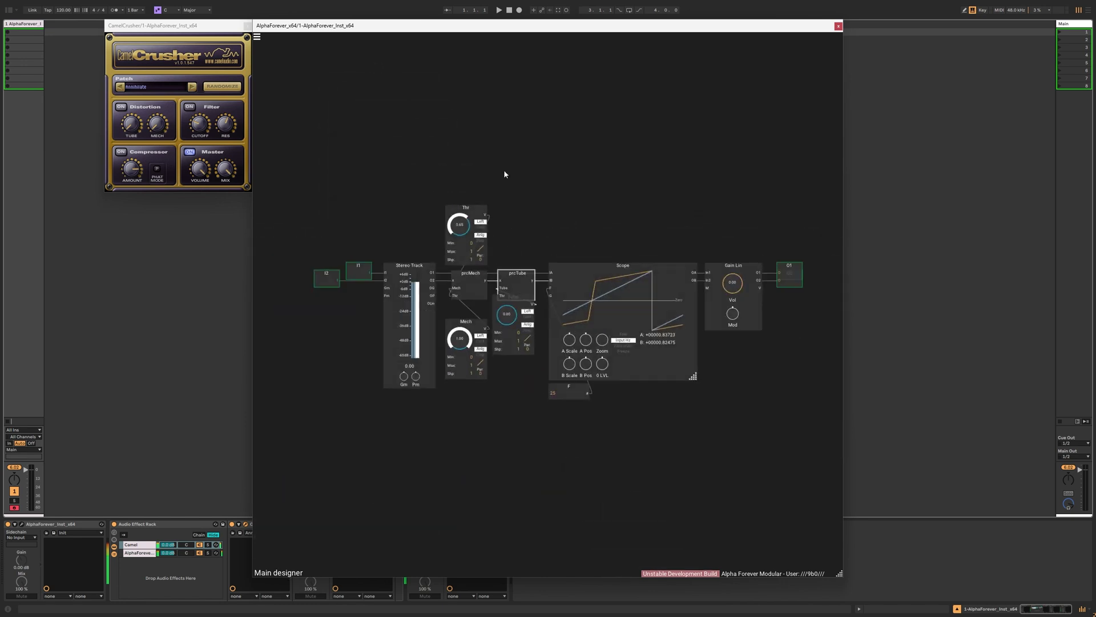
Add a threshold knob above prcTube wired to its Thr input, with the Tube knob moved below the module.
click(500, 298)
click(494, 293)
drag(497, 296, 518, 213)
double_click(502, 296)
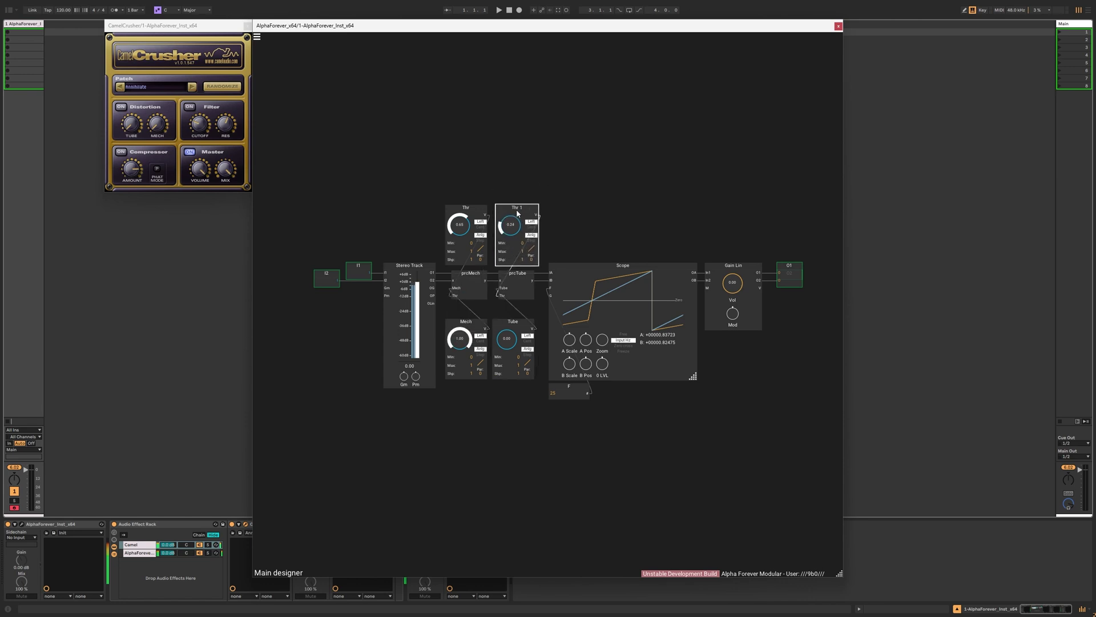
Raise the Tube knob and prcTube's threshold, and reset the Mech knob and prcMech's threshold to 0.00.
mouse_move(508, 342)
mouse_down()
mouse_move(509, 322)
mouse_move(508, 338)
mouse_up()
drag(518, 246, 522, 183)
drag(459, 341, 470, 481)
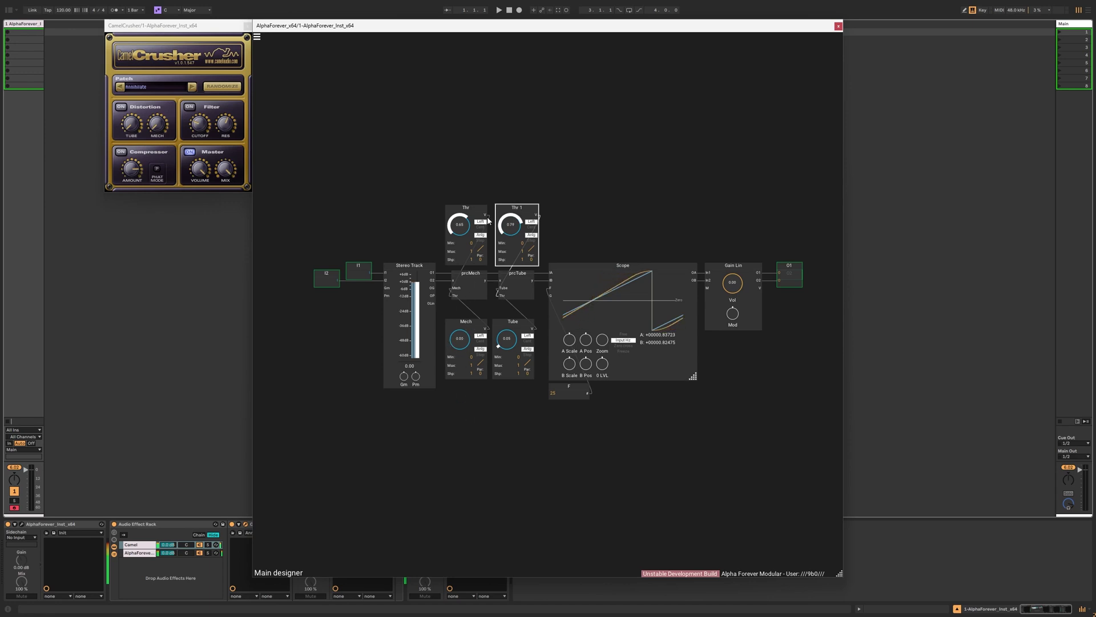
drag(488, 221, 507, 278)
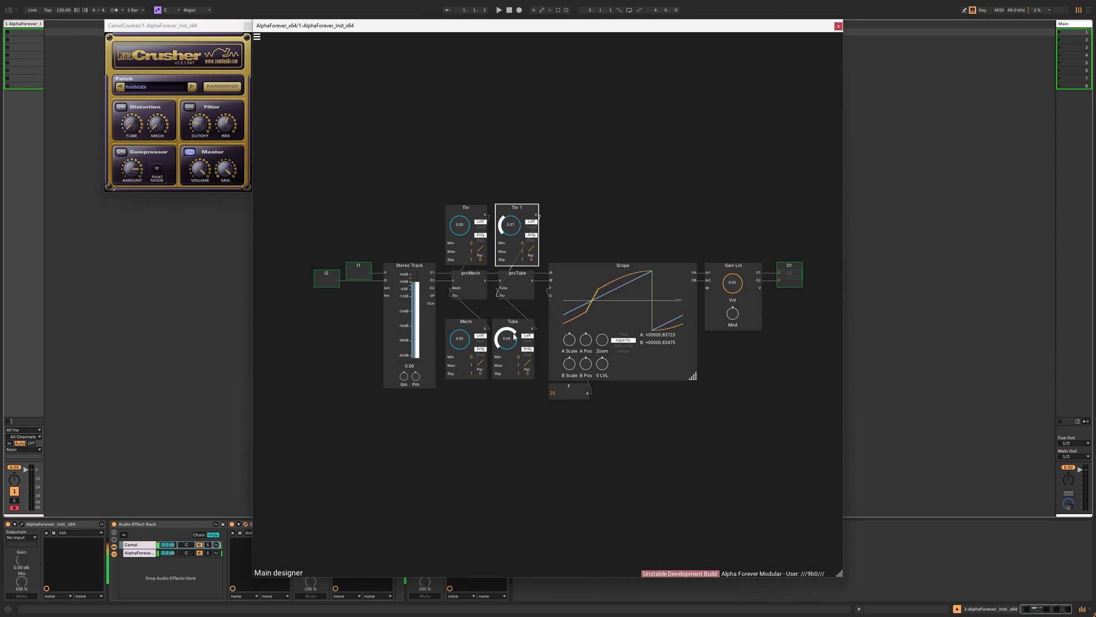
Test different combinations of the Tube amount and prcTube's threshold, watching the curve on the scope.
mouse_move(511, 340)
mouse_down()
mouse_move(513, 308)
mouse_move(510, 342)
mouse_up()
drag(503, 217, 508, 234)
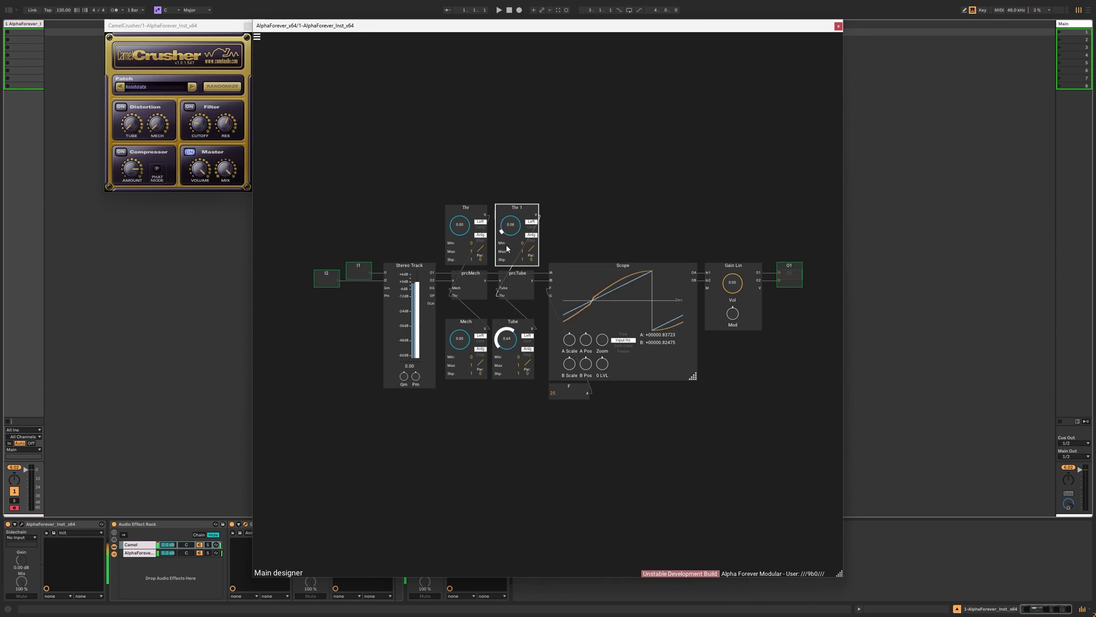
drag(508, 338, 513, 309)
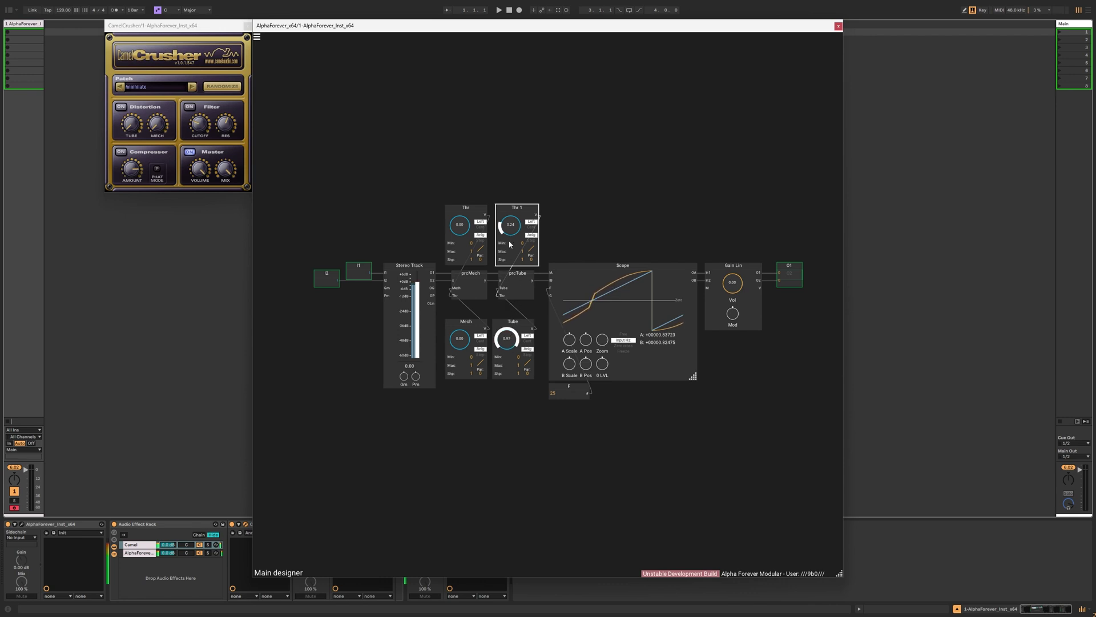
drag(510, 245, 510, 224)
Review the ACos section of the prcTube network and return to the main designer.
double_click(526, 289)
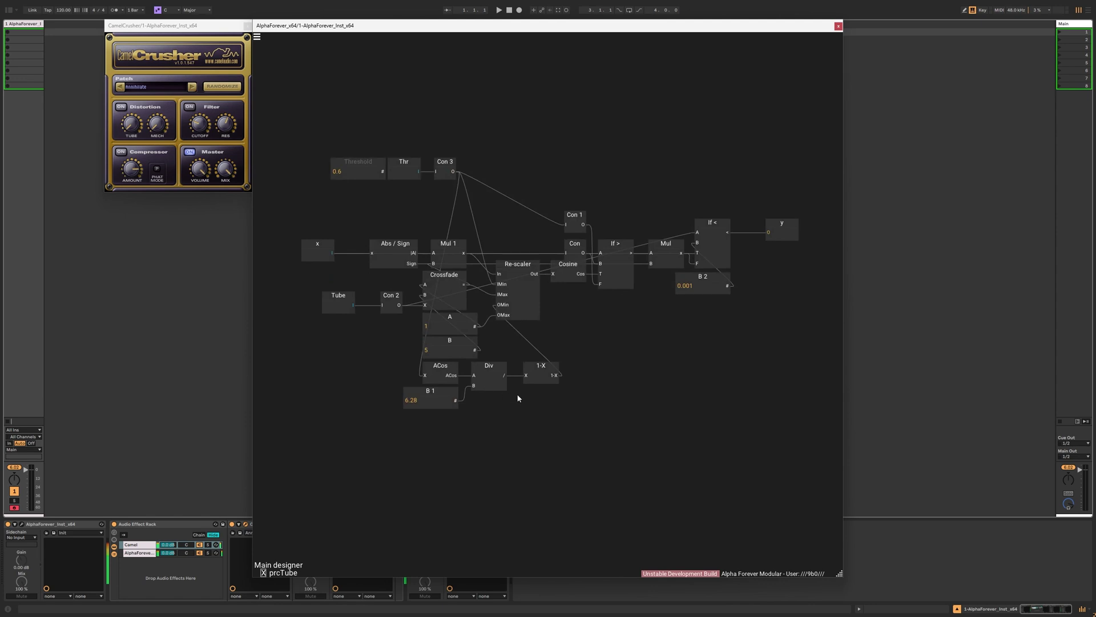
click(439, 368)
click(642, 383)
double_click(629, 327)
click(612, 207)
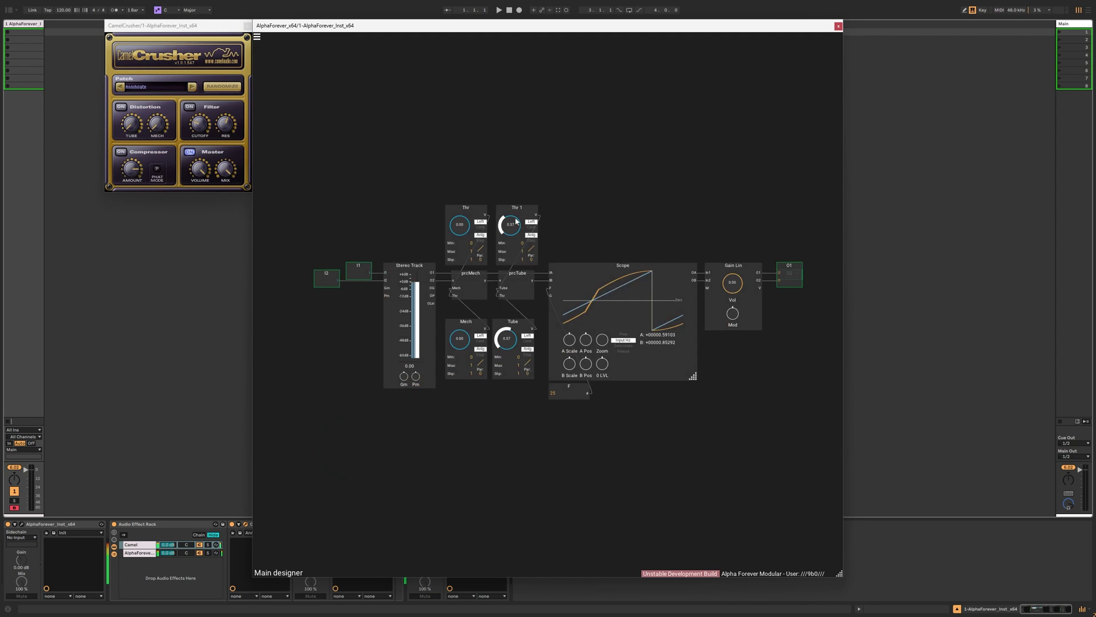
Set the Tube knob to 1.00 and adjust prcTube's threshold to a low setting.
drag(506, 241, 508, 217)
drag(512, 337, 513, 273)
drag(515, 230, 515, 236)
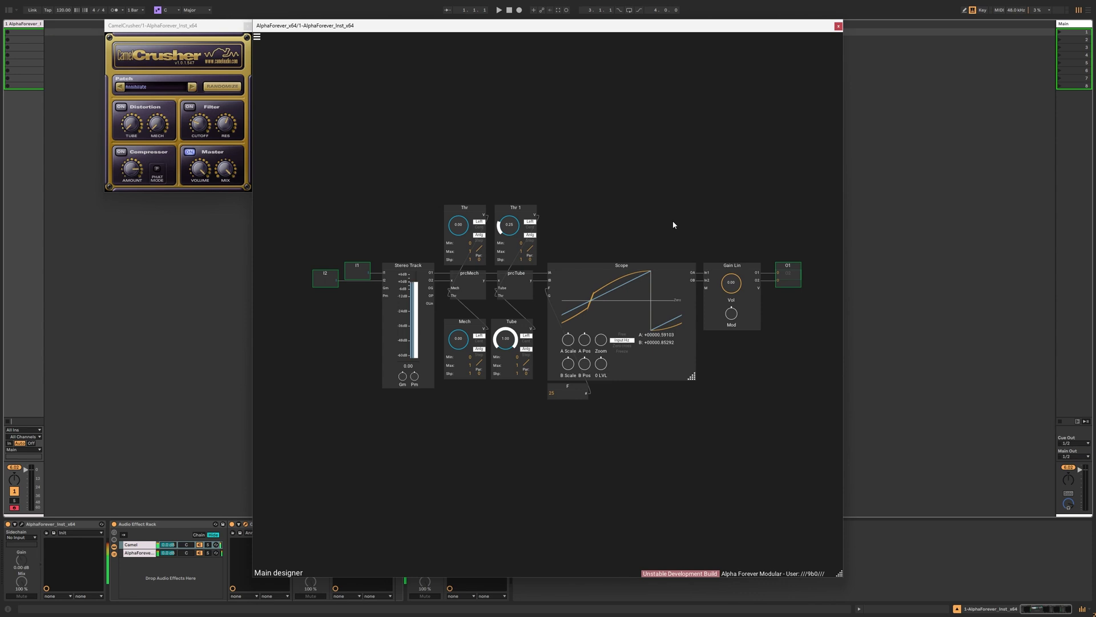